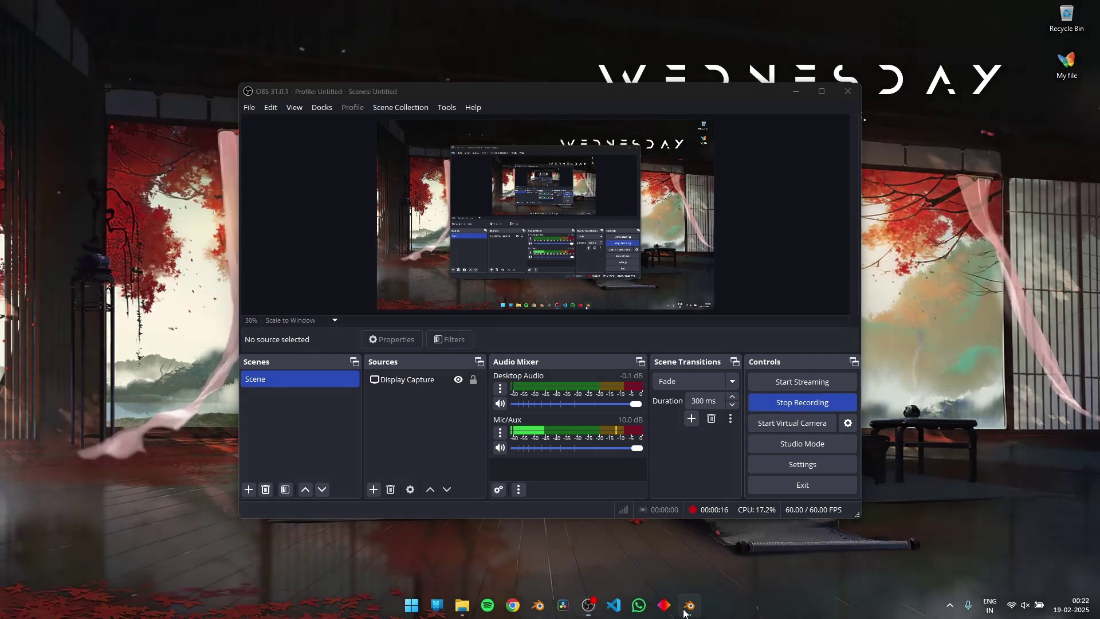
Step: Switch from the running OBS recording to the open Blender window
left_click(686, 607)
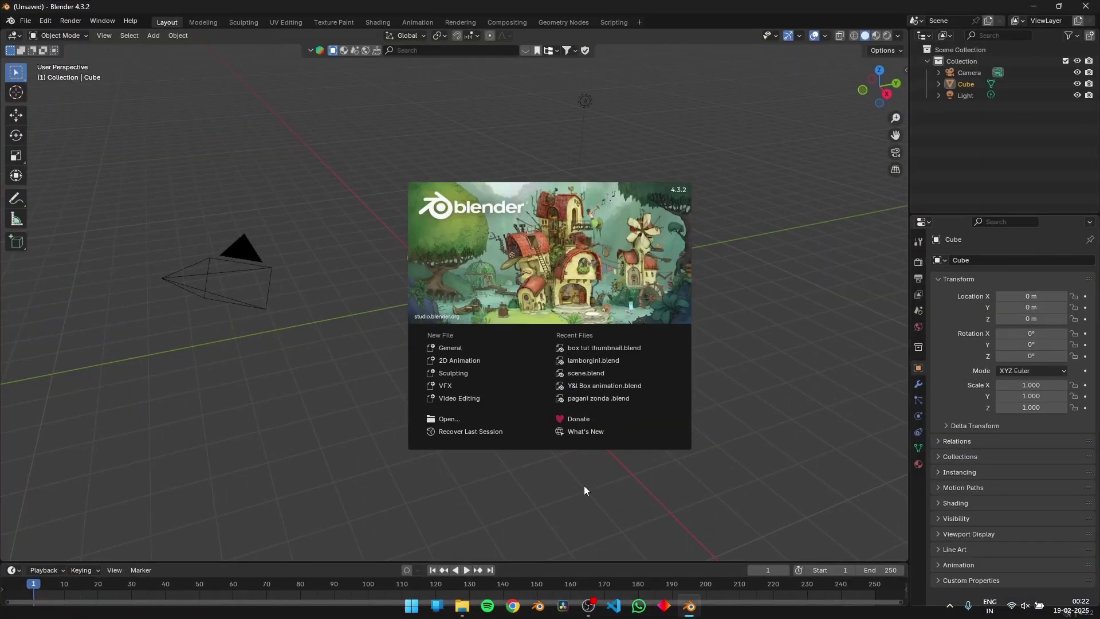
Step: Dismiss the splash screen and delete the default camera, cube and light
left_click(737, 329)
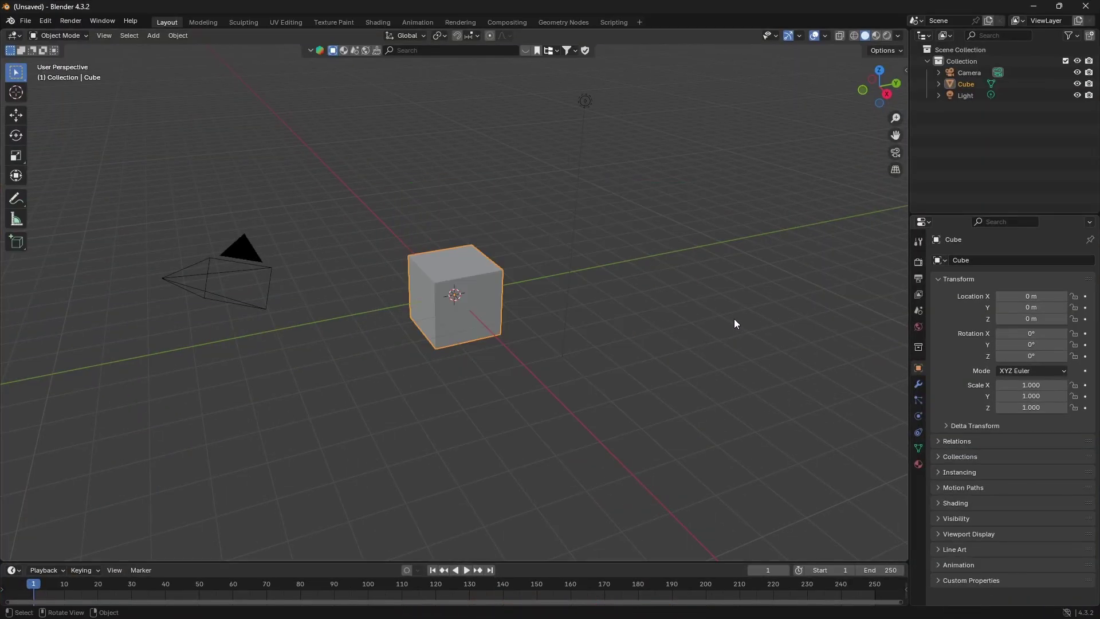
key("a")
key("x")
left_click(503, 322)
Step: Check the Screencast Keys settings in the sidebar, then bring up the Add menu
key("n")
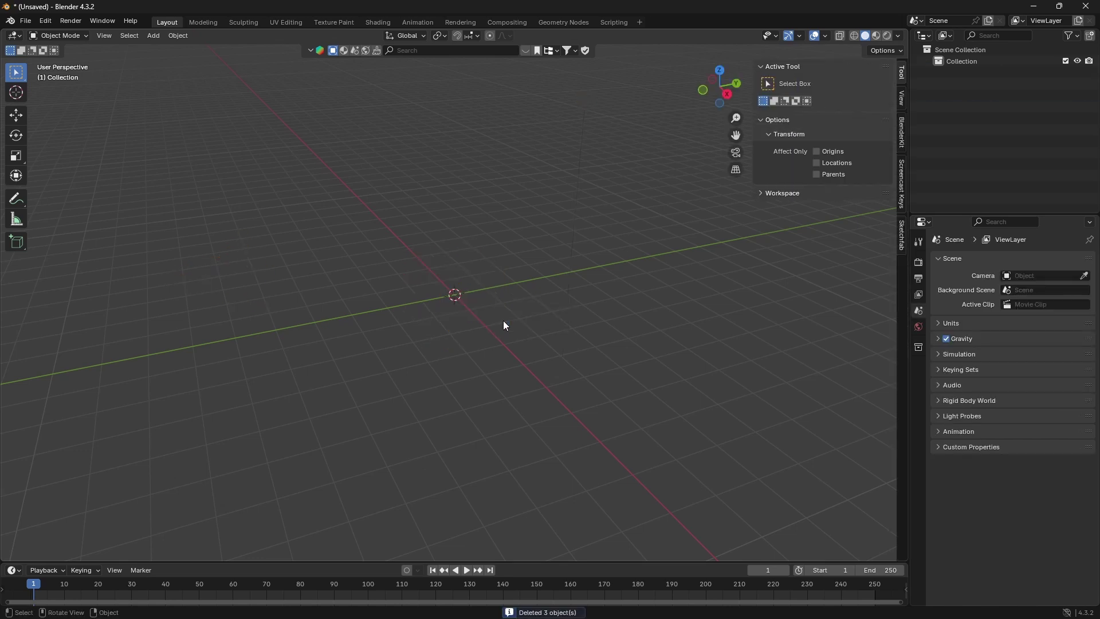
left_click(903, 184)
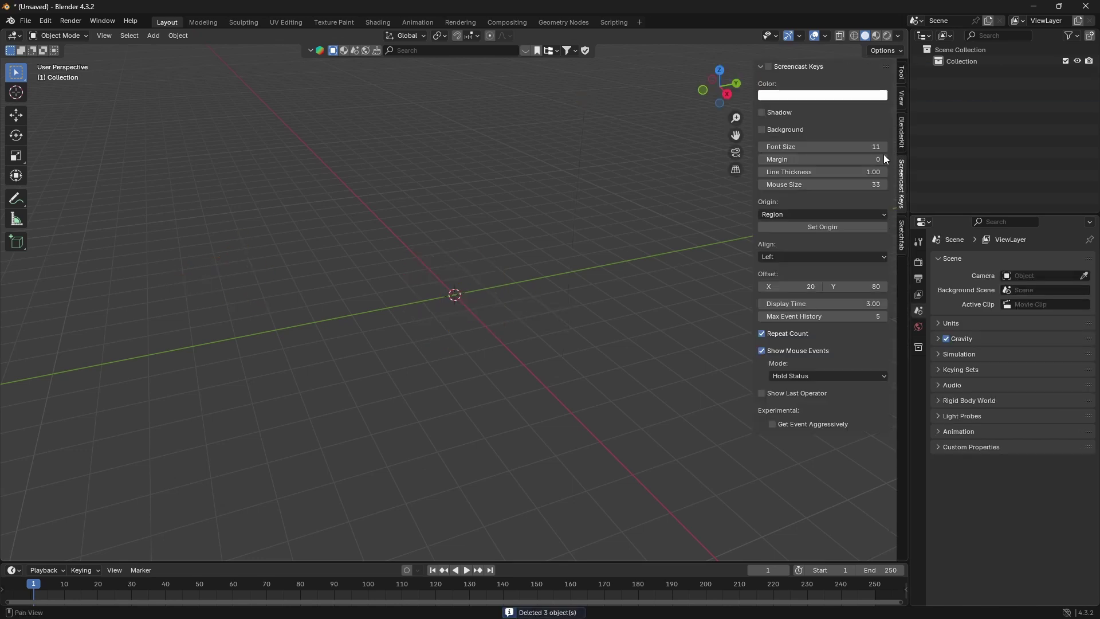
key("n")
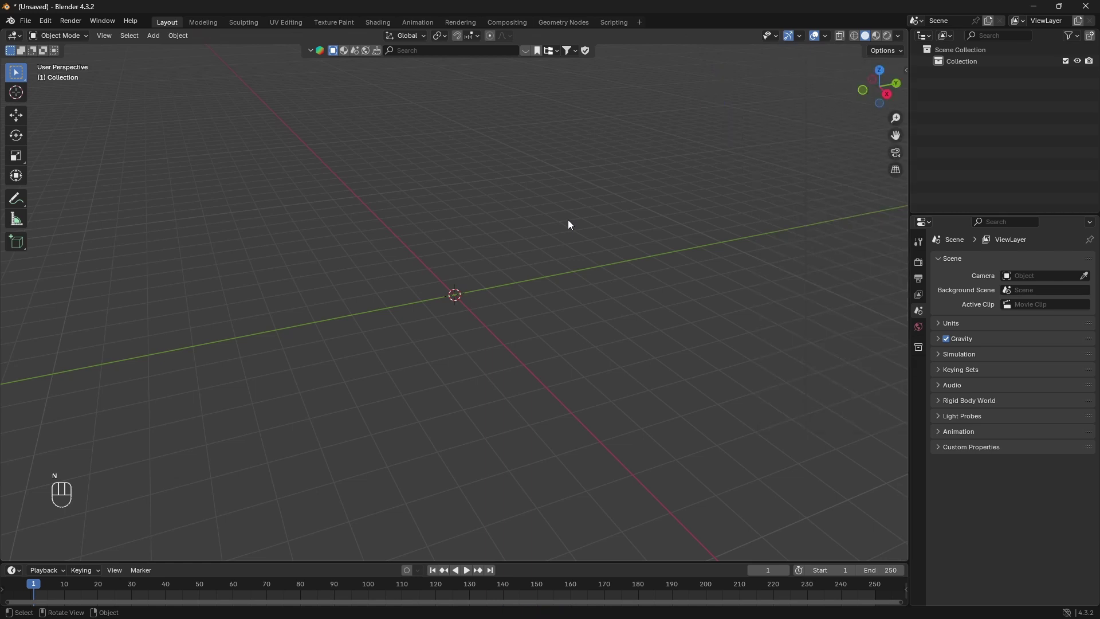
middle_click_drag(455, 284, 462, 352)
key("shift+a")
Step: Add a plane, scale it to 2.07 along Y, and enter Edit Mode
mouse_move(429, 304)
left_click(467, 302)
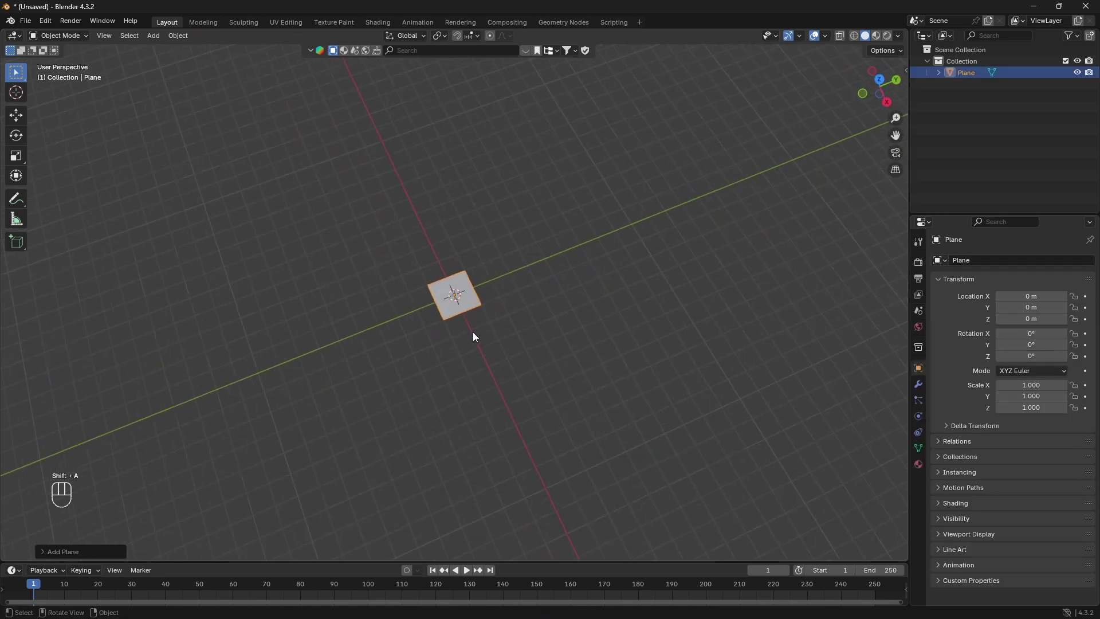
key("s")
key("y")
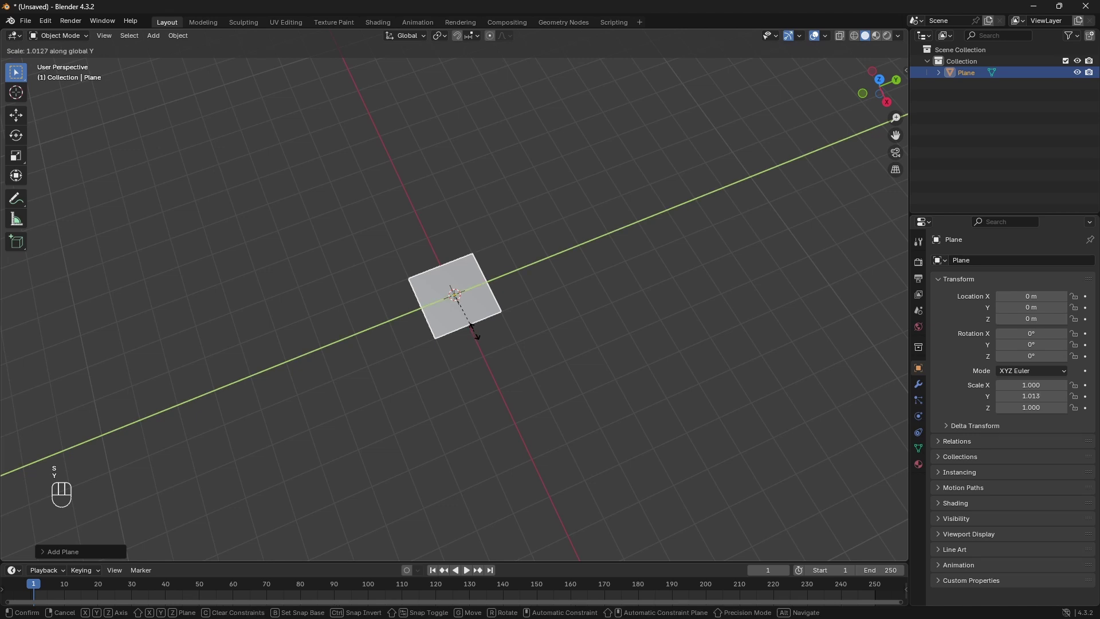
left_click(537, 316)
middle_click_drag(537, 316, 532, 306)
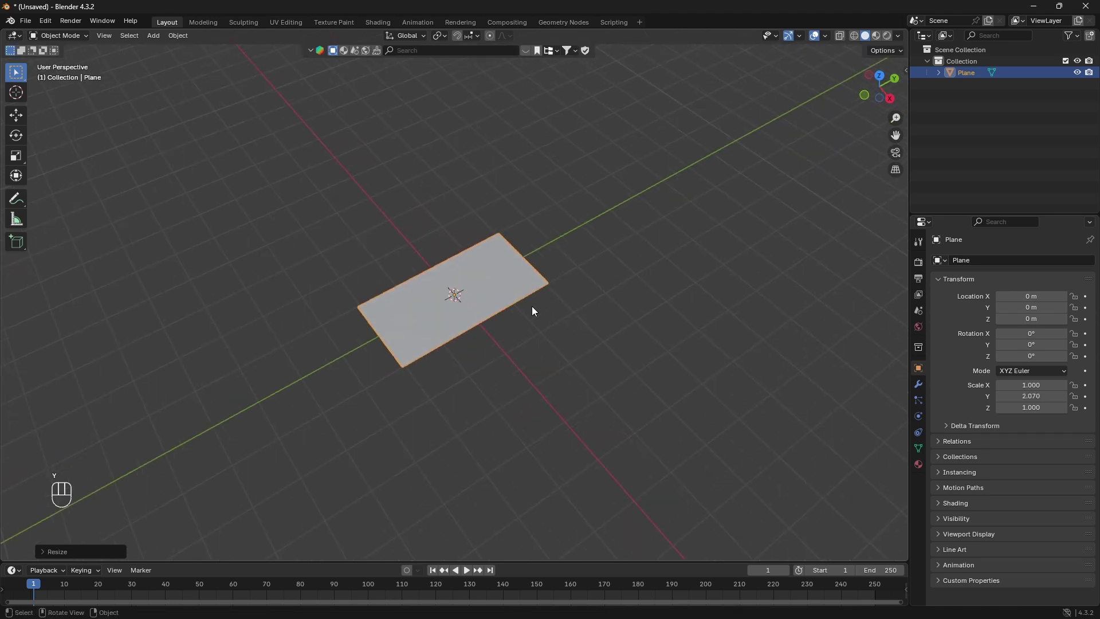
scroll(533, 310, "up", 1)
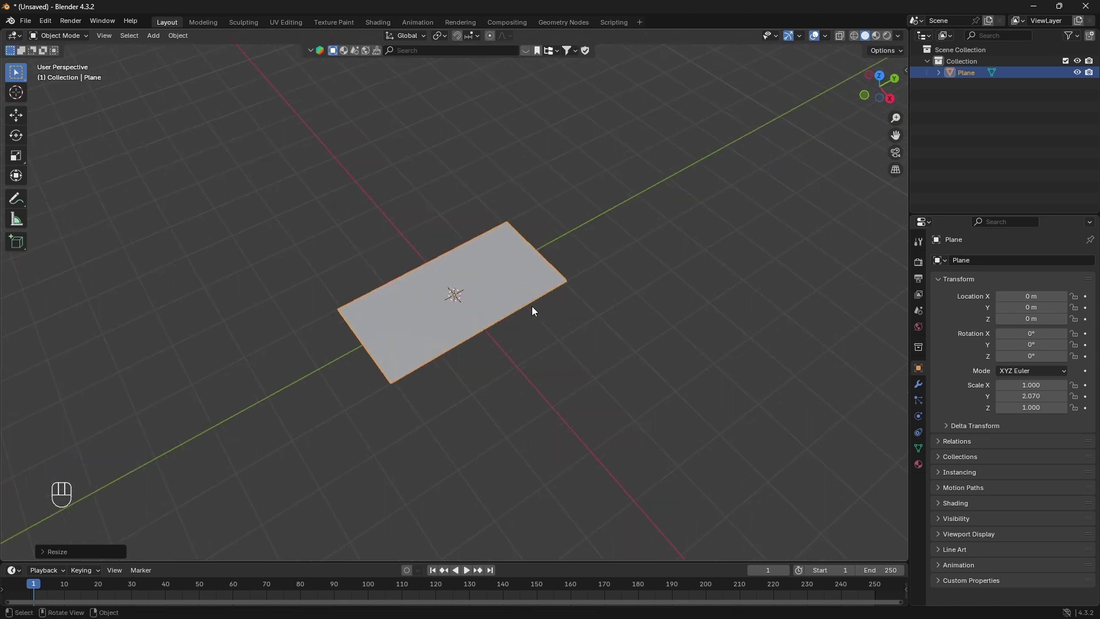
key("Tab")
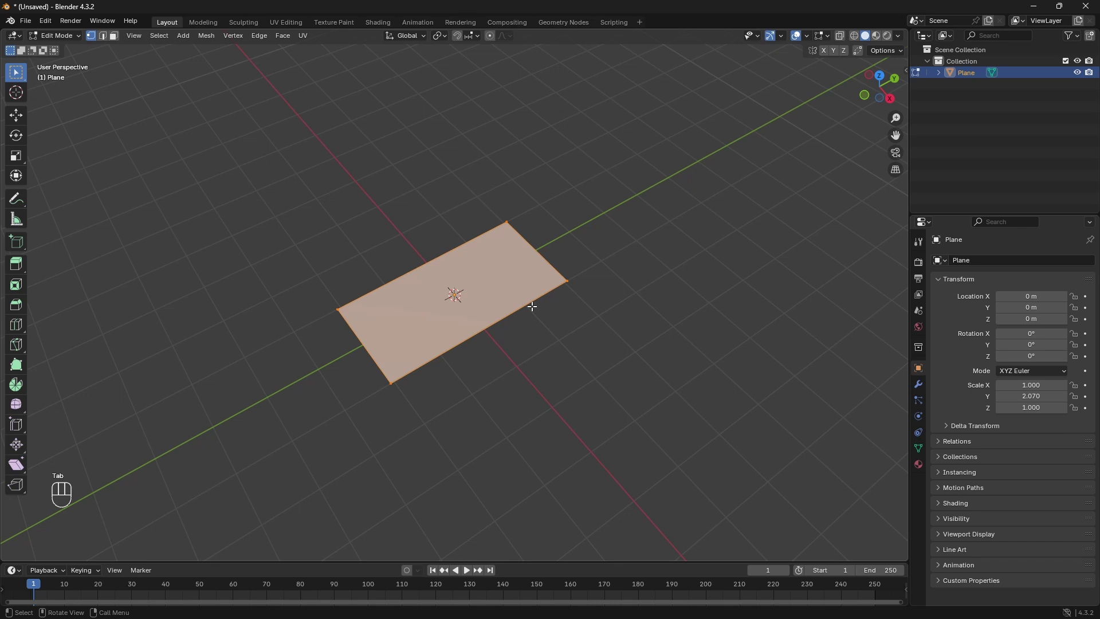
Step: Switch to edge select and select one long edge of the plane
key("2")
middle_click_drag(454, 294, 377, 285)
left_click(377, 285)
left_click(409, 287)
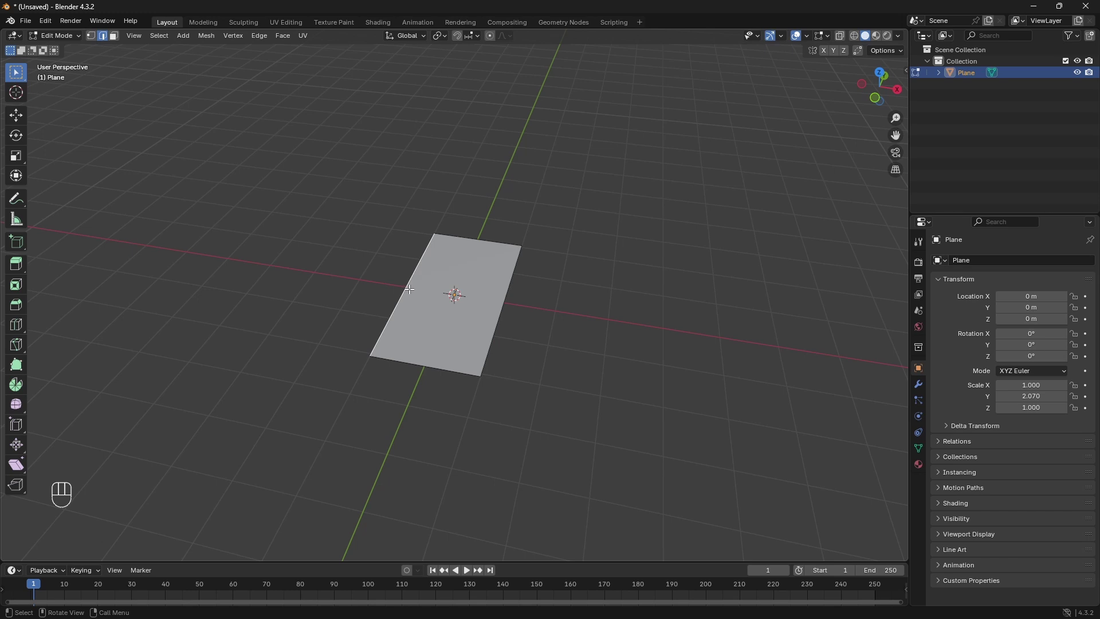
key("g")
right_click(401, 278)
Step: Sketch an upward arrow and a 2,4 annotation note beside the plane
middle_click_drag(574, 270, 585, 255)
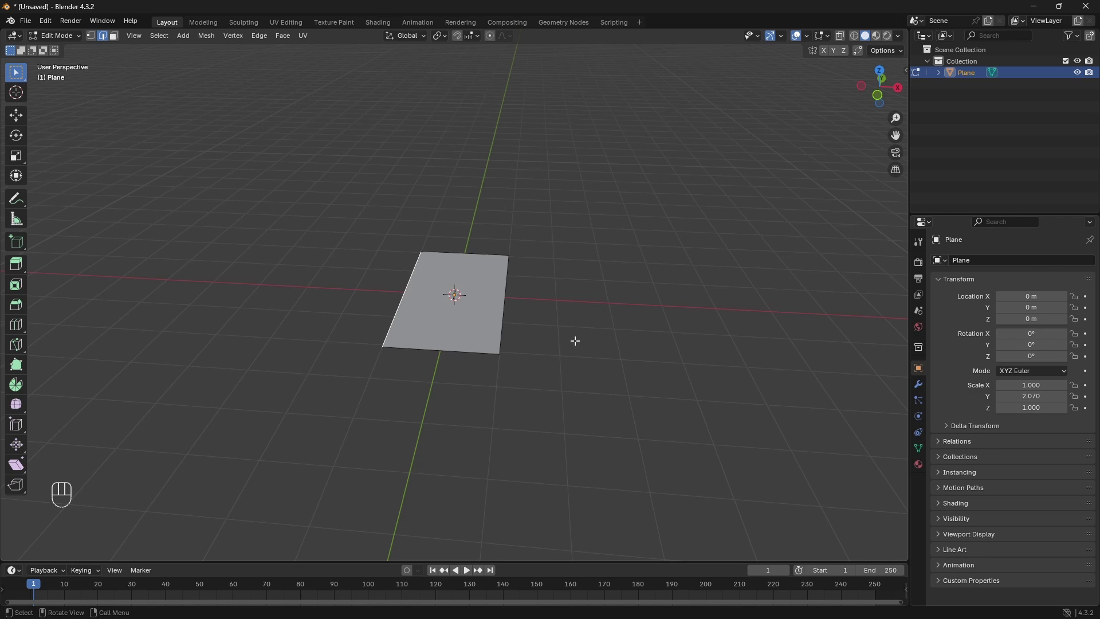
mouse_move(575, 342)
left_mouse_down()
mouse_move(576, 271)
mouse_move(569, 280)
mouse_move(600, 274)
left_mouse_up()
left_click_drag(629, 239, 655, 270)
left_click_drag(673, 232, 685, 260)
Step: Extrude the selected edge 2.4 m straight up along Z into a wall
key("e")
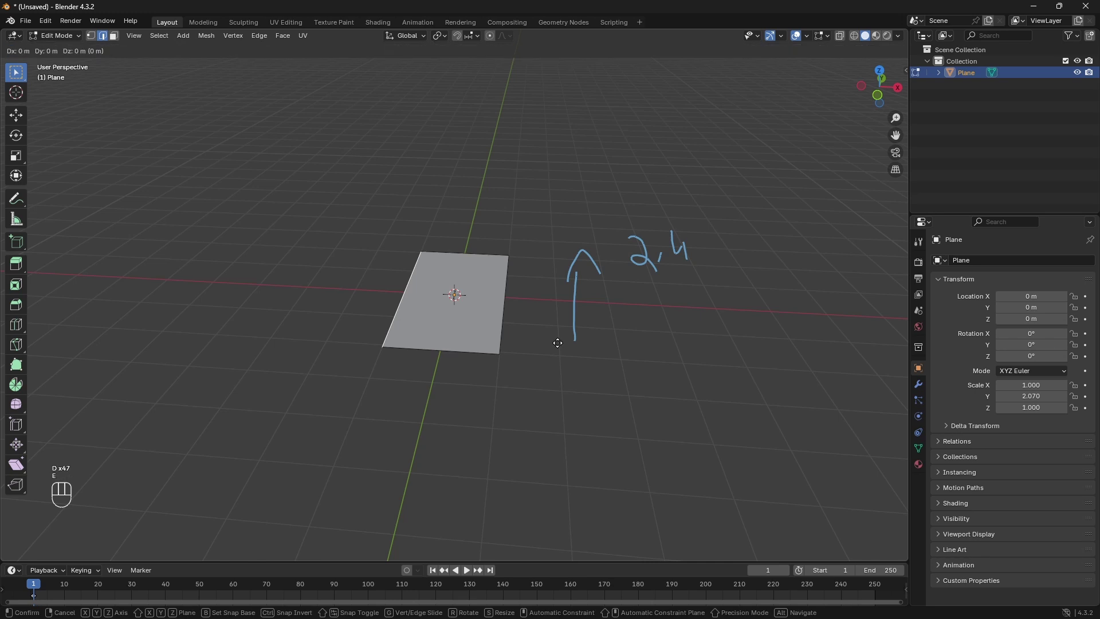
key("z")
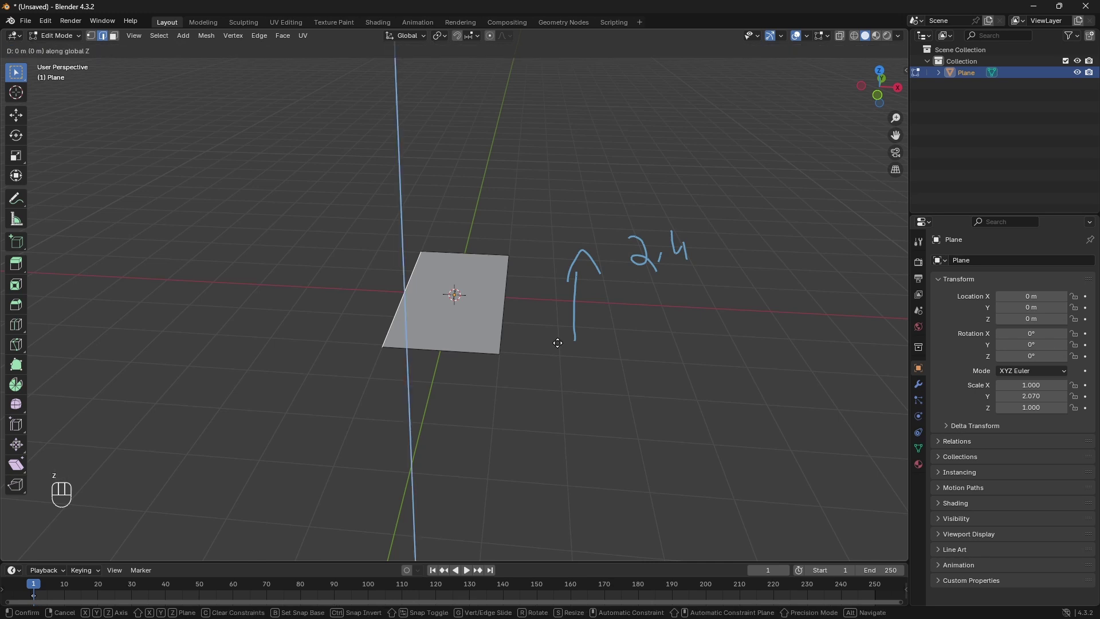
type("2.4")
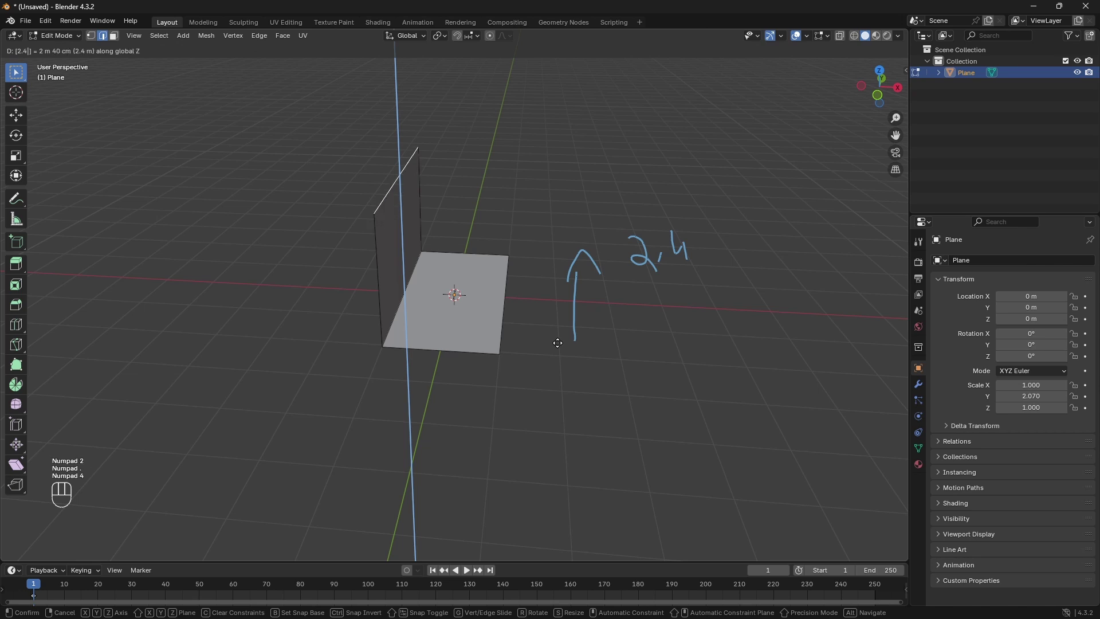
left_click(559, 342)
middle_click_drag(521, 376, 453, 378)
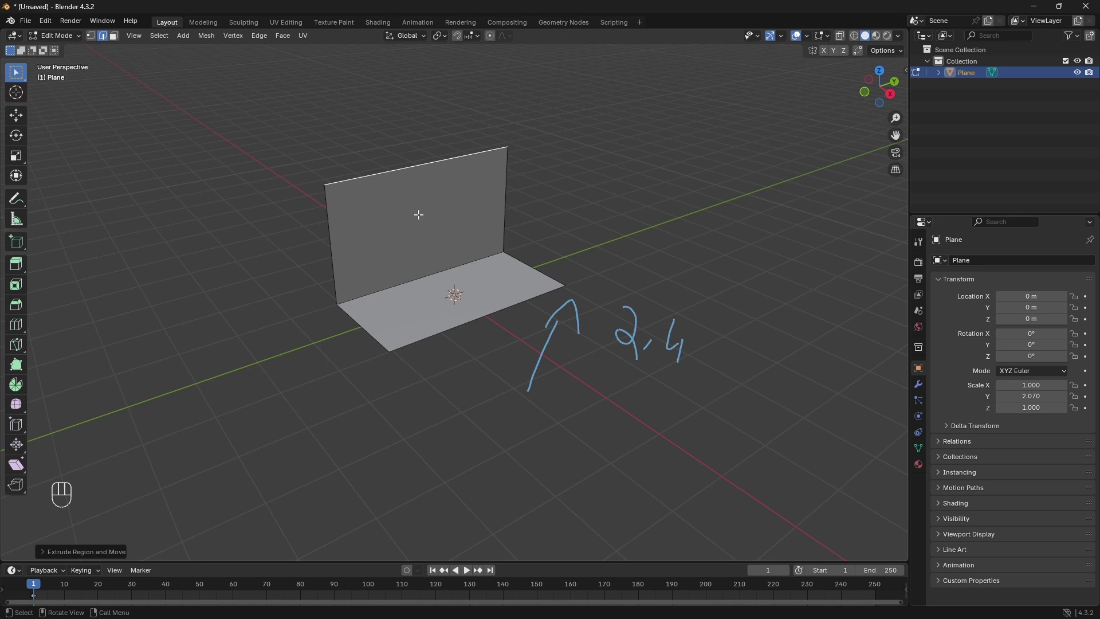
Step: Undo the 2.4 m wall and re-extrude it 1.4 m up along Z
key("x")
key("ctrl+z")
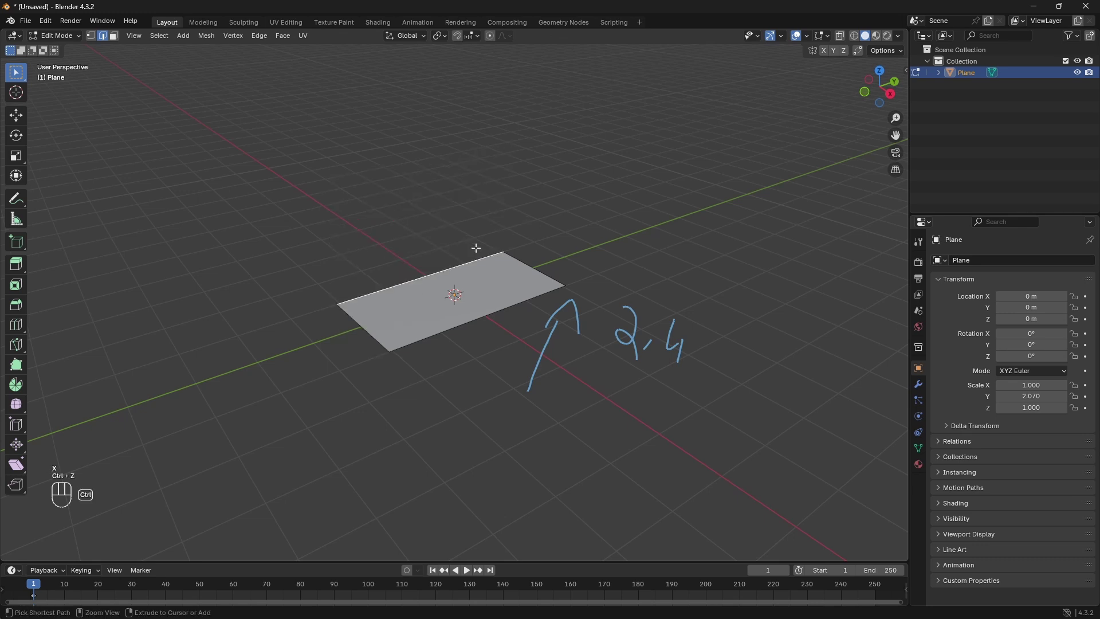
type("ez")
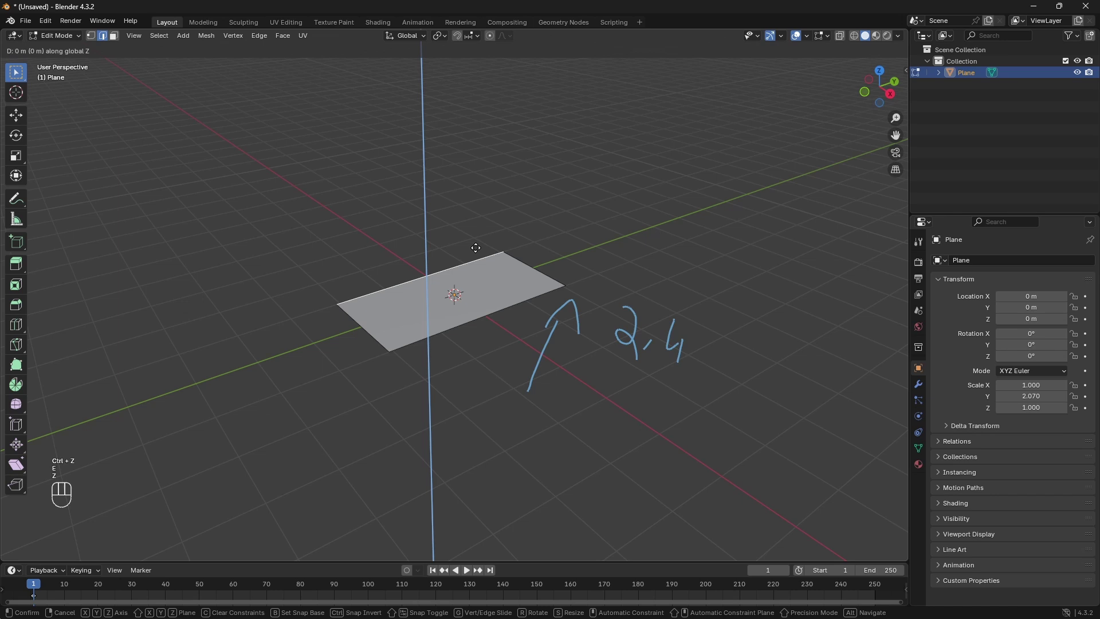
type("1.4")
key("KP_Enter")
Step: Extrude the wall's top edge about 1.94 m along X into a ceiling
middle_click_drag(474, 252, 538, 255)
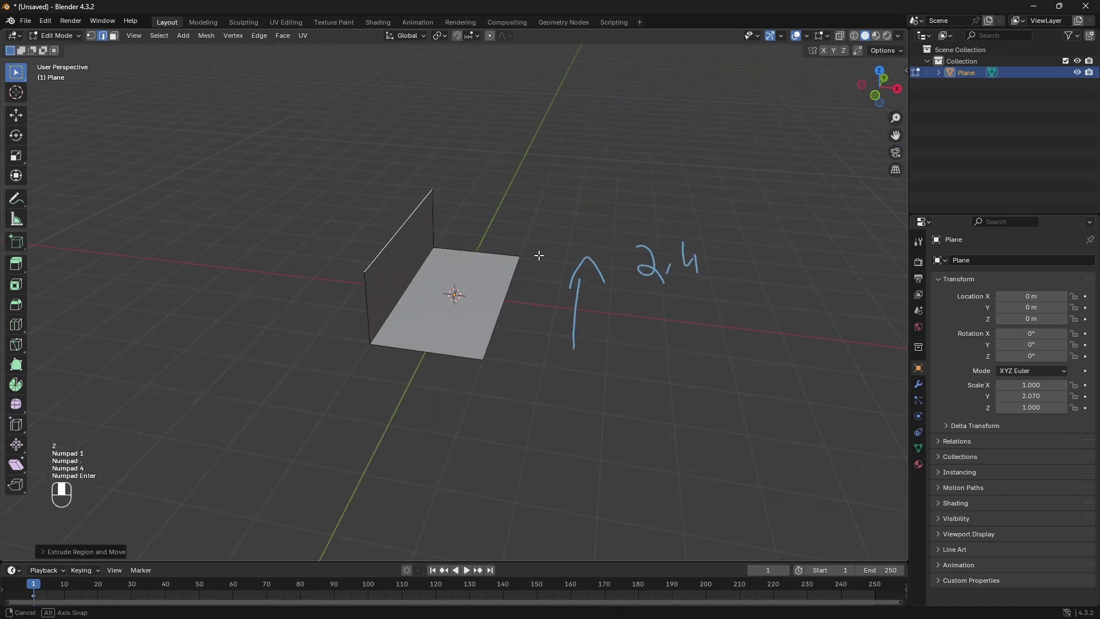
middle_click_drag(591, 278, 777, 141)
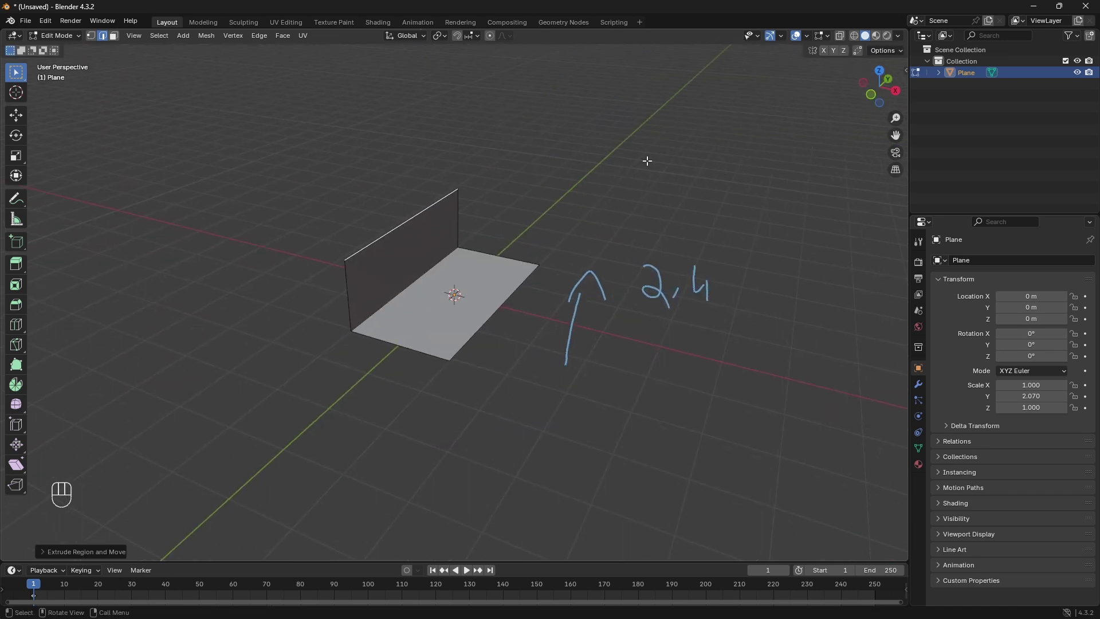
middle_click_drag(647, 161, 520, 202)
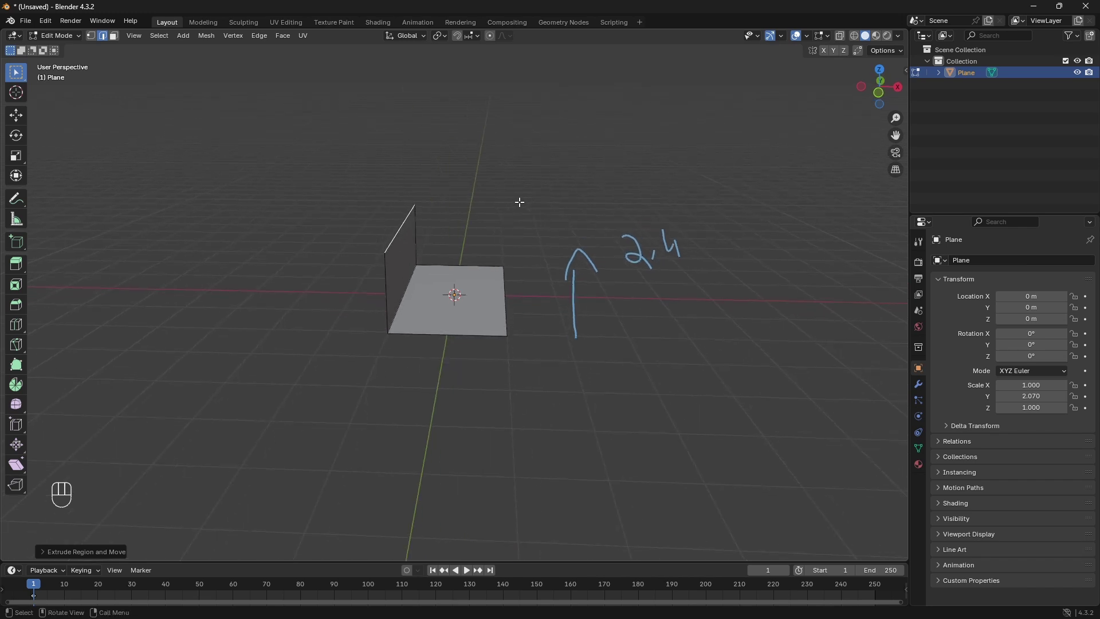
key("e")
key("x")
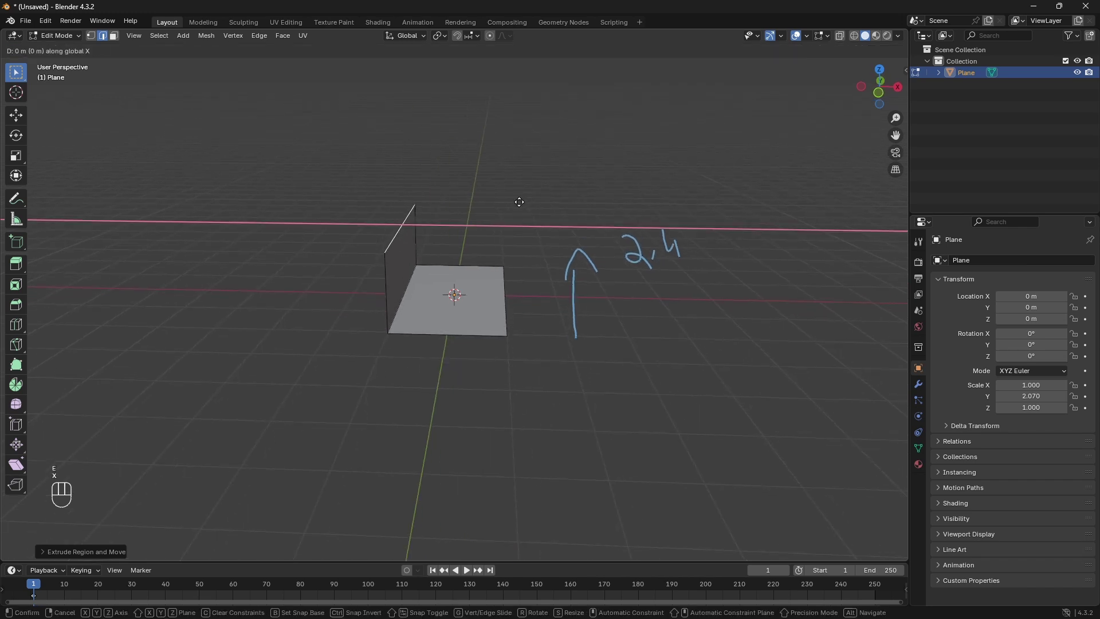
left_click(629, 193)
Step: Switch to the front view and draw a short annotation mark
left_click(882, 88)
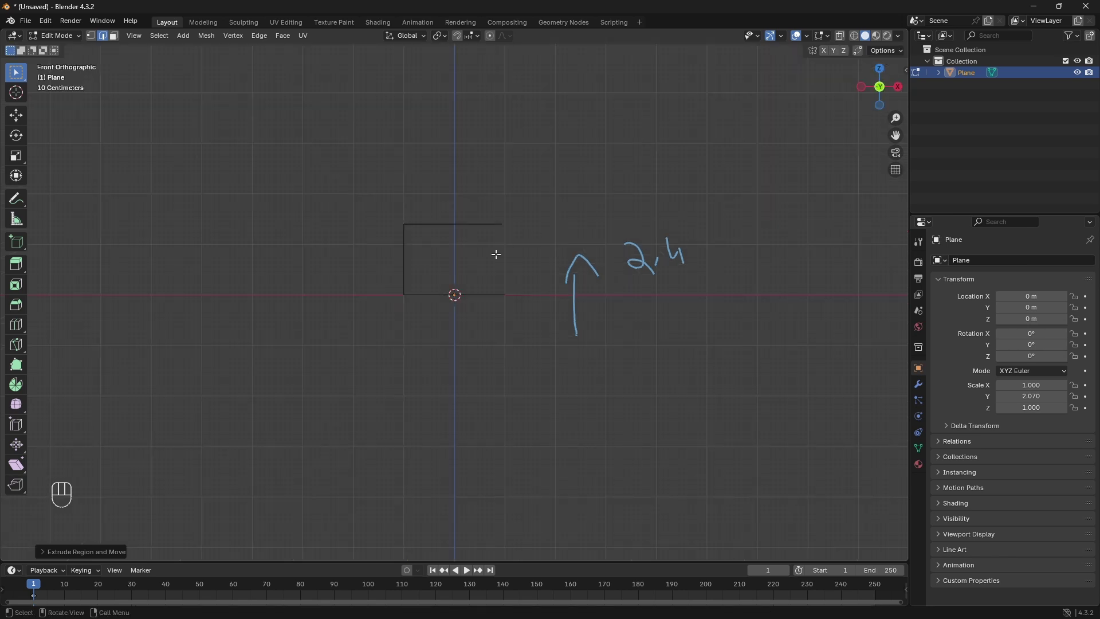
left_click_drag(617, 77, 619, 106)
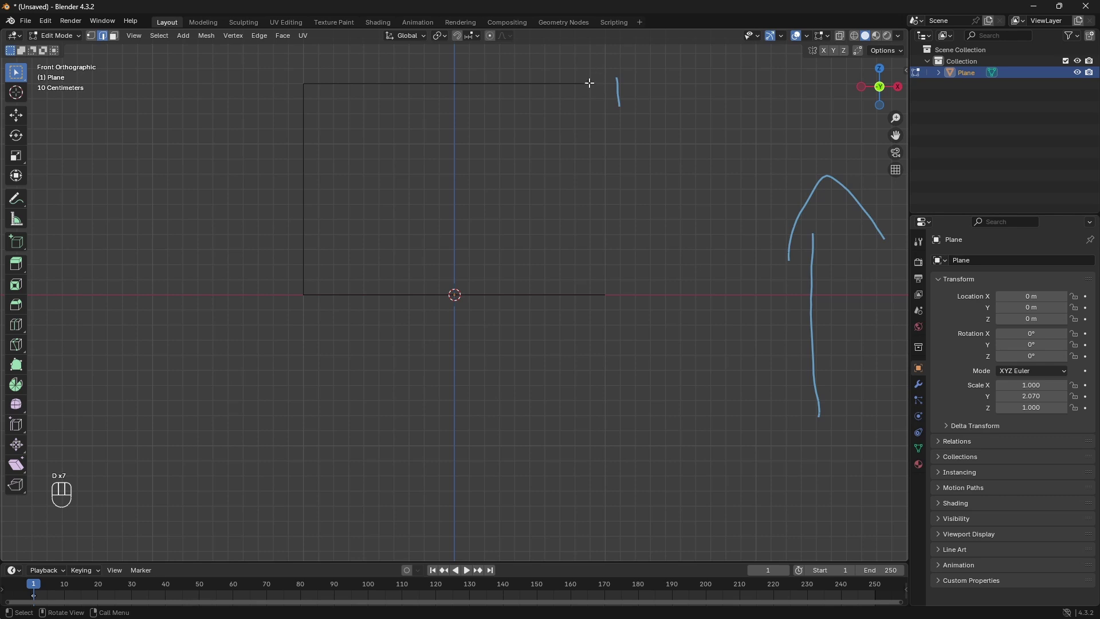
middle_click_drag(590, 86, 596, 101)
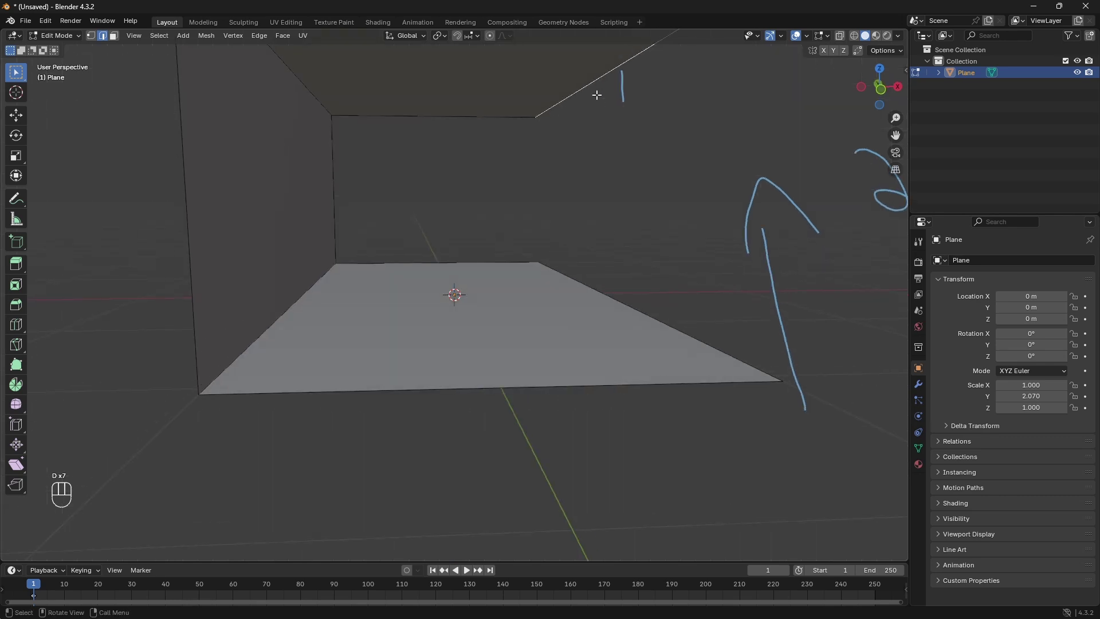
left_click(881, 88)
Step: Nudge the selected geometry along X, then make a second small move
key("g")
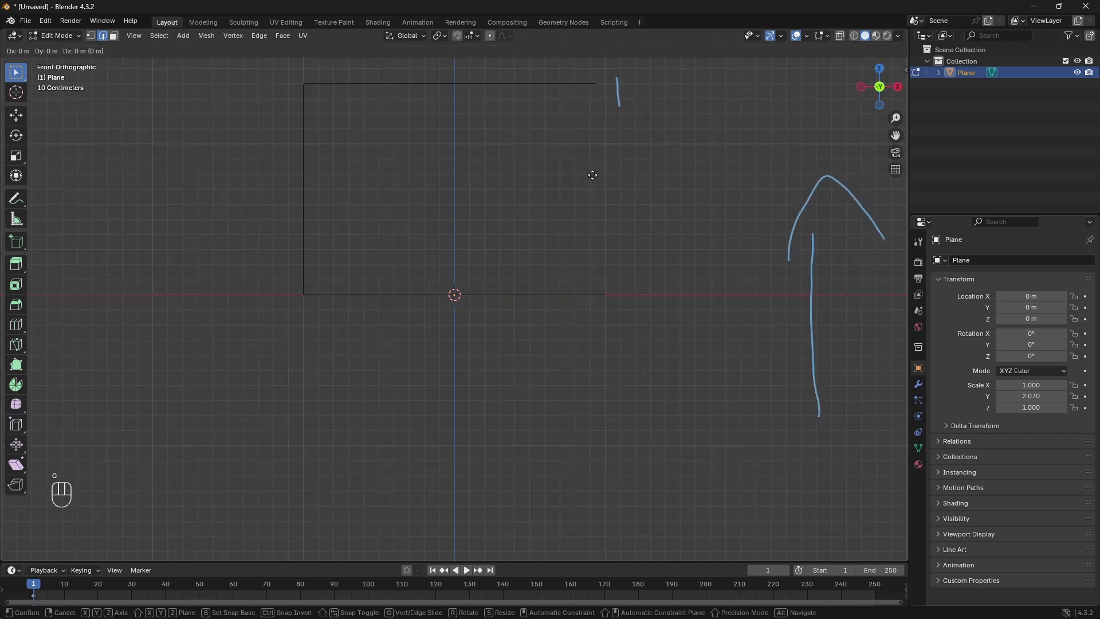
key("x")
left_click(599, 171)
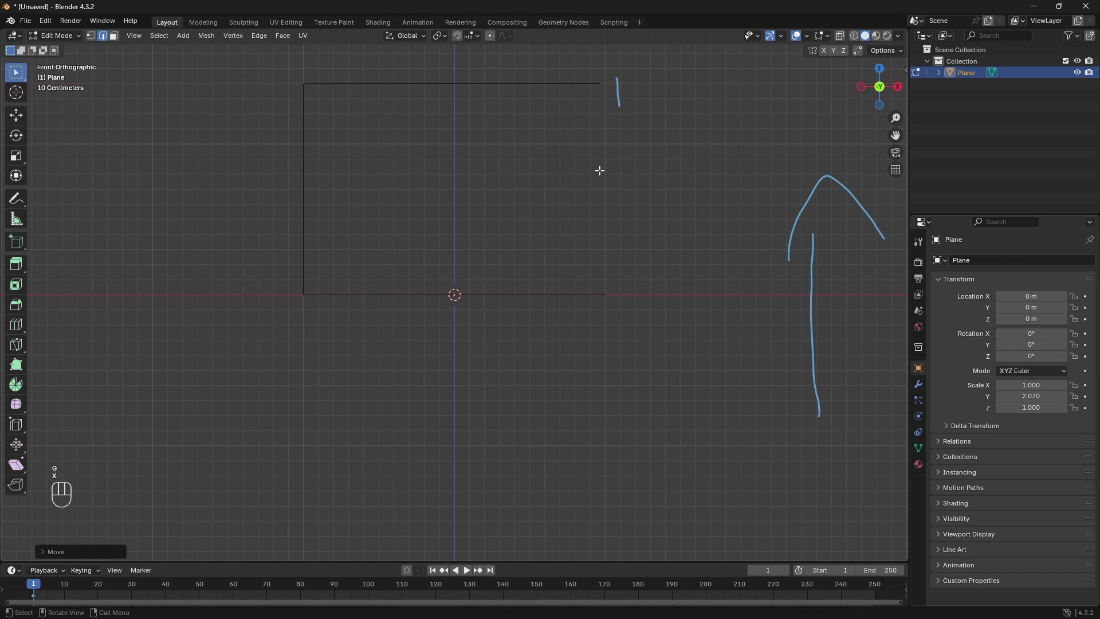
key("g")
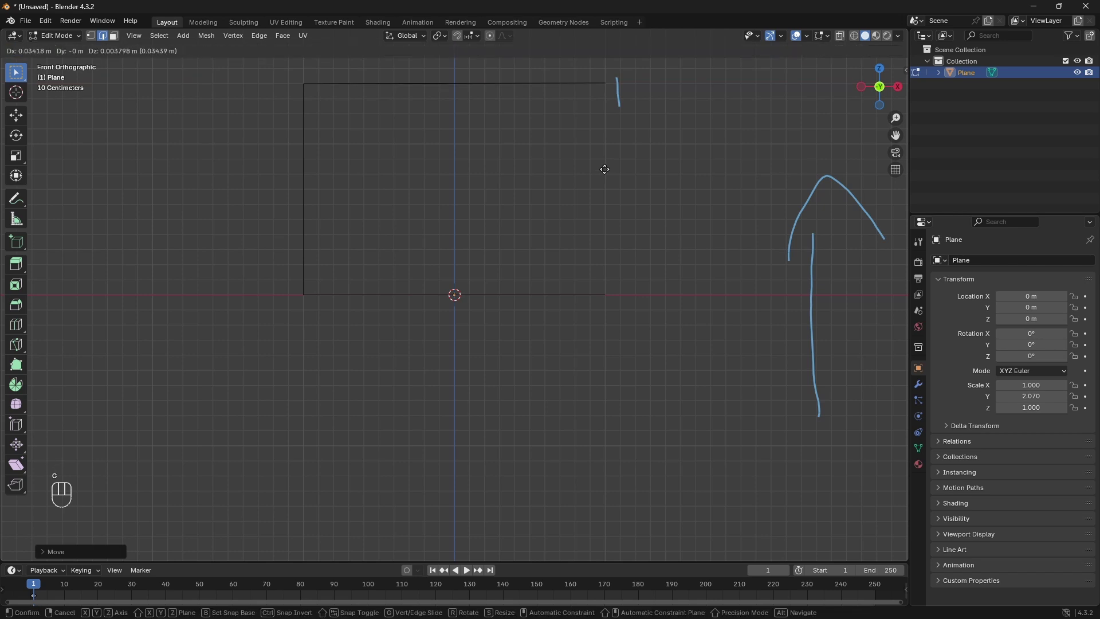
left_click(604, 170)
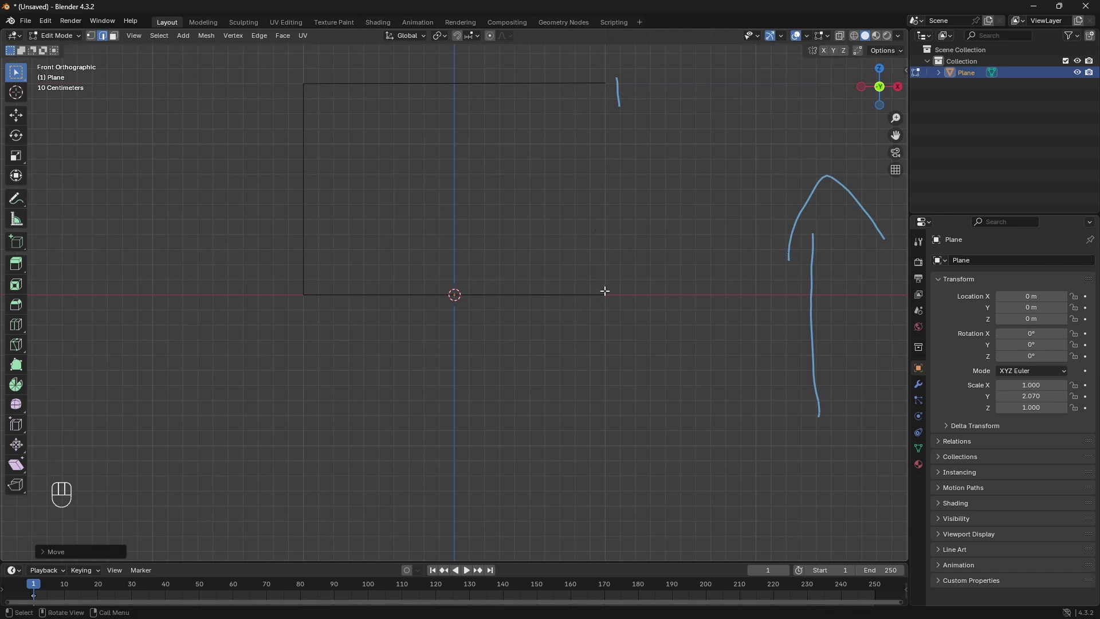
Step: Erase the arrow, small mark and 2,4 annotation notes from the viewport
key("d")
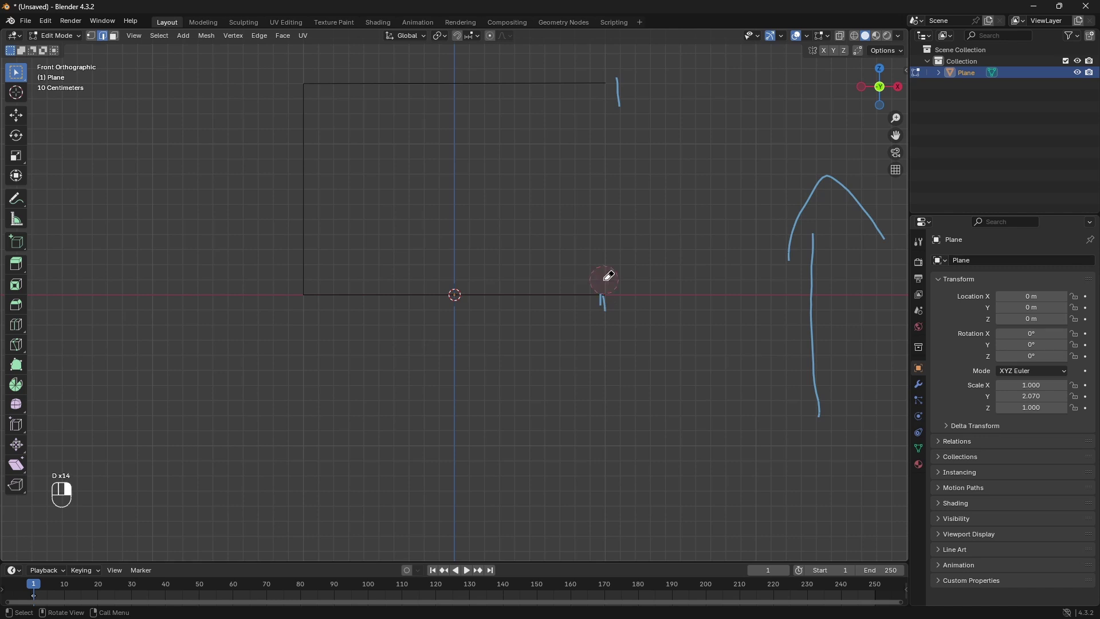
mouse_move(612, 144)
right_mouse_down()
mouse_move(792, 174)
mouse_move(787, 290)
mouse_move(719, 277)
mouse_move(868, 220)
mouse_move(809, 223)
mouse_move(871, 170)
mouse_move(818, 347)
mouse_move(829, 210)
mouse_move(859, 191)
right_mouse_up()
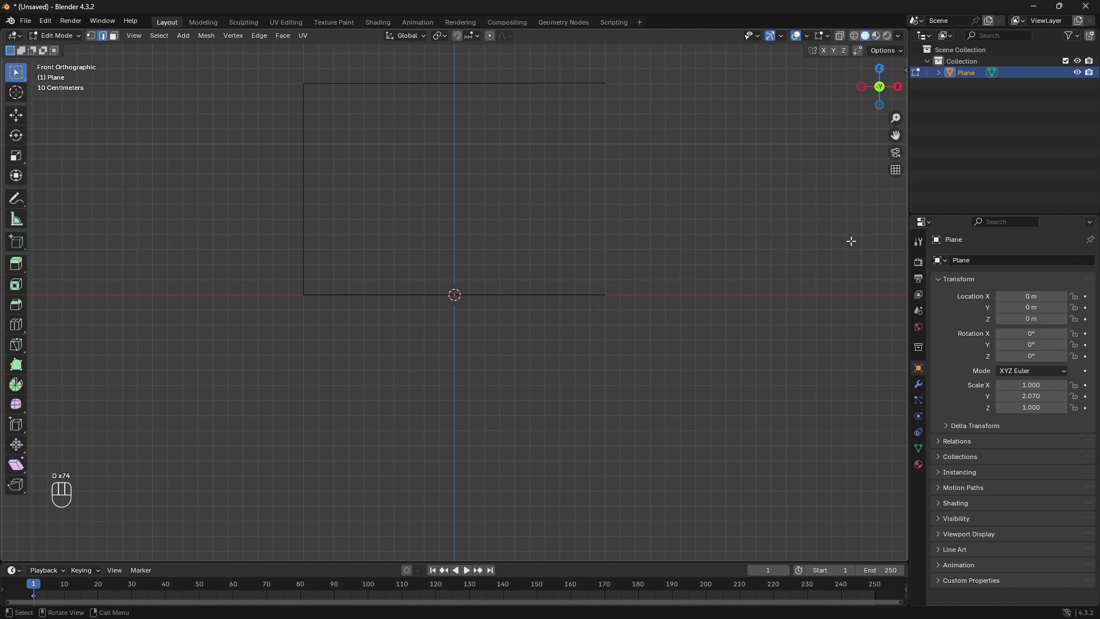
scroll(851, 241, "down", 4)
mouse_move(750, 240)
right_mouse_down()
mouse_move(754, 217)
mouse_move(749, 228)
mouse_move(777, 256)
mouse_move(628, 206)
right_mouse_up()
middle_click_drag(629, 206, 509, 238)
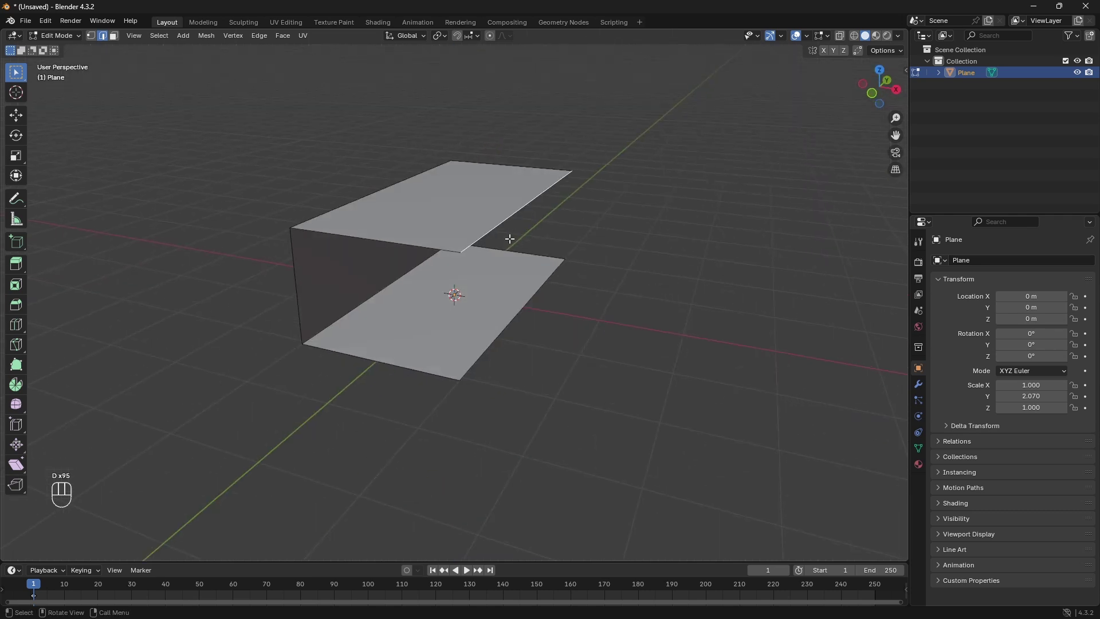
Step: Extrude the lower face's three free edges 1.4 m up Z to close the box, then return to Object Mode
left_click(417, 368)
left_click(508, 316, "shift")
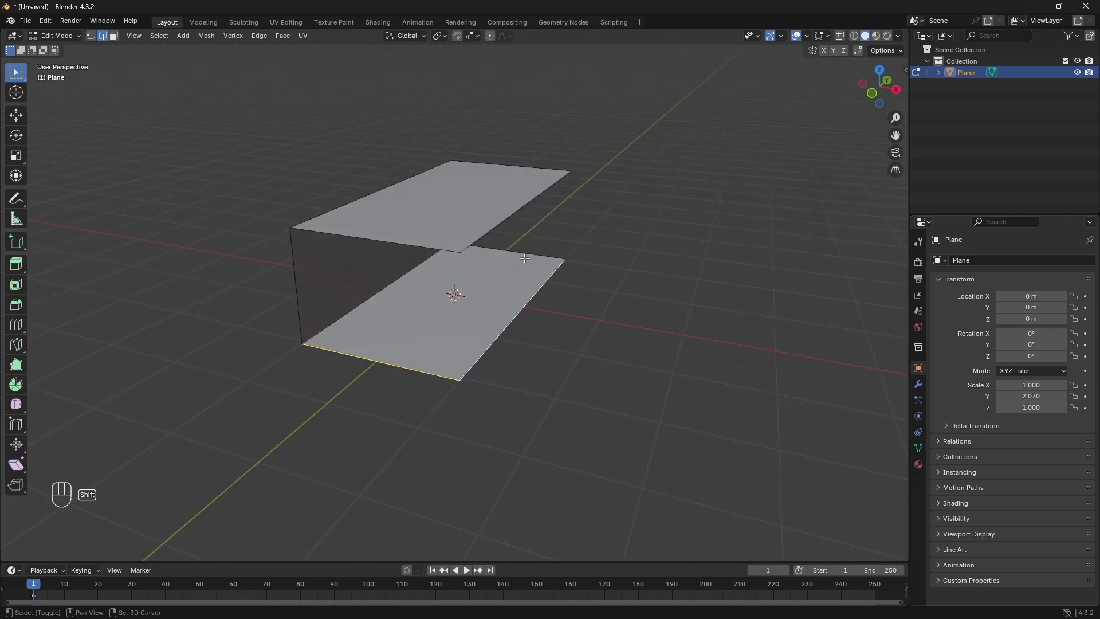
left_click(555, 258, "shift")
middle_click_drag(555, 258, 522, 257)
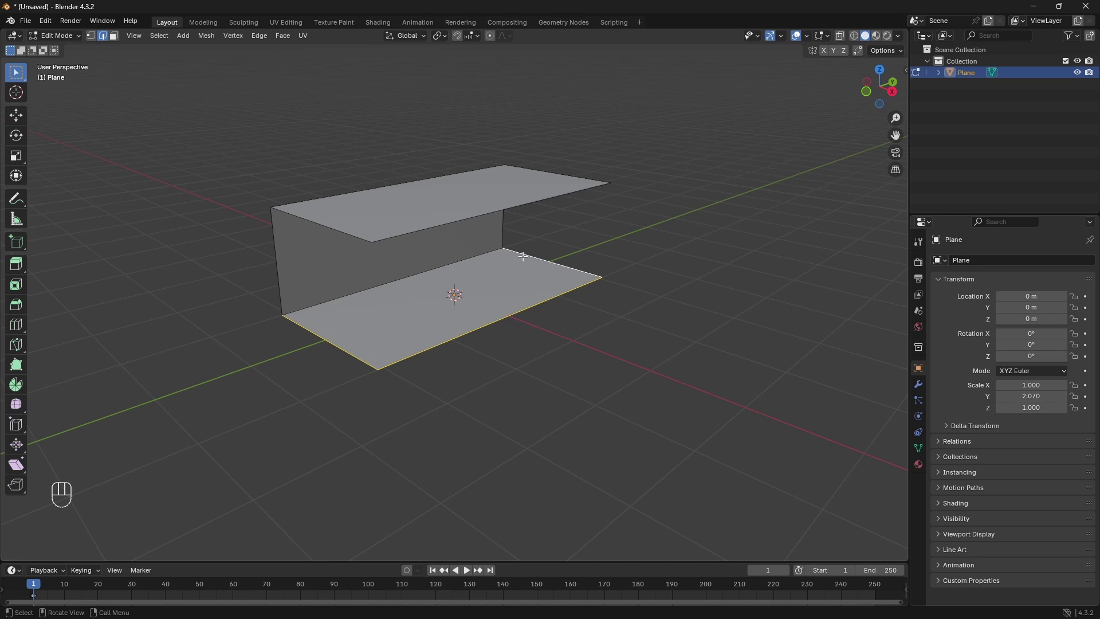
key("e")
type("z")
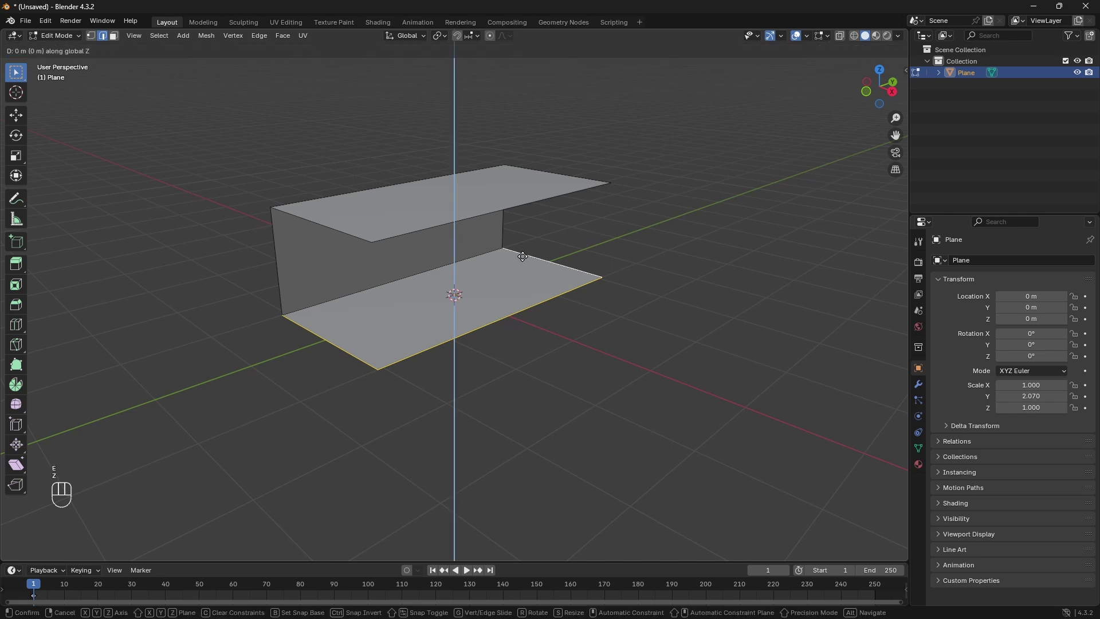
type("1.4")
key("KP_Enter")
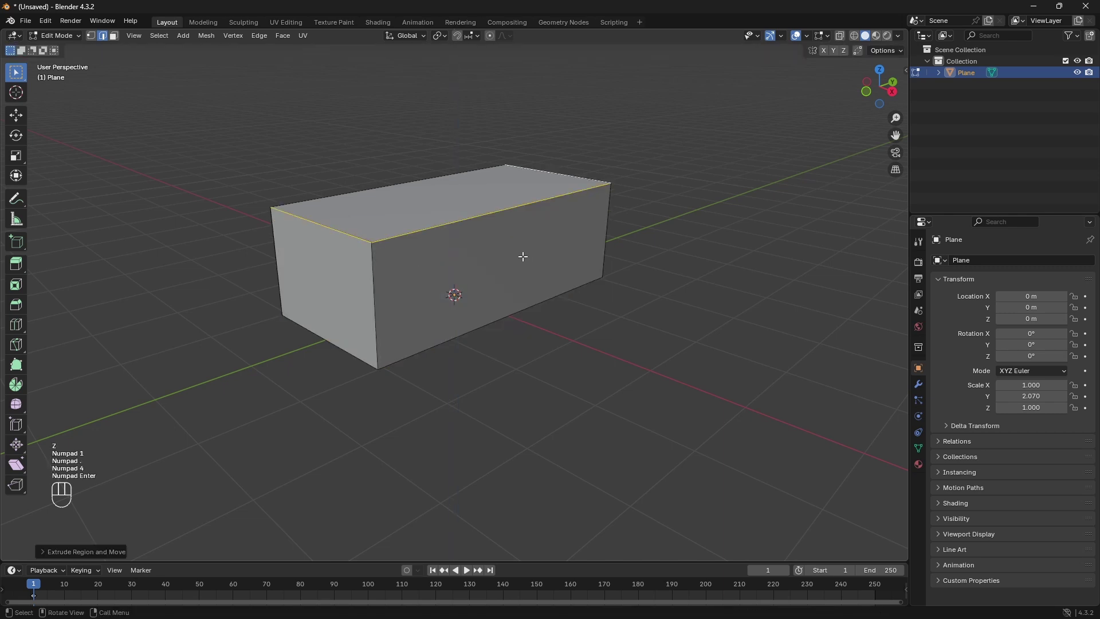
middle_click_drag(525, 257, 537, 259)
key("Tab")
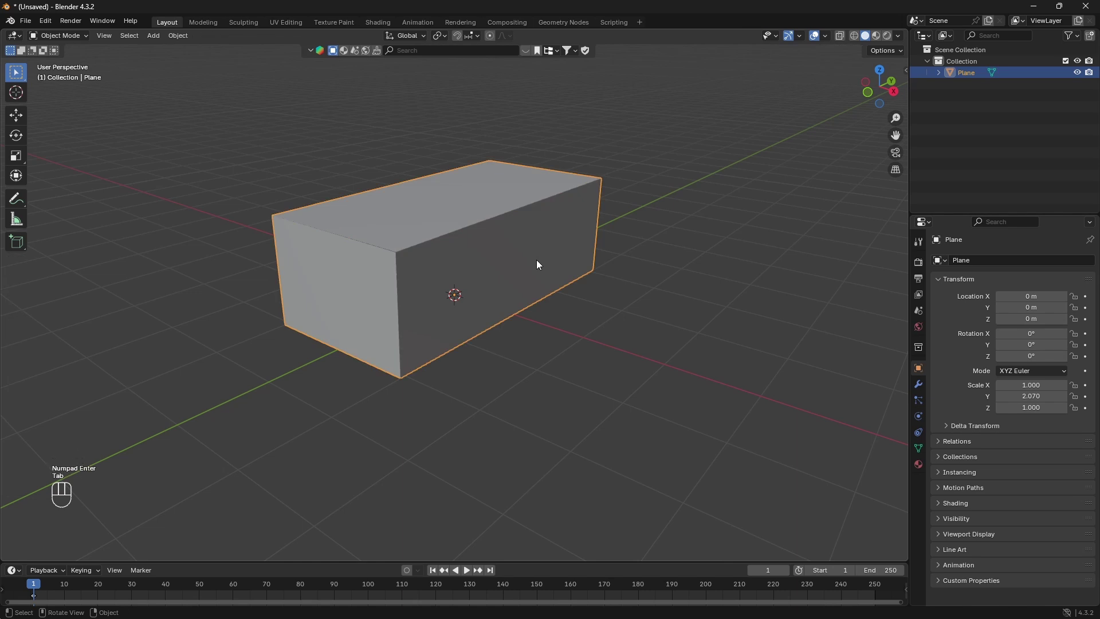
Step: Save the scene as hgh.blend
key("ctrl+s")
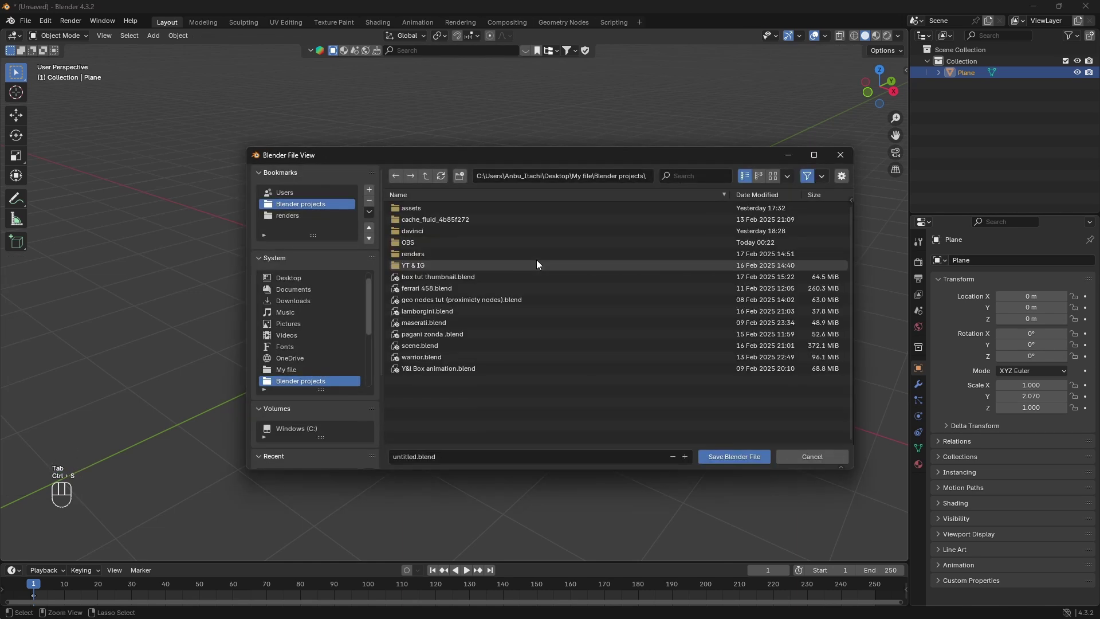
left_click(450, 456)
key("BackSpace")
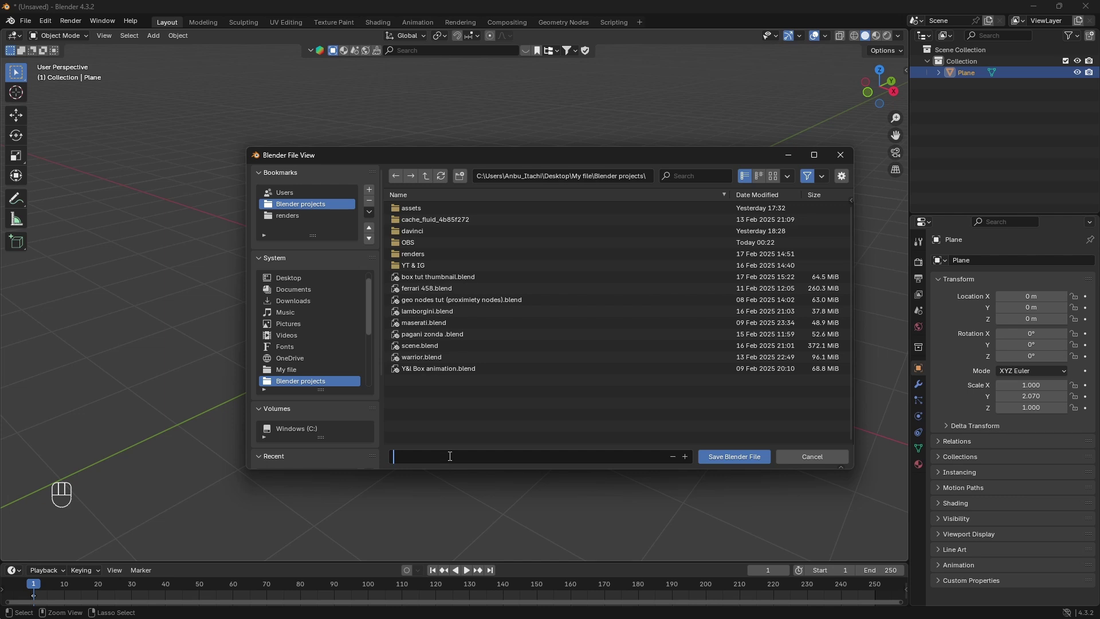
type("hgh")
key("Return")
key("Return")
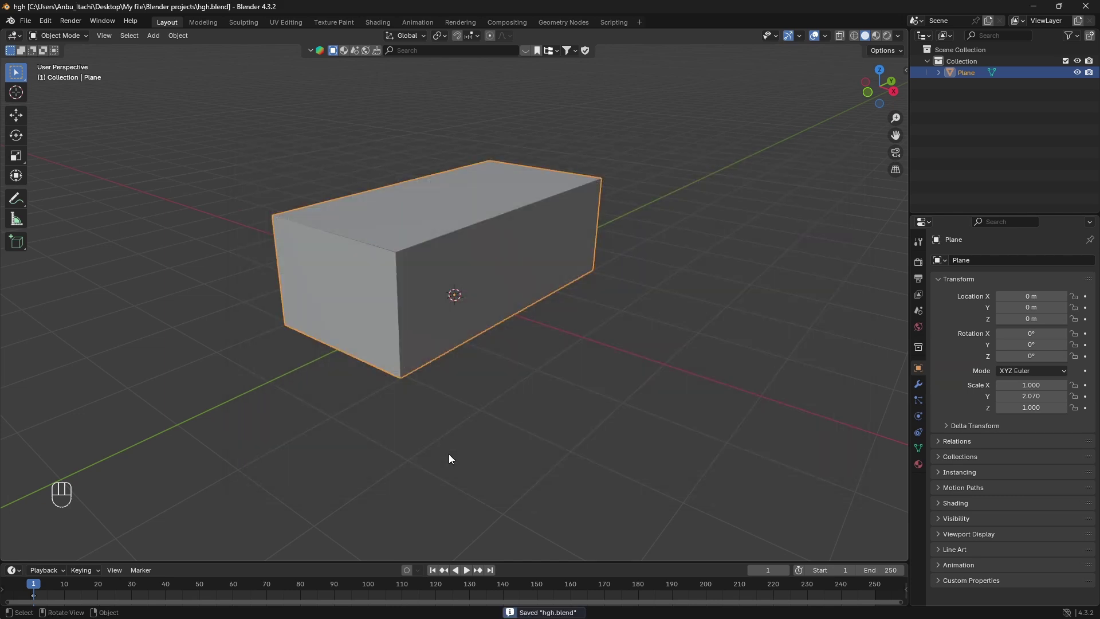
Step: Orbit around the box and switch it into Edit Mode
scroll(463, 421, "down", 5)
middle_click_drag(462, 418, 569, 398)
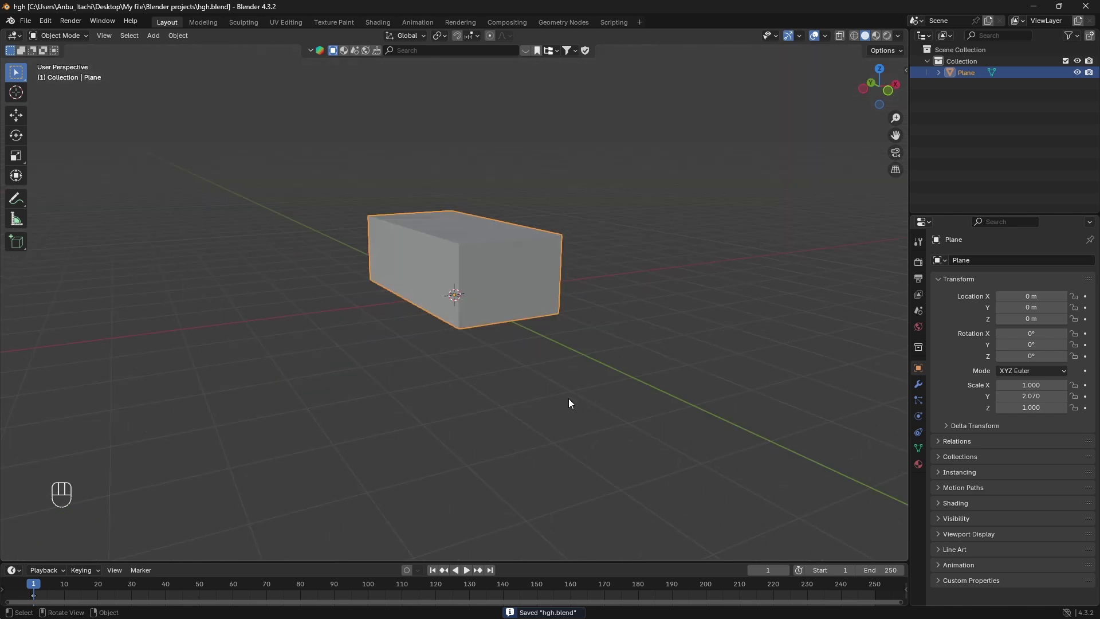
middle_click_drag(430, 340, 477, 305)
key("Tab")
Step: Snap the 3D cursor to the box's bottom front edge, then return to Object Mode
left_click(484, 315)
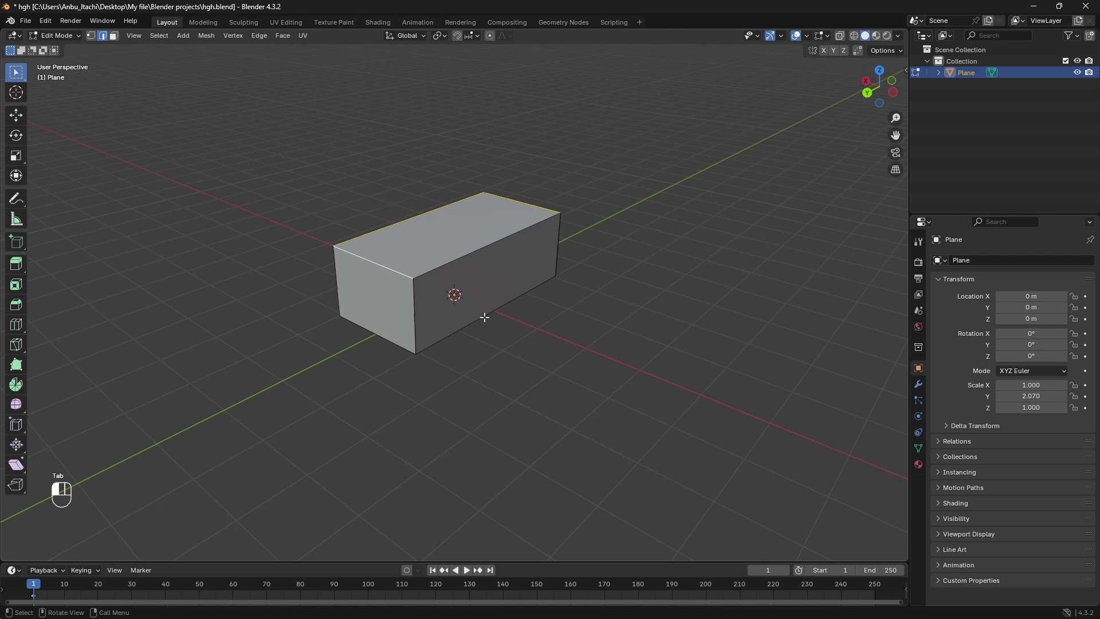
middle_click_drag(509, 343, 516, 320)
key("g")
right_click(516, 321)
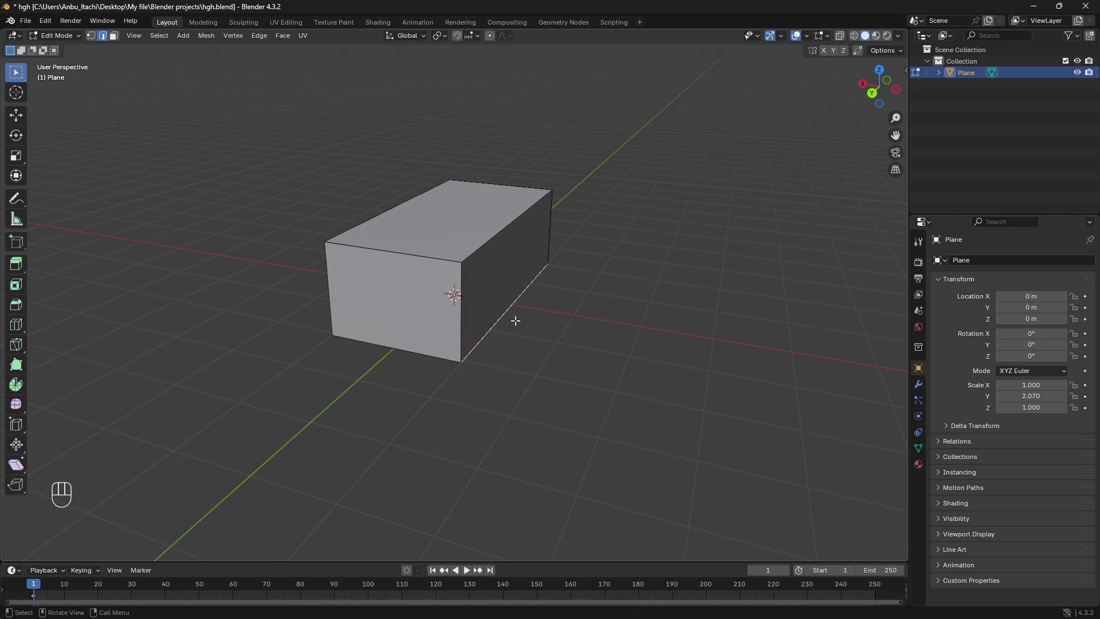
key("shift+s")
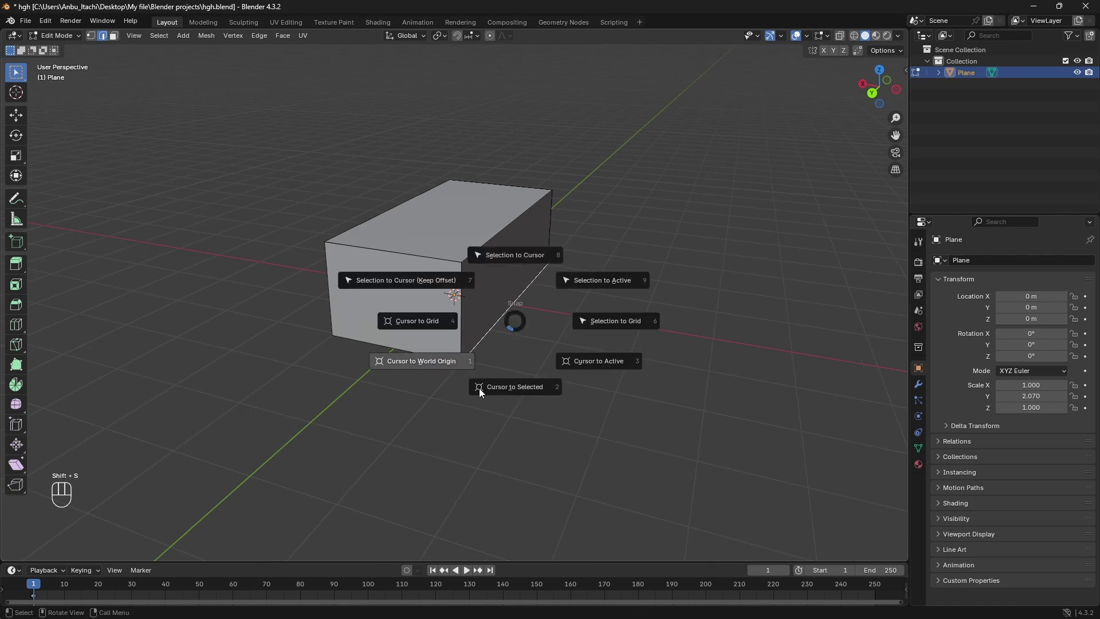
left_click(507, 387)
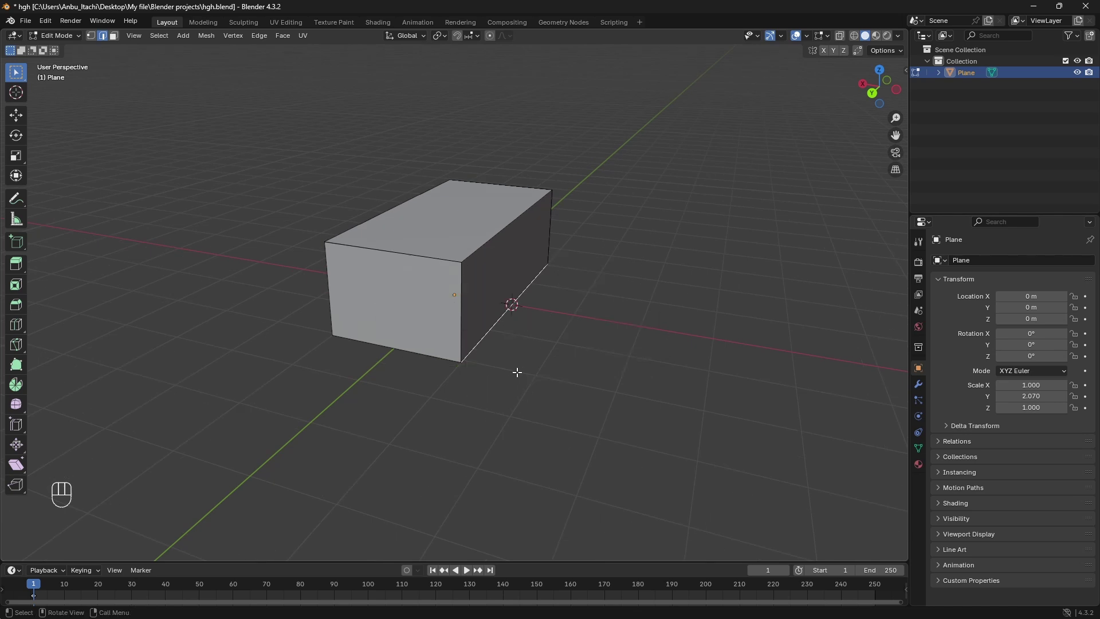
middle_click_drag(516, 373, 499, 363)
key("Tab")
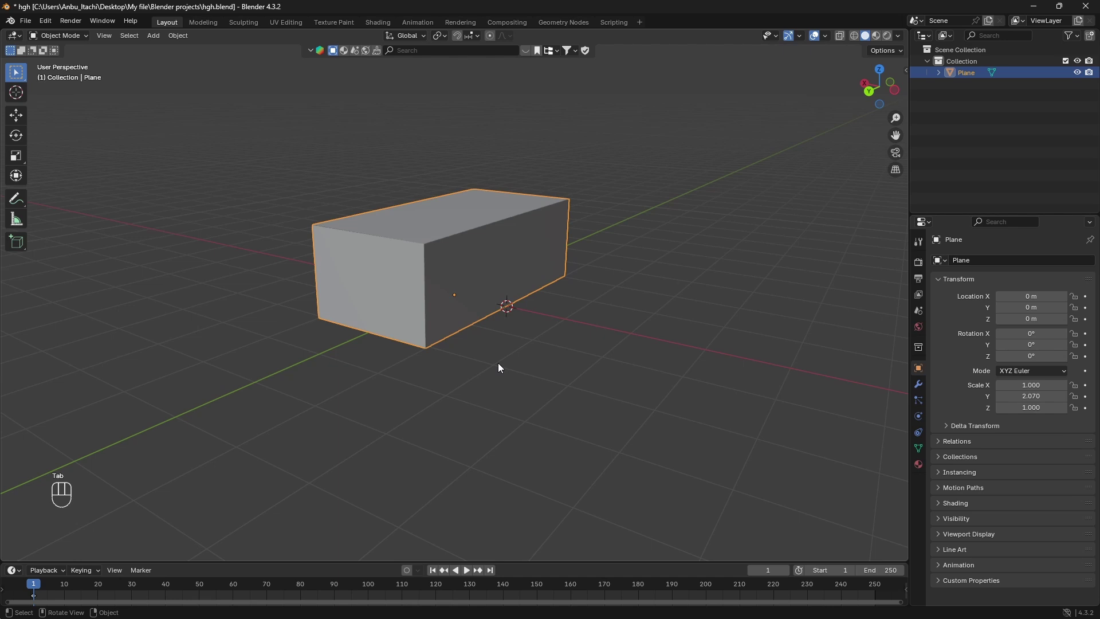
Step: Add a Single Bone armature at the 3D cursor on the box's edge
key("shift+a")
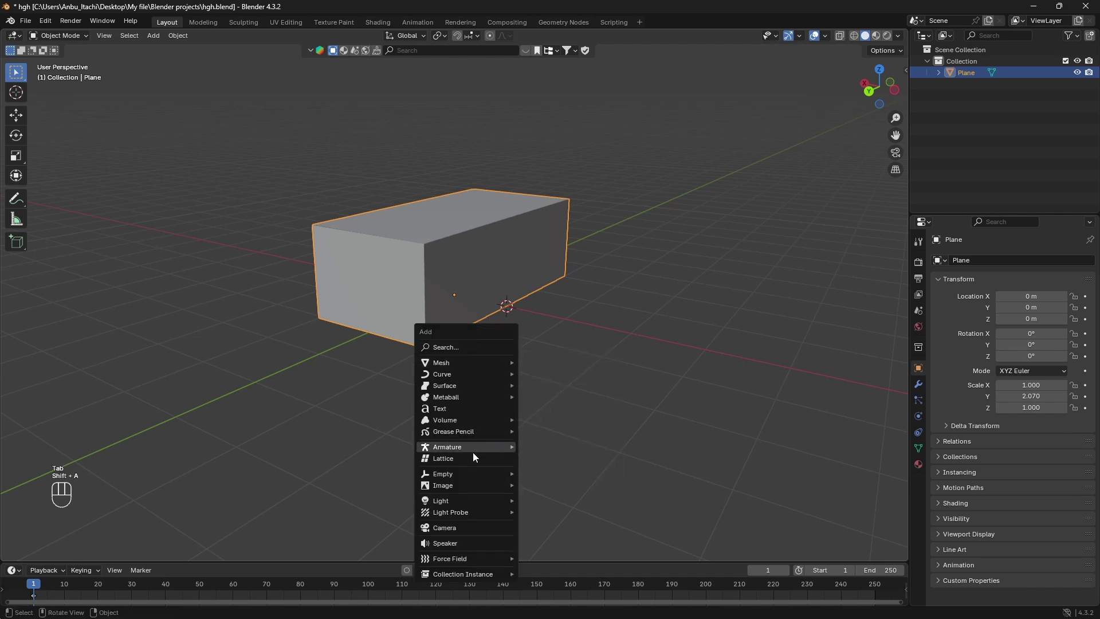
mouse_move(465, 445)
left_click(541, 446)
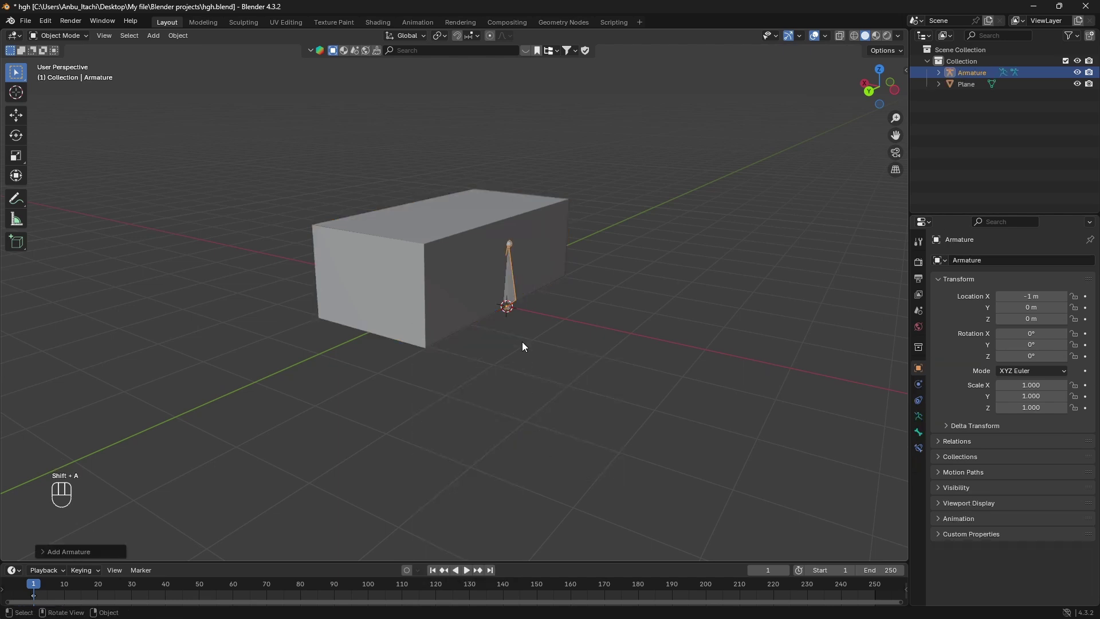
scroll(516, 338, "up", 5)
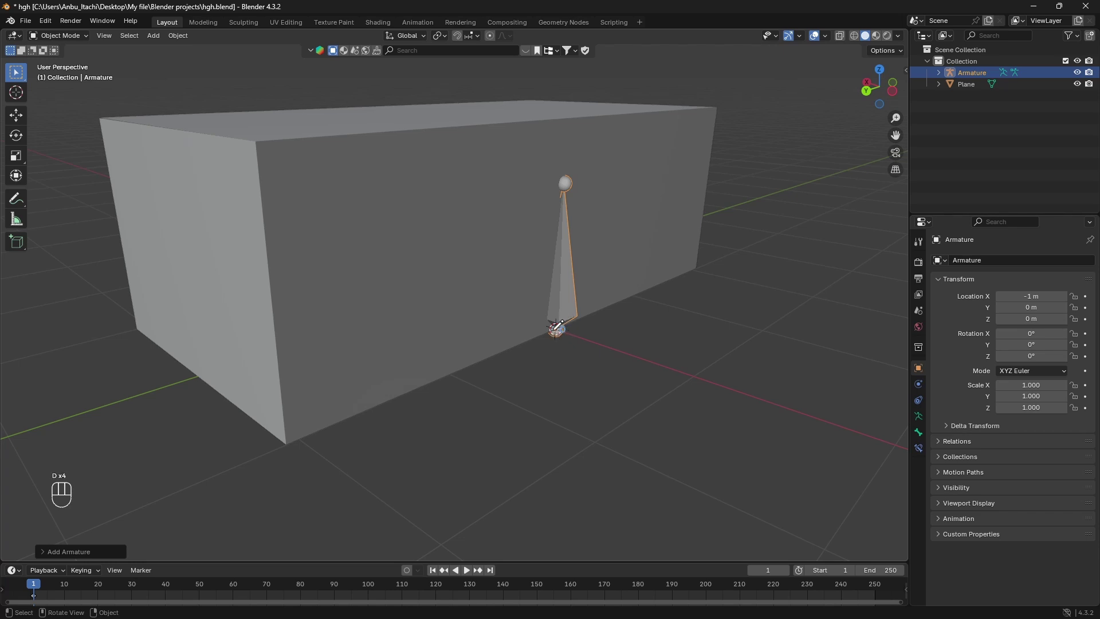
Step: Inspect the new bone from another angle and select the box
middle_click_drag(552, 330, 511, 348)
scroll(551, 317, "down", 5)
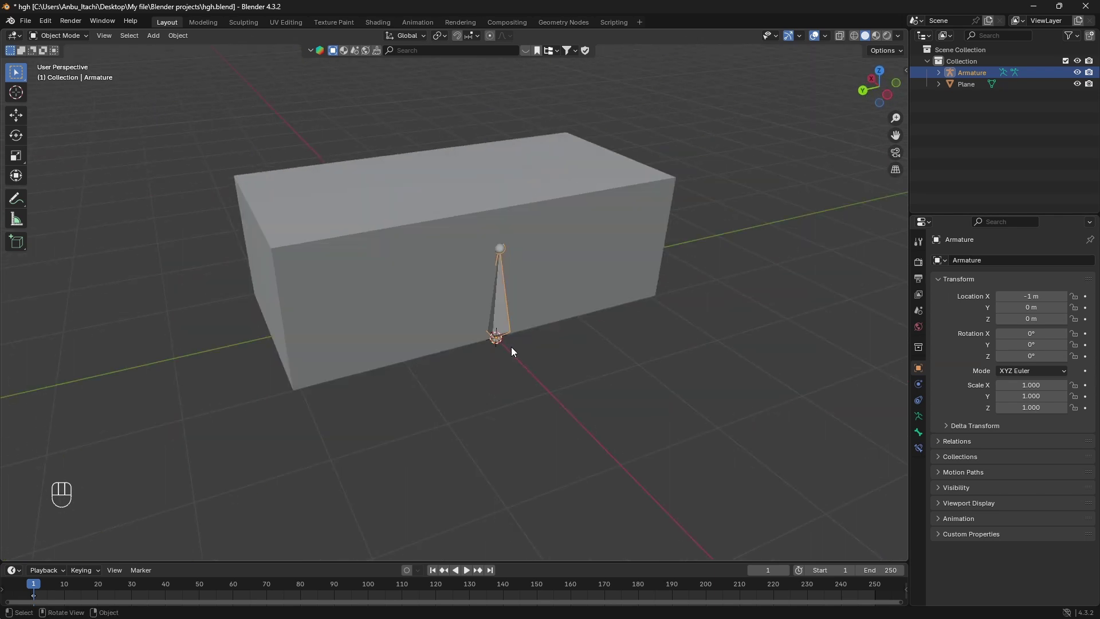
key("Tab")
key("Tab")
left_click(431, 248)
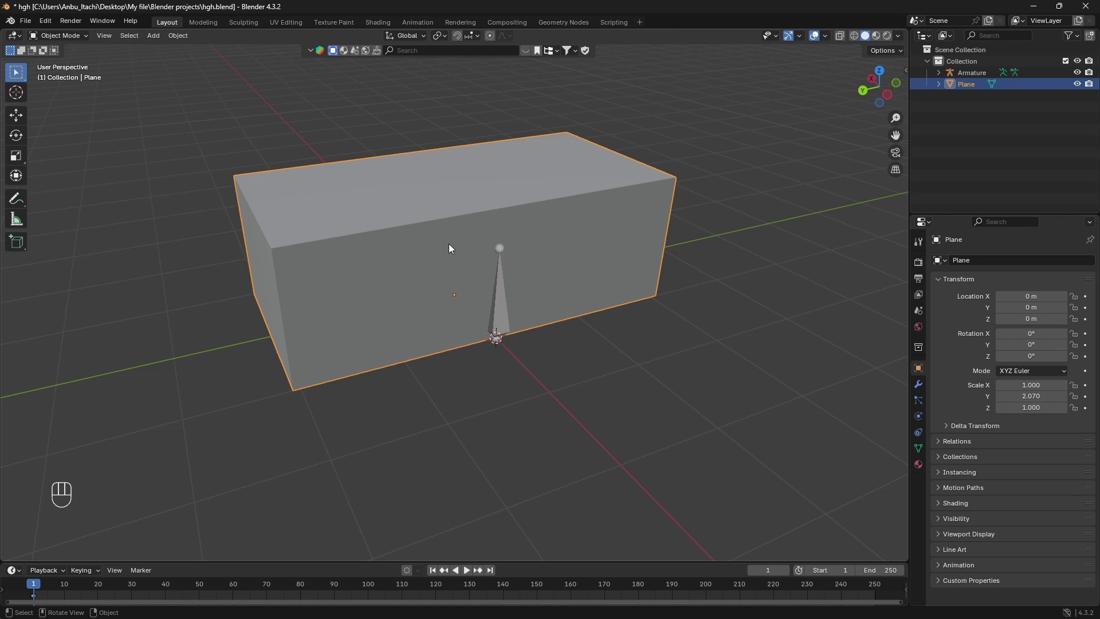
Step: Snap the 3D cursor to the box's top front edge in Edit Mode
key("Tab")
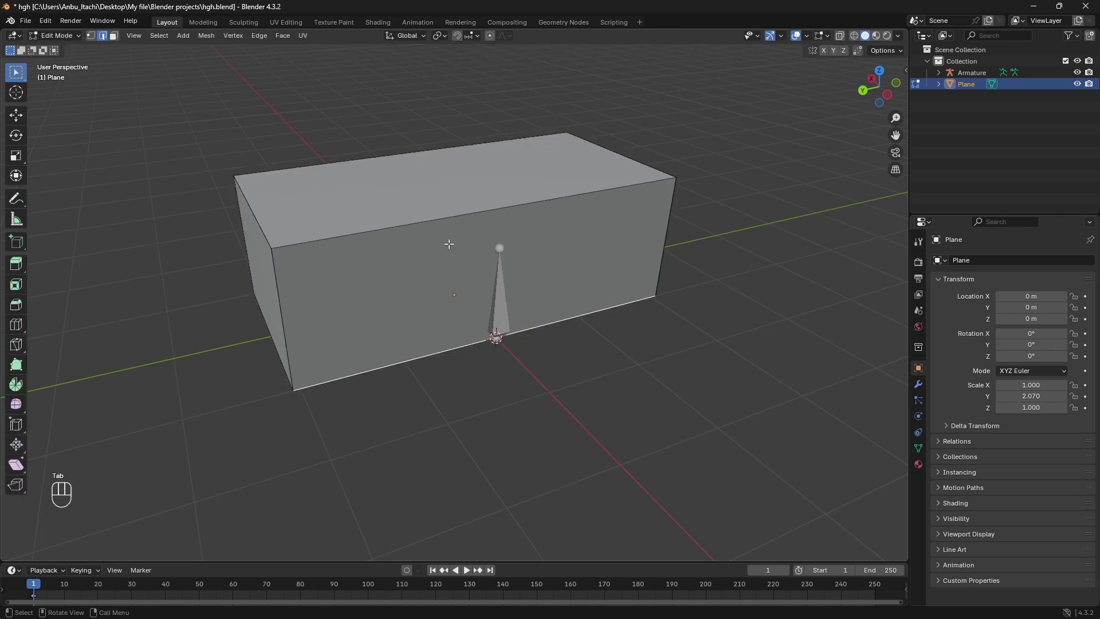
left_click(487, 210)
key("shift+s")
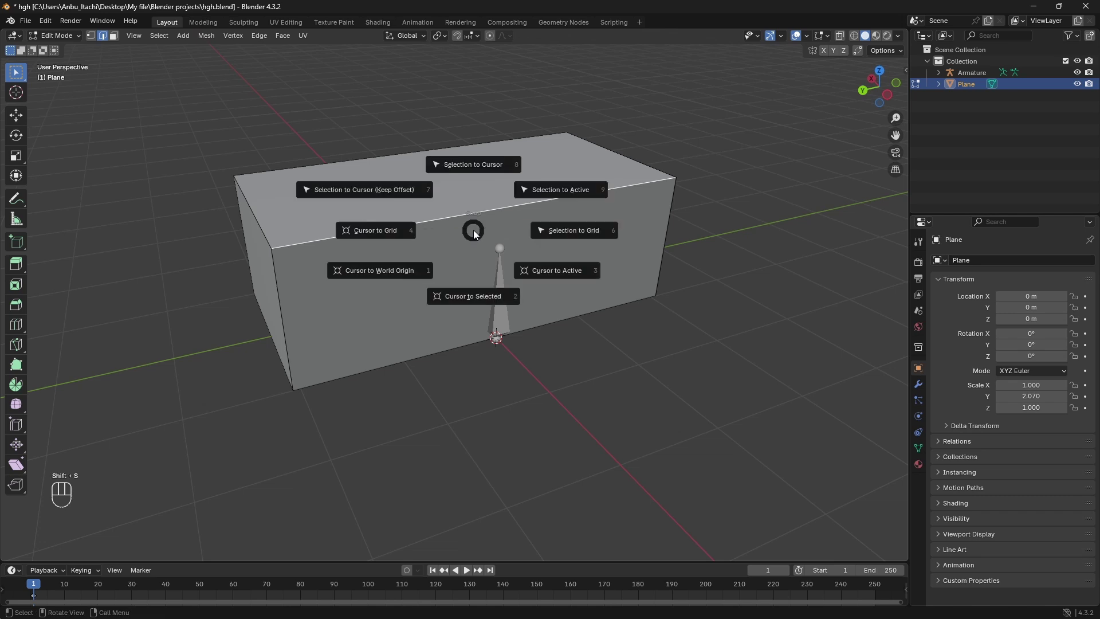
left_click(483, 295)
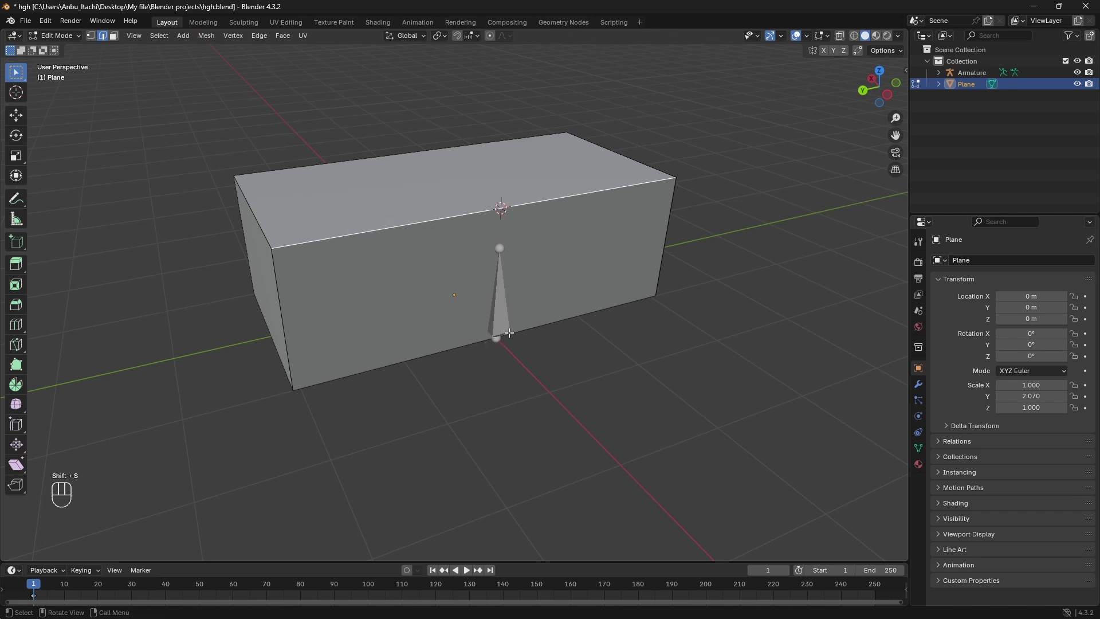
key("Tab")
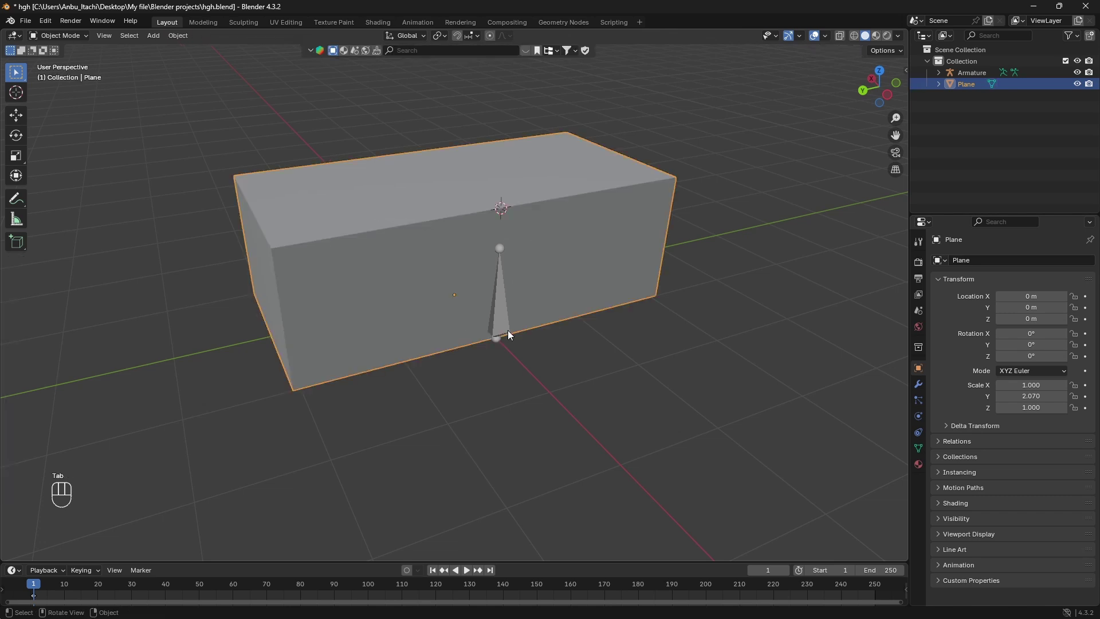
Step: Snap the armature bone's tip to the 3D cursor so it spans the box height
left_click(500, 319)
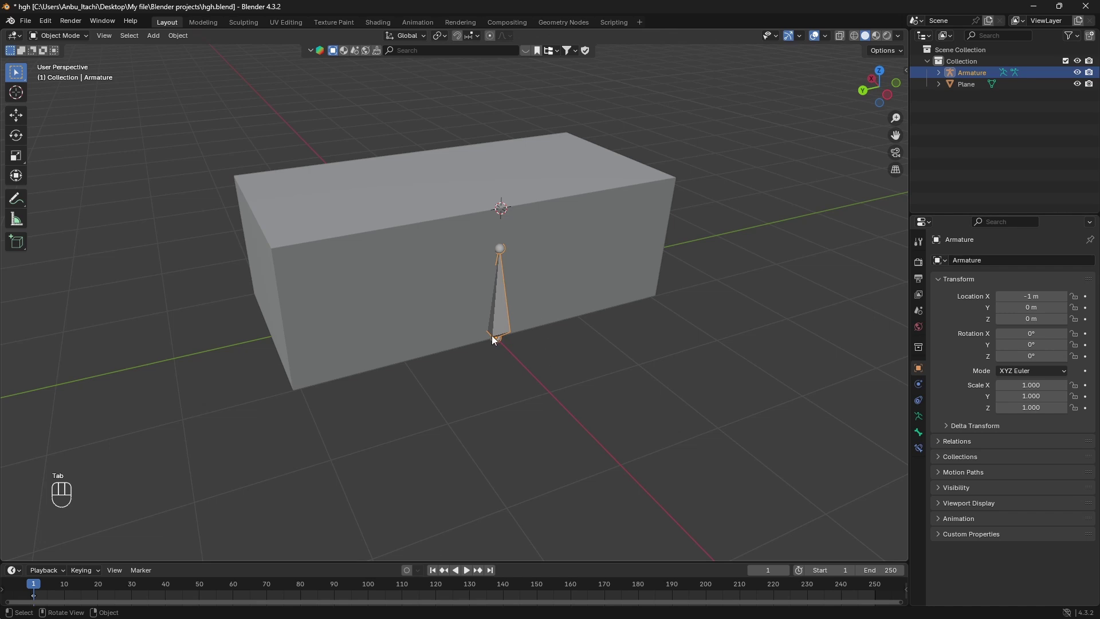
key("Tab")
left_click(501, 251)
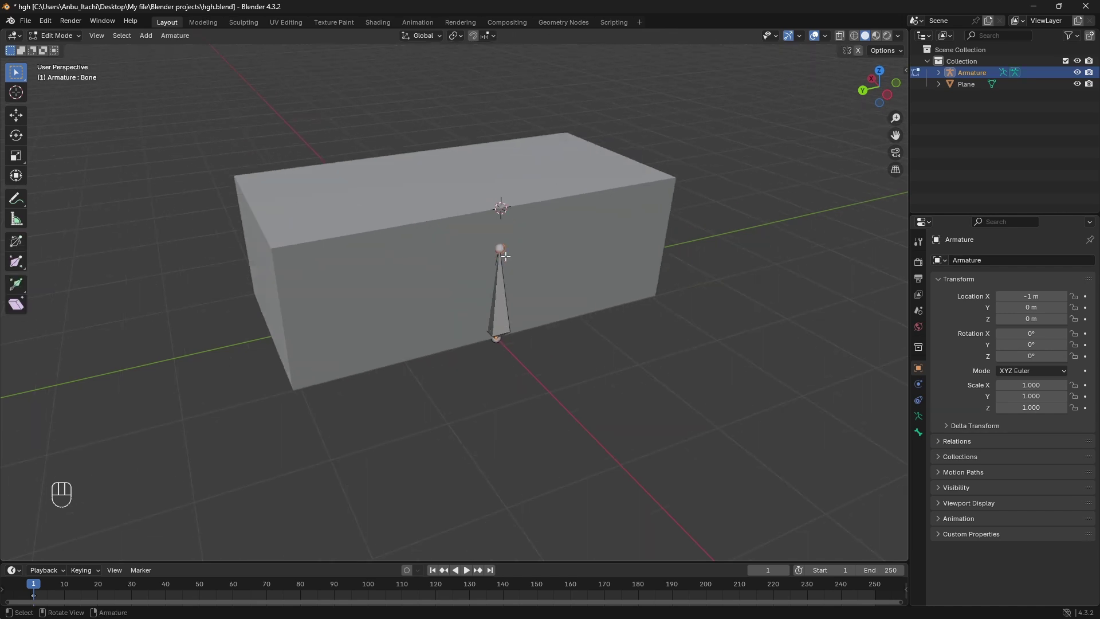
scroll(505, 256, "up", 1)
key("shift+s")
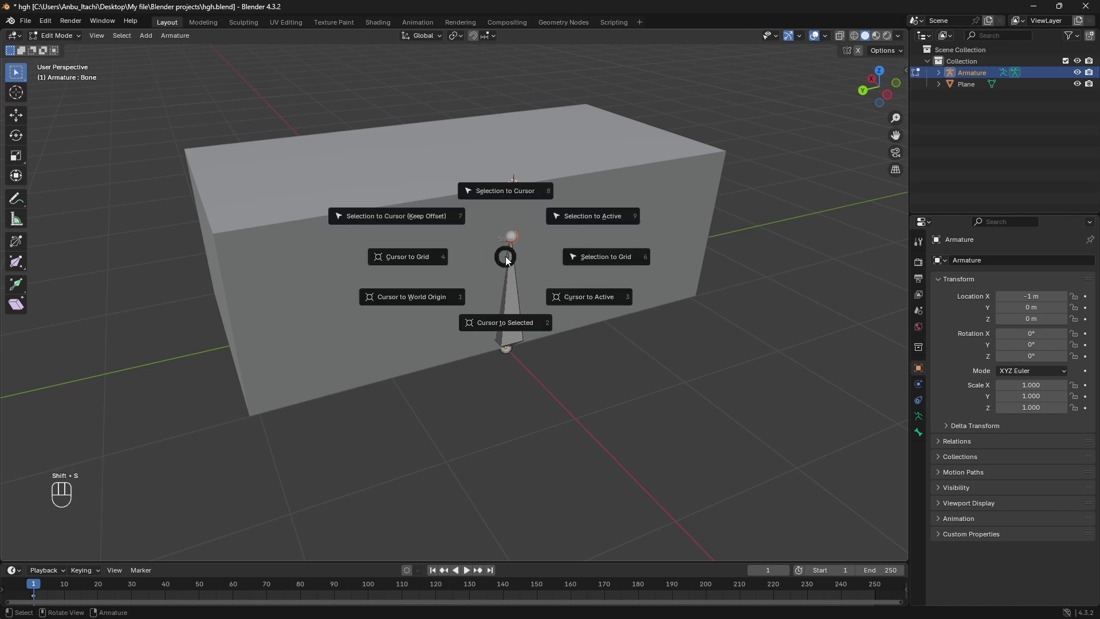
left_click(510, 190)
scroll(511, 245, "down", 3)
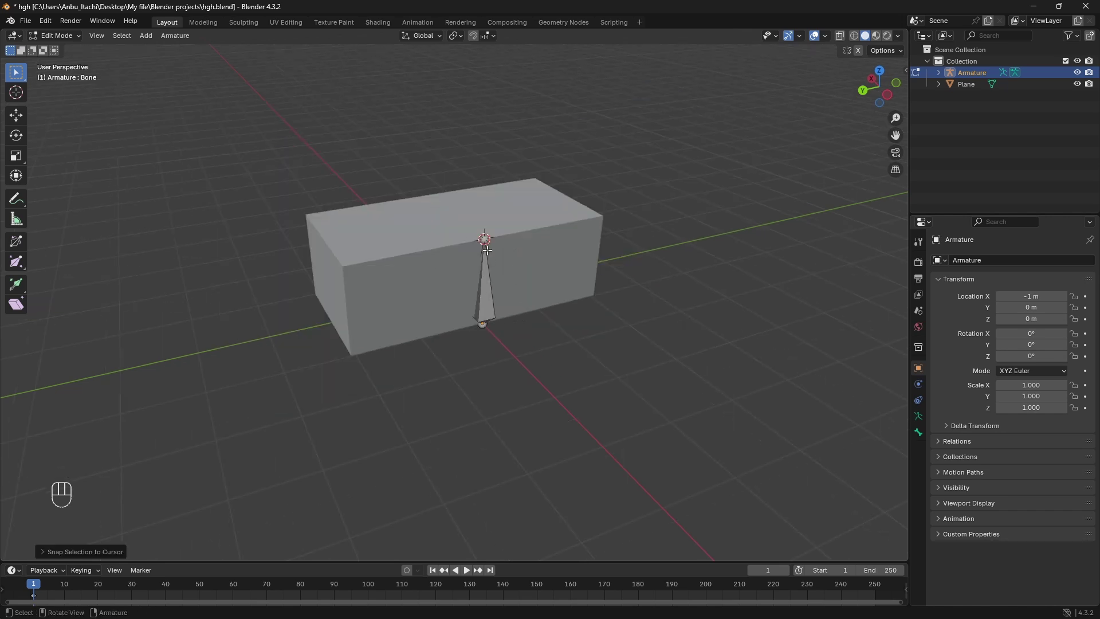
middle_click_drag(512, 245, 545, 256)
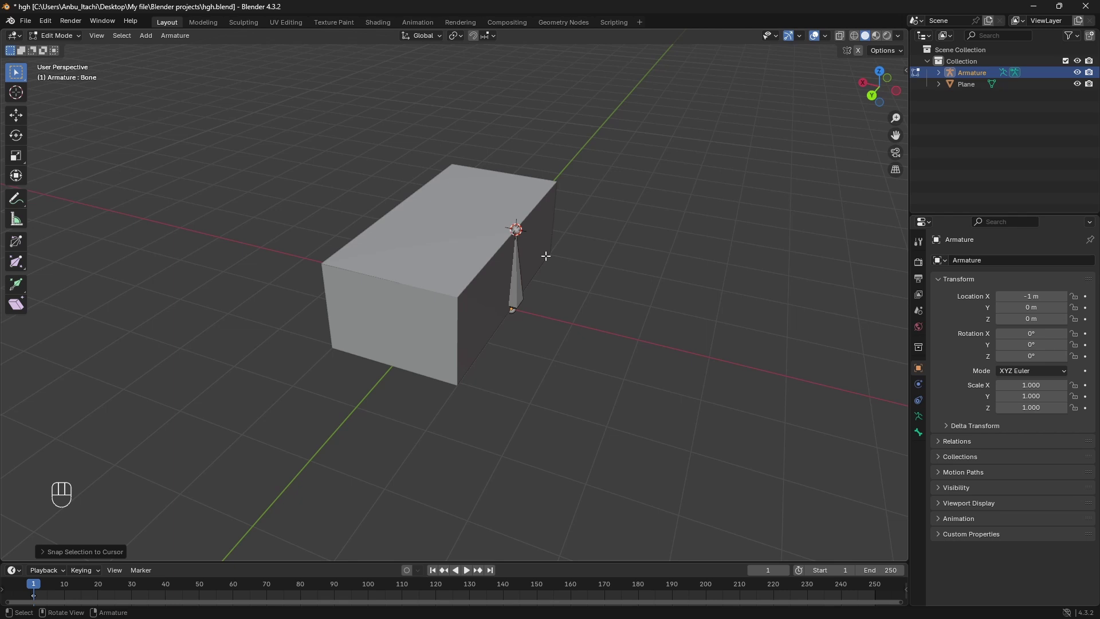
key("Tab")
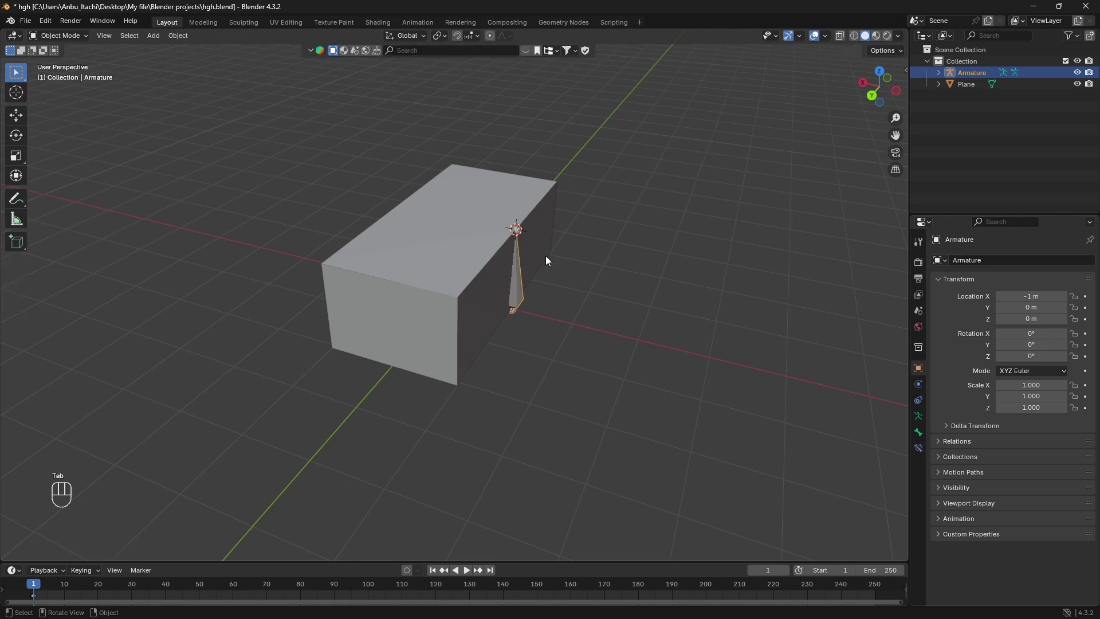
Step: Edit the box mesh, try moving an edge, then undo to restore the box shape
left_click(491, 263)
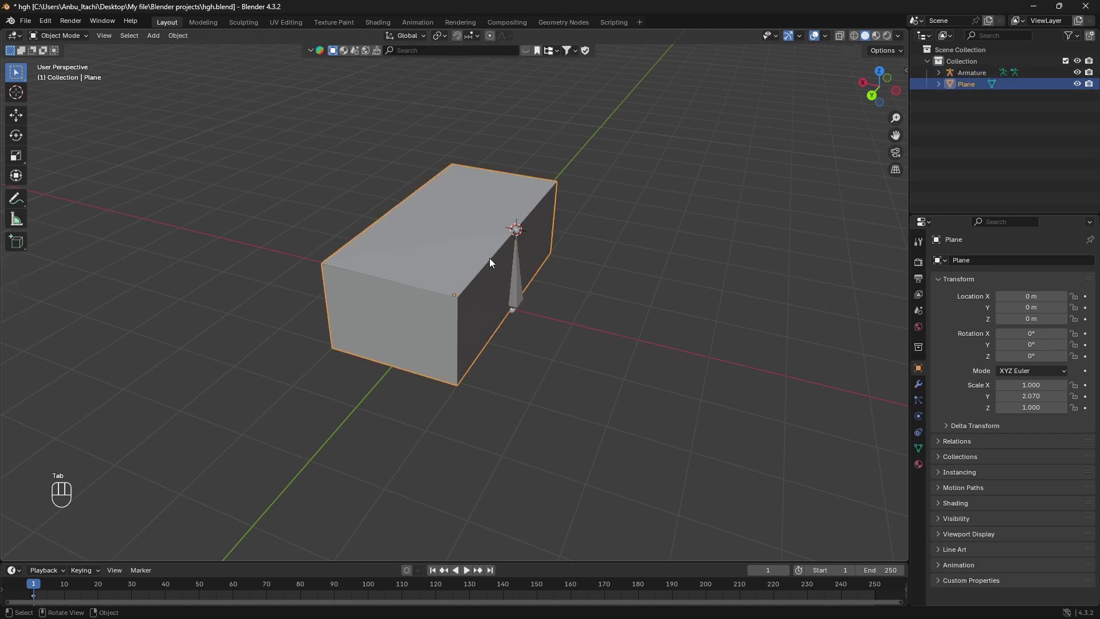
key("Tab")
middle_click_drag(490, 258, 422, 228)
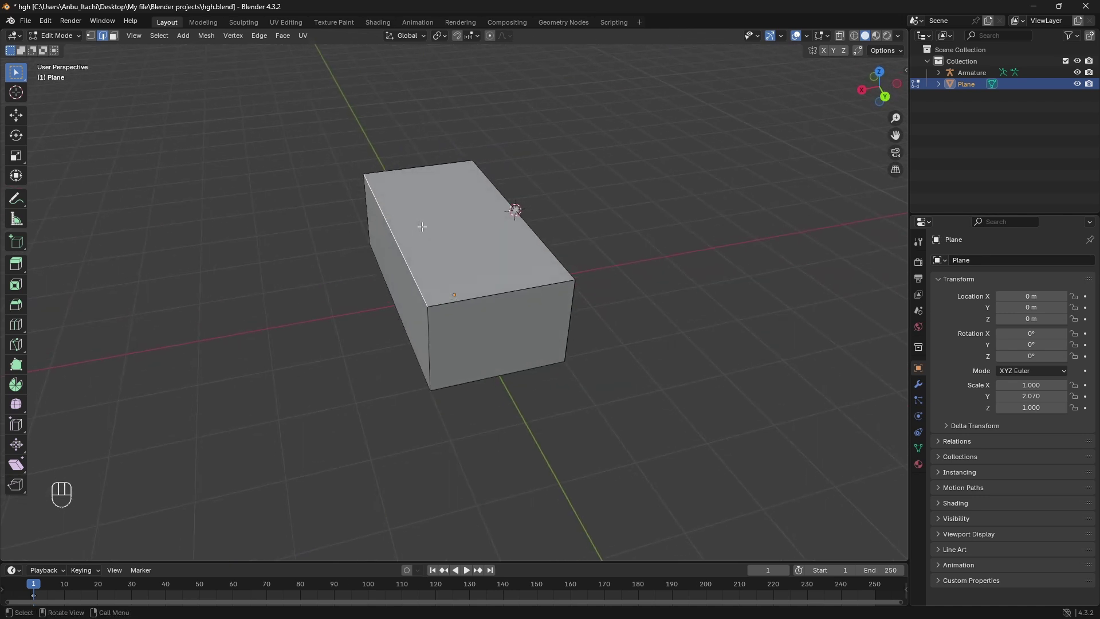
key("g")
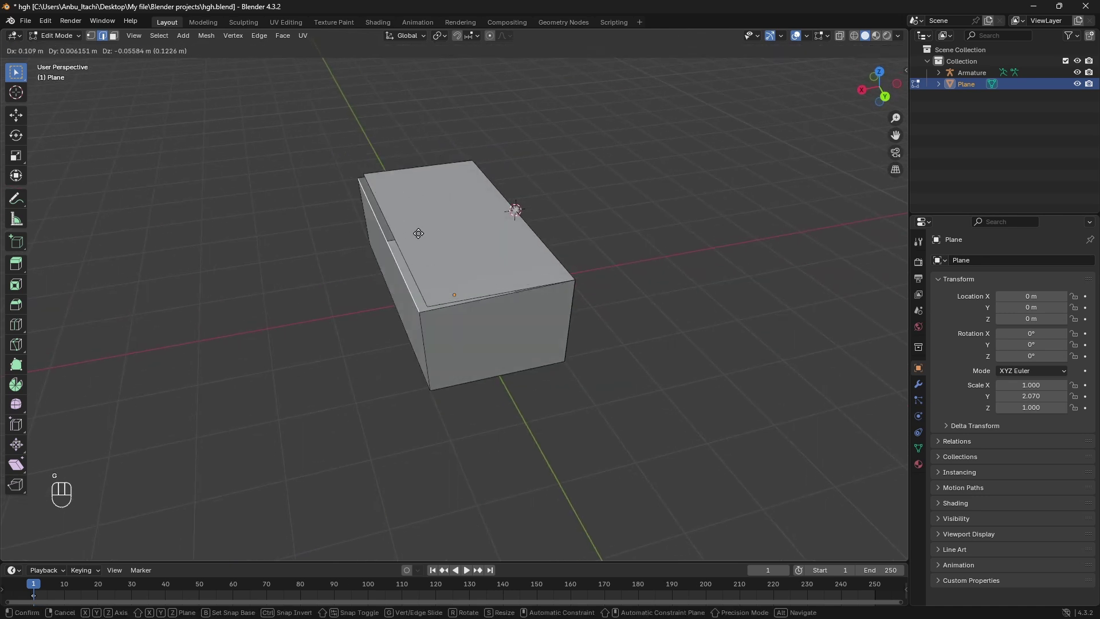
right_click(415, 238)
key("g")
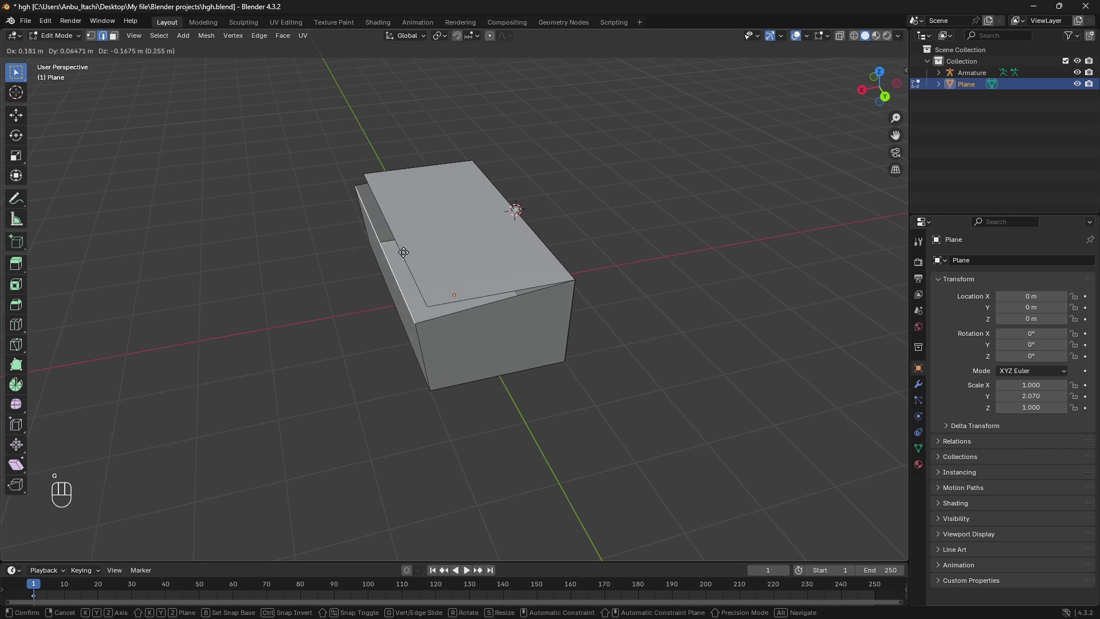
left_click(403, 252)
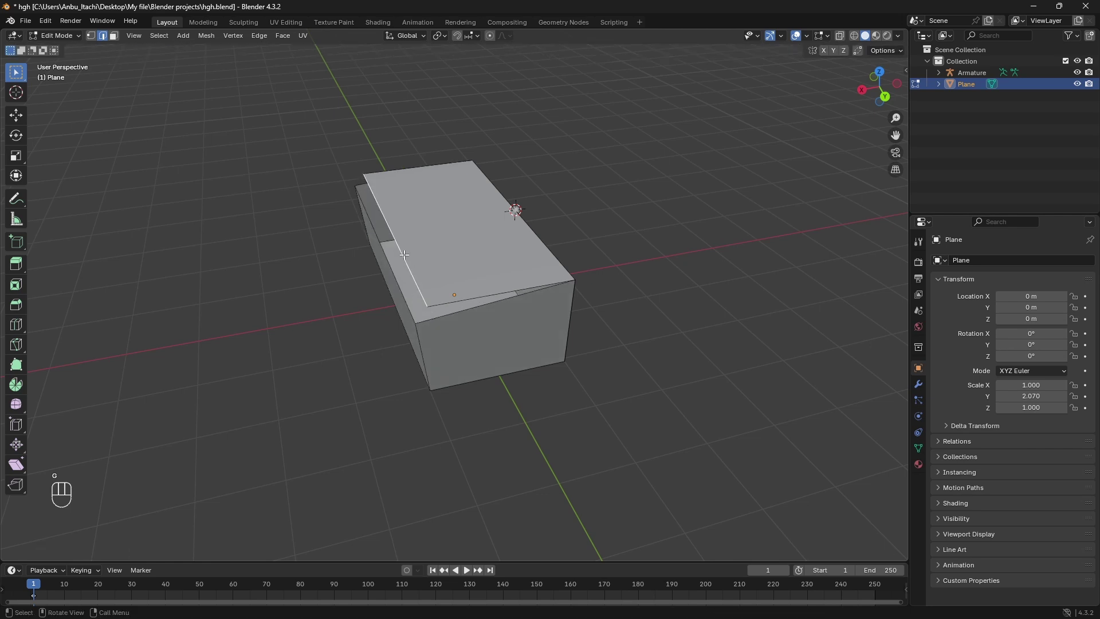
middle_click_drag(406, 257, 394, 251)
key("ctrl+z")
key("ctrl+z")
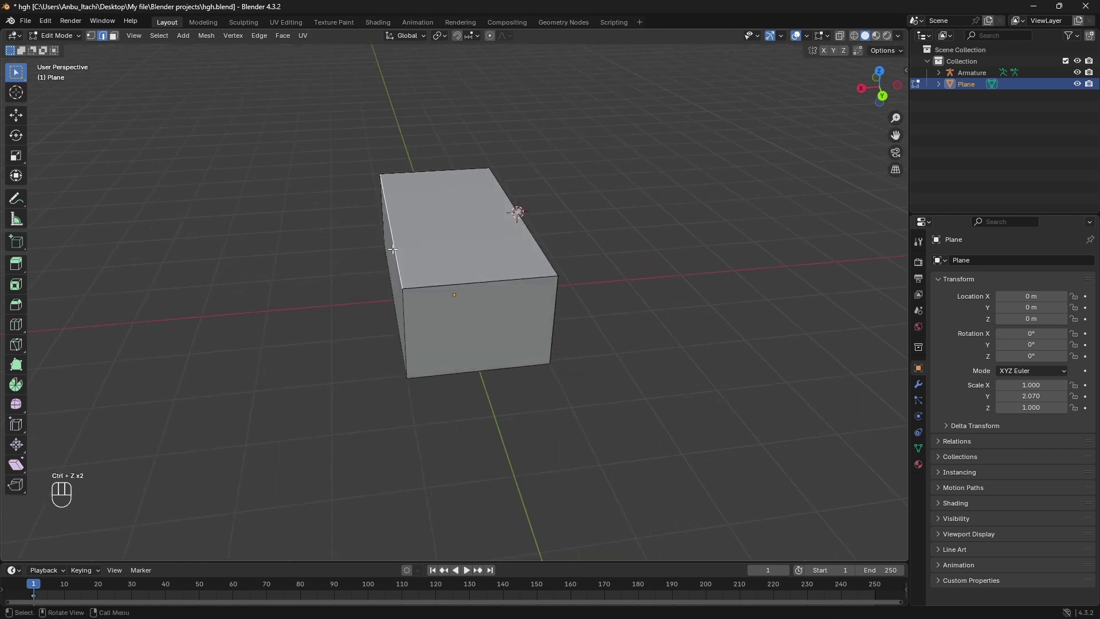
left_click(394, 241)
left_click(394, 240)
scroll(393, 240, "up", 2)
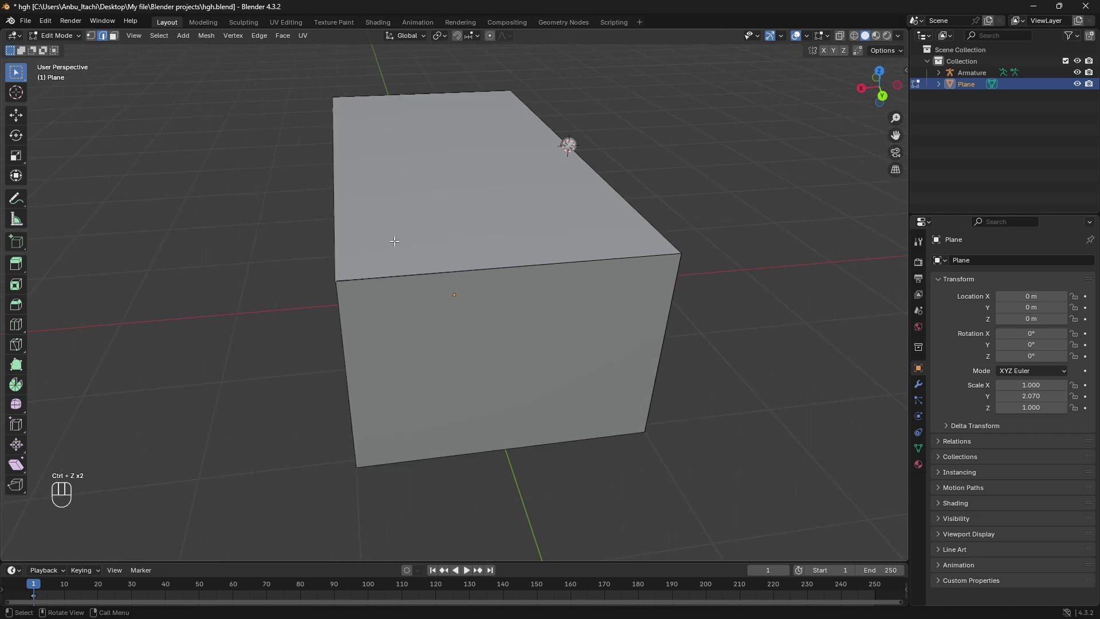
Step: Snap the 3D cursor to the box's upper left edge and select the armature
left_click(333, 196)
key("g")
right_click(377, 184)
key("shift+s")
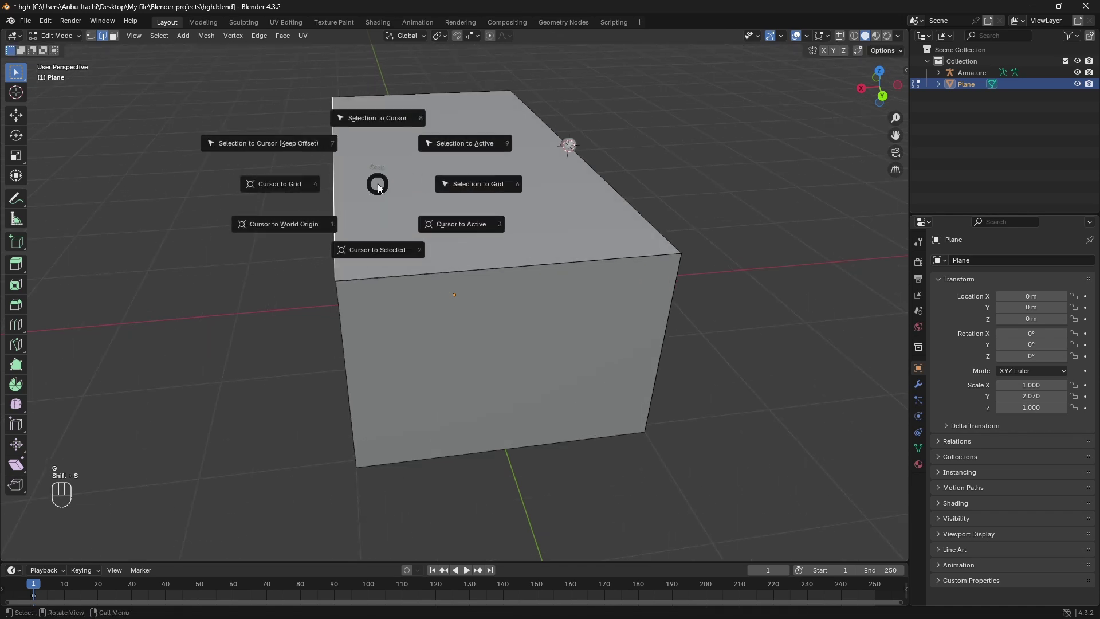
left_click(382, 261)
key("Tab")
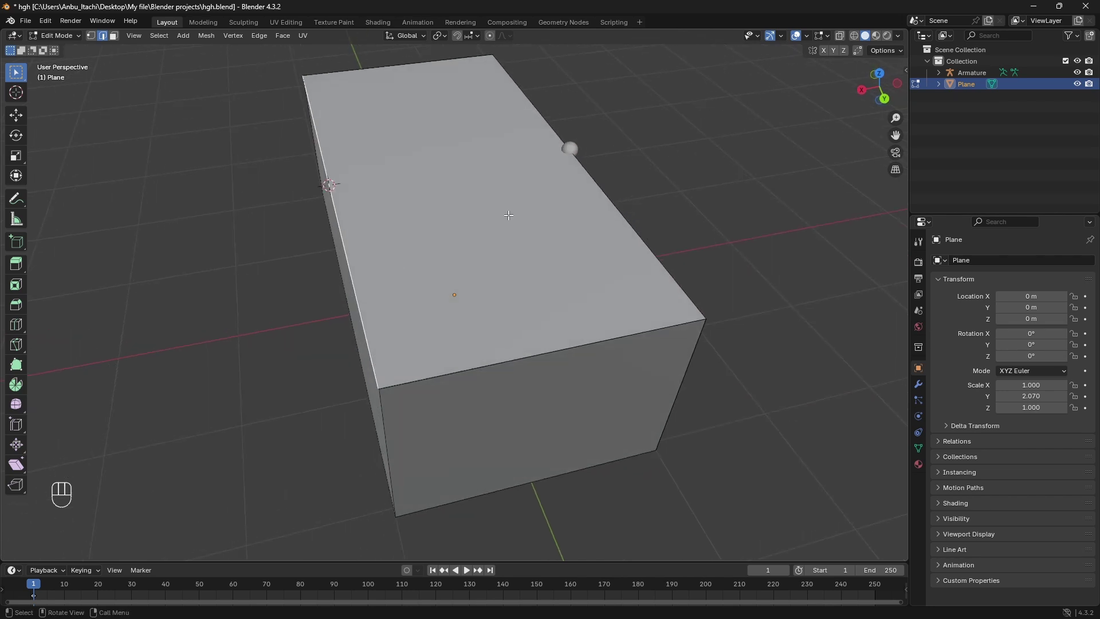
left_click(570, 147)
middle_click_drag(599, 212, 549, 202)
Step: Extrude Bone.001 along X from the first bone's tip and snap its end to the 3D cursor
key("Tab")
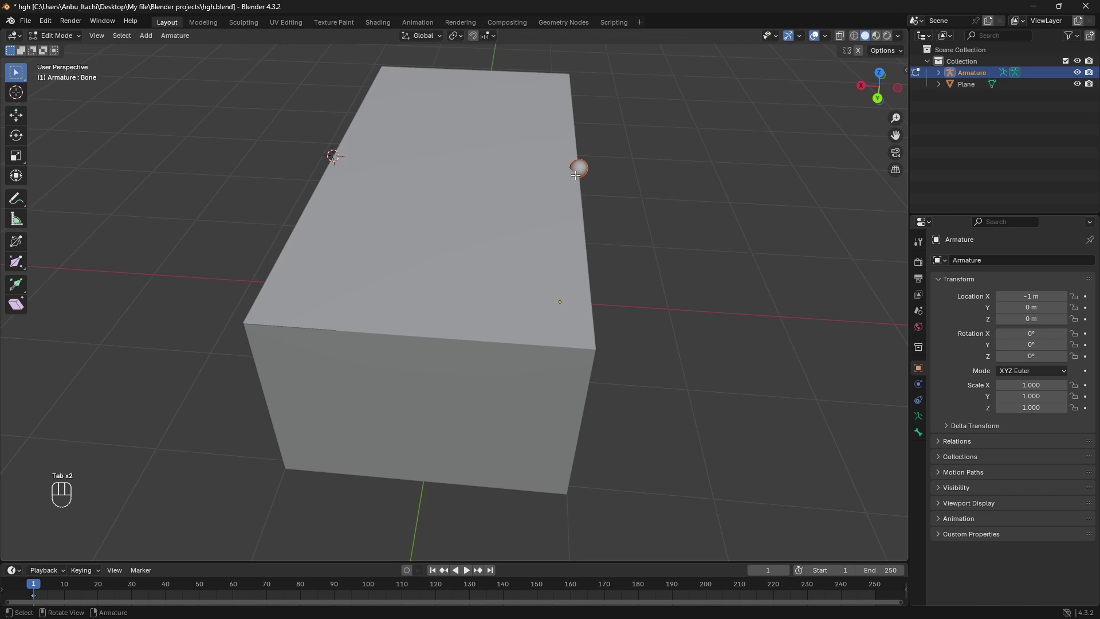
middle_click_drag(579, 166, 592, 196)
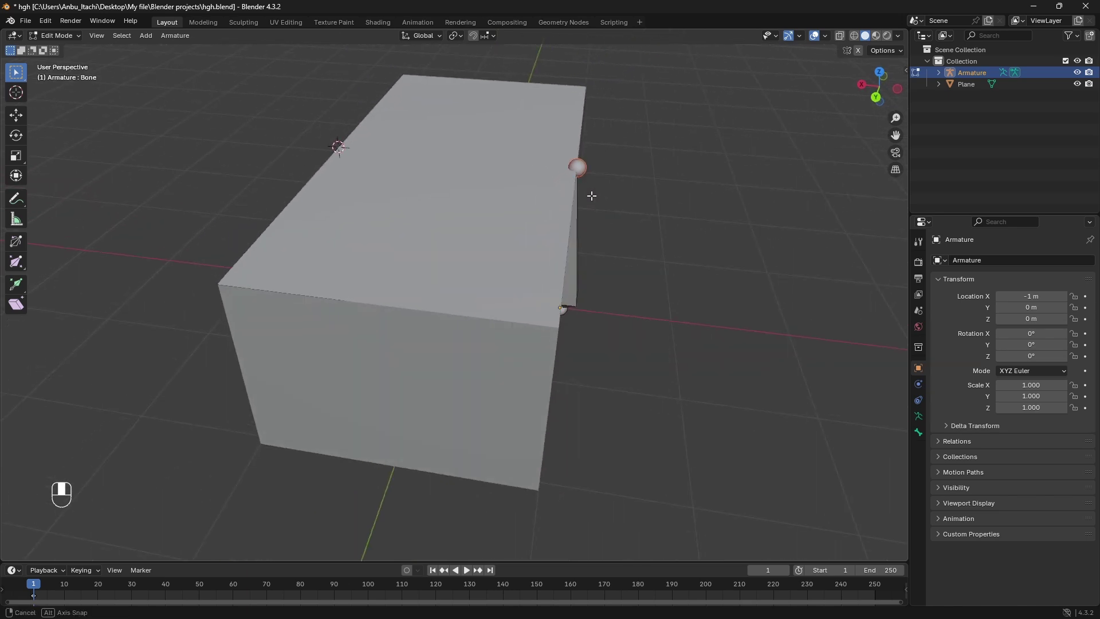
key("e")
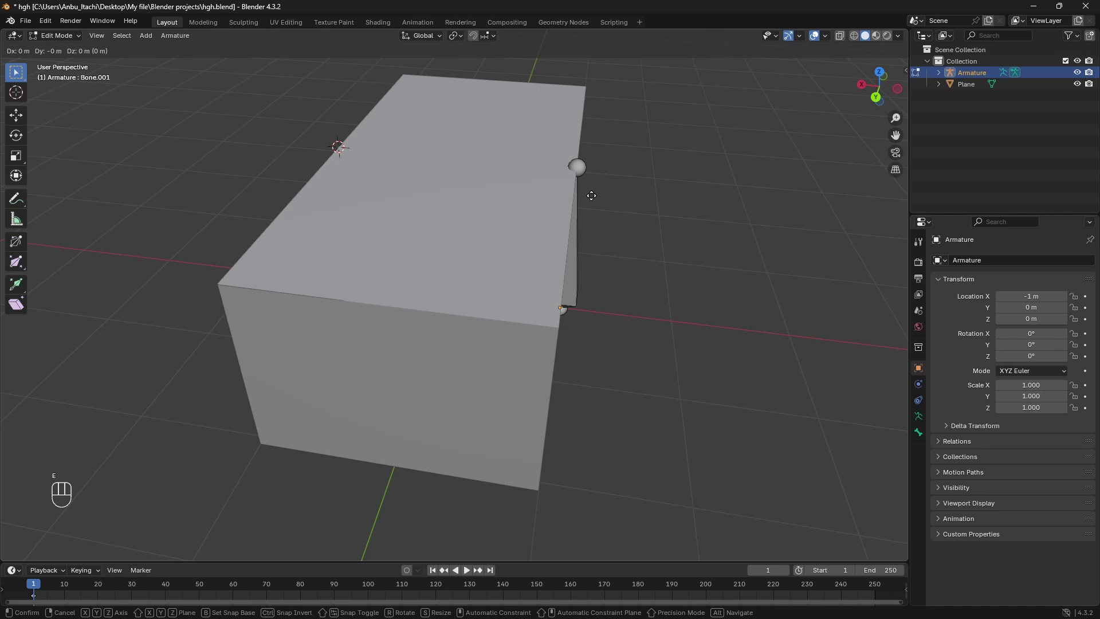
key("x")
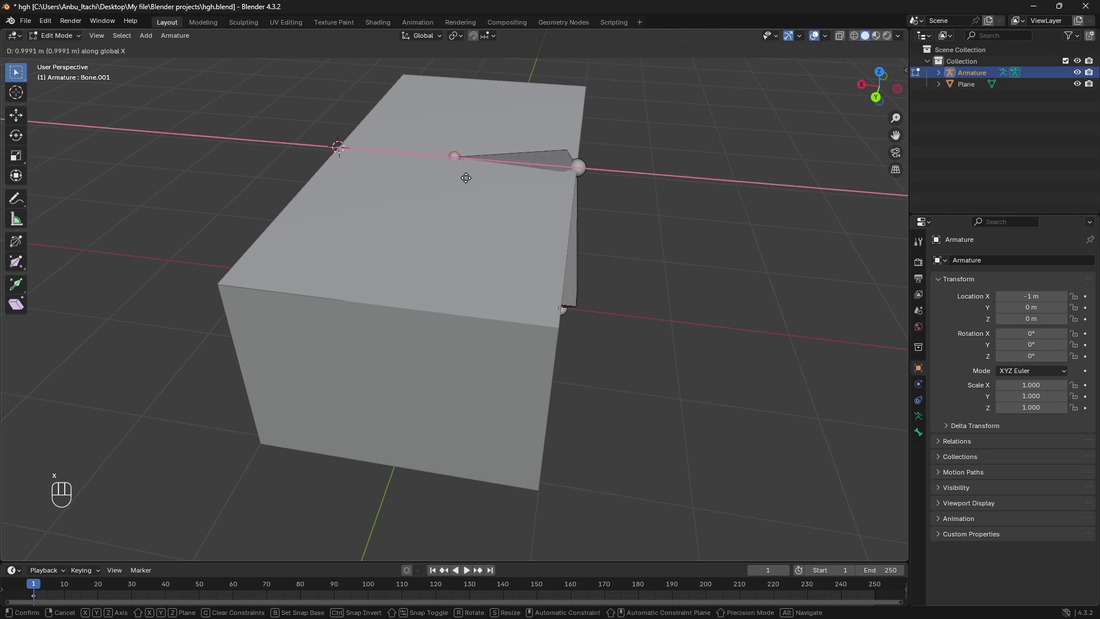
left_click(372, 168)
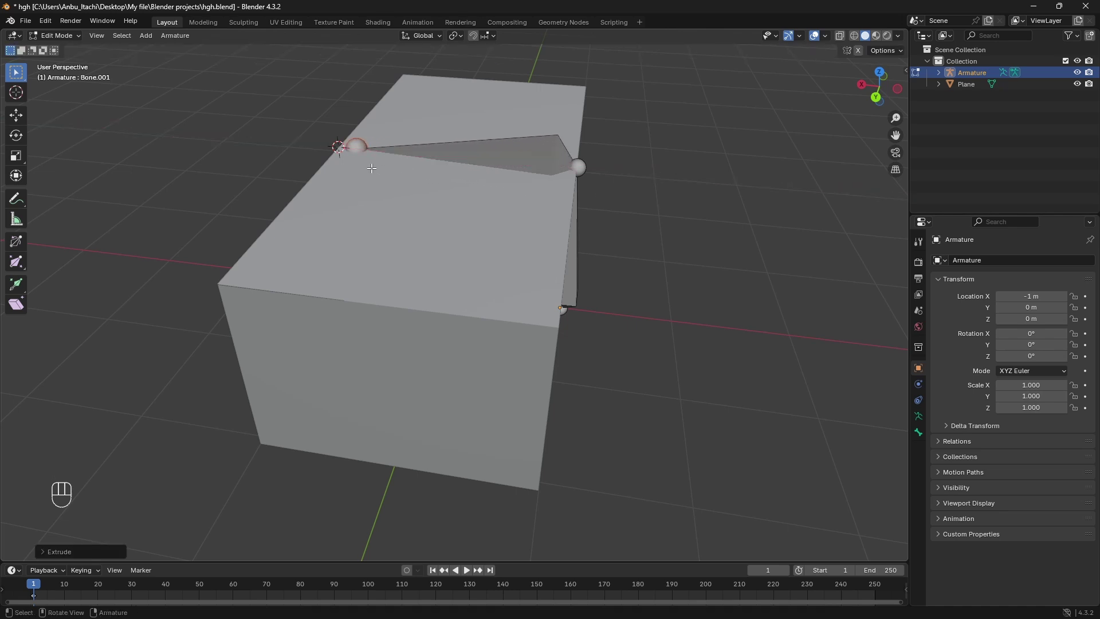
middle_click_drag(372, 168, 401, 170)
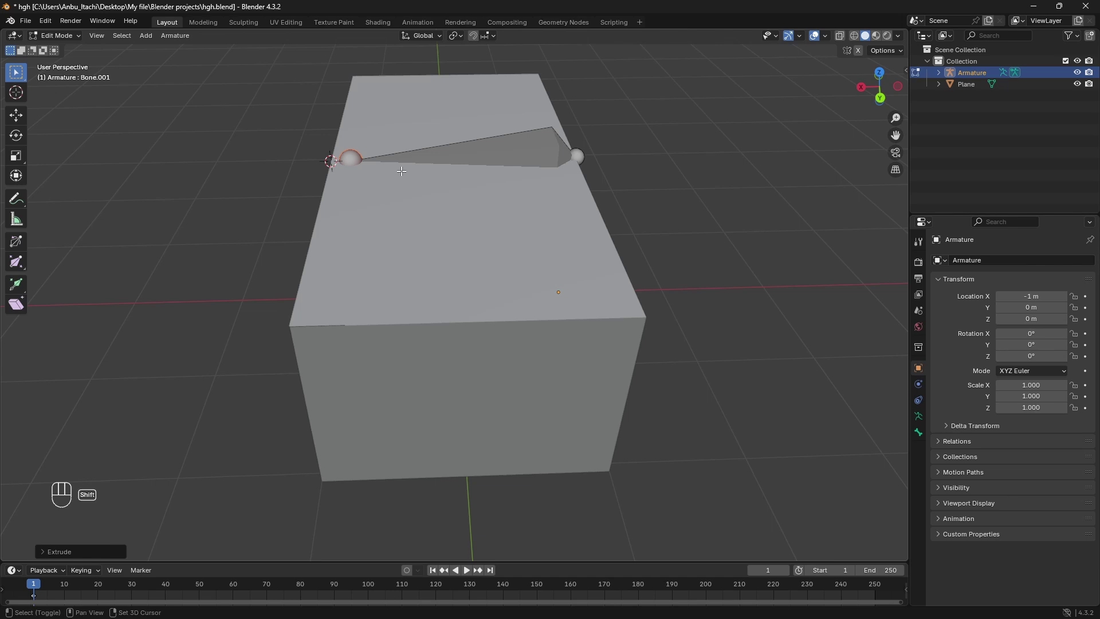
key("shift+s")
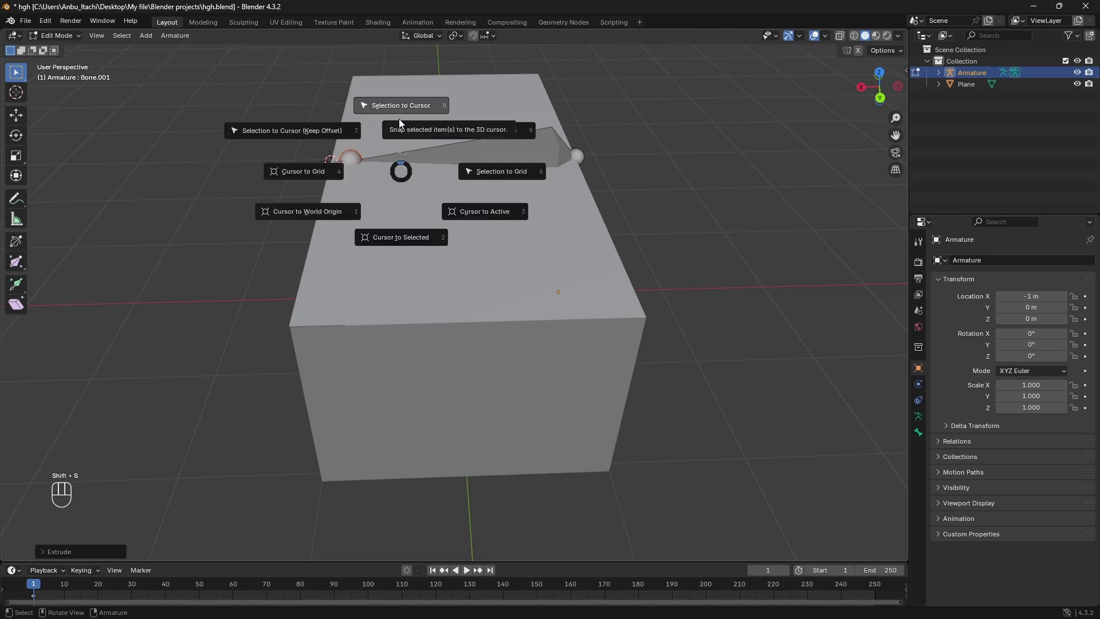
left_click(399, 119)
middle_click_drag(400, 118, 374, 202)
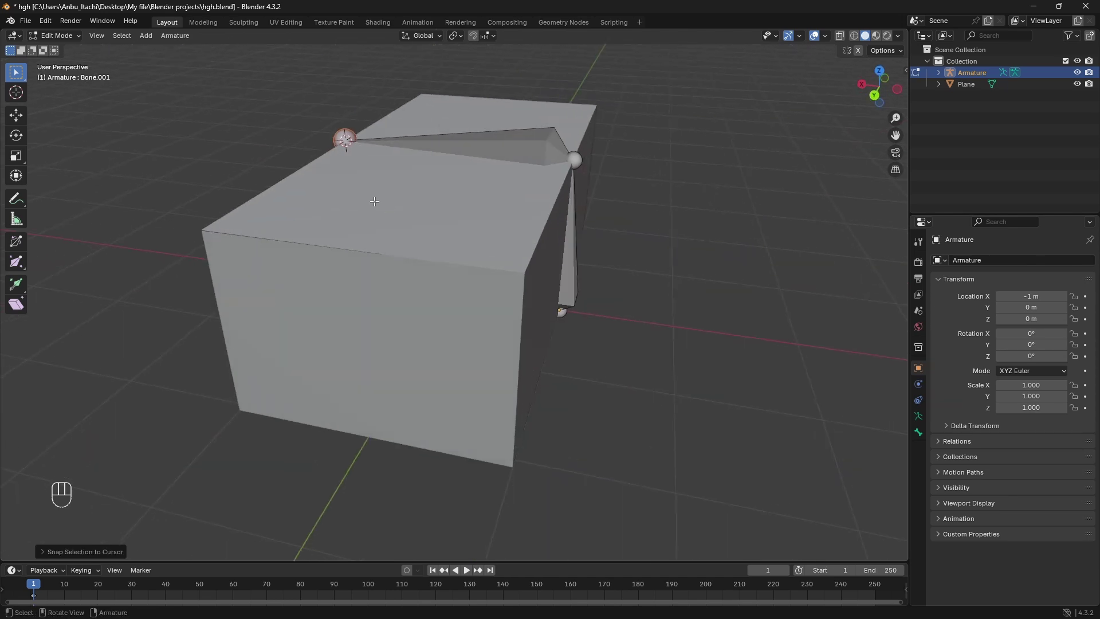
middle_click_drag(492, 196, 488, 194)
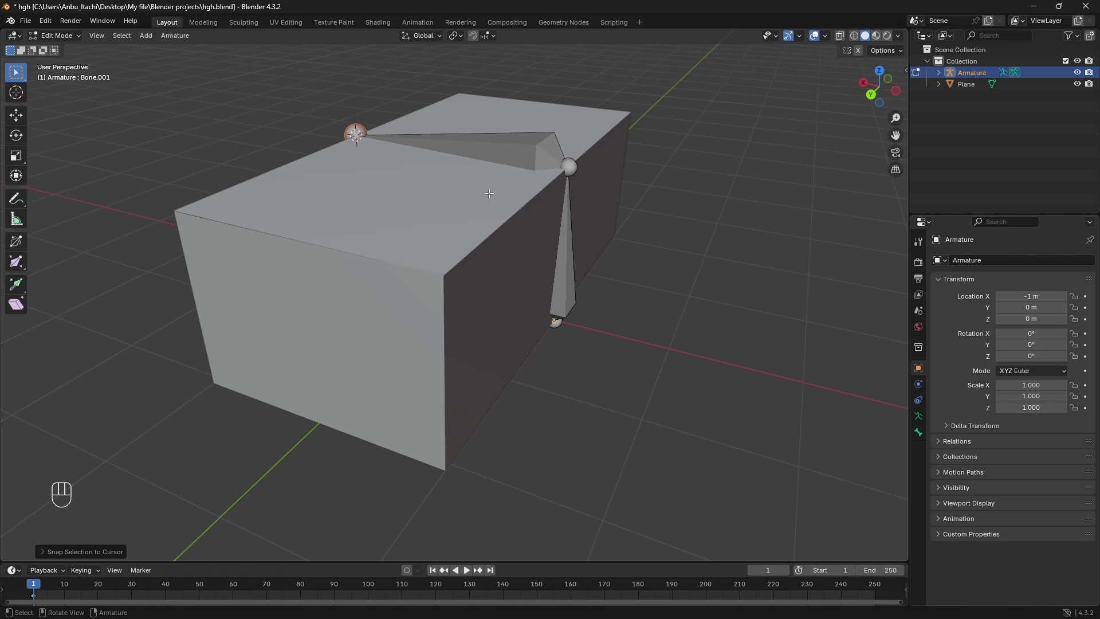
key("Tab")
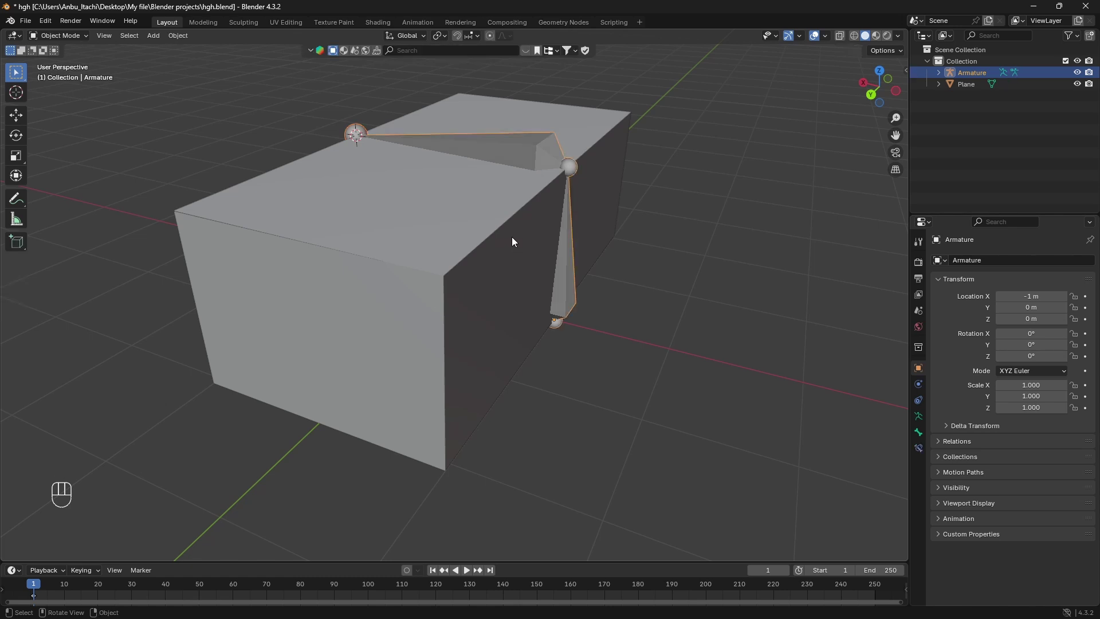
Step: Switch the armature to Pose Mode and trial-rotate the vertical corner bone
key("shift+Tab")
key("shift+Tab")
key("ctrl+Tab")
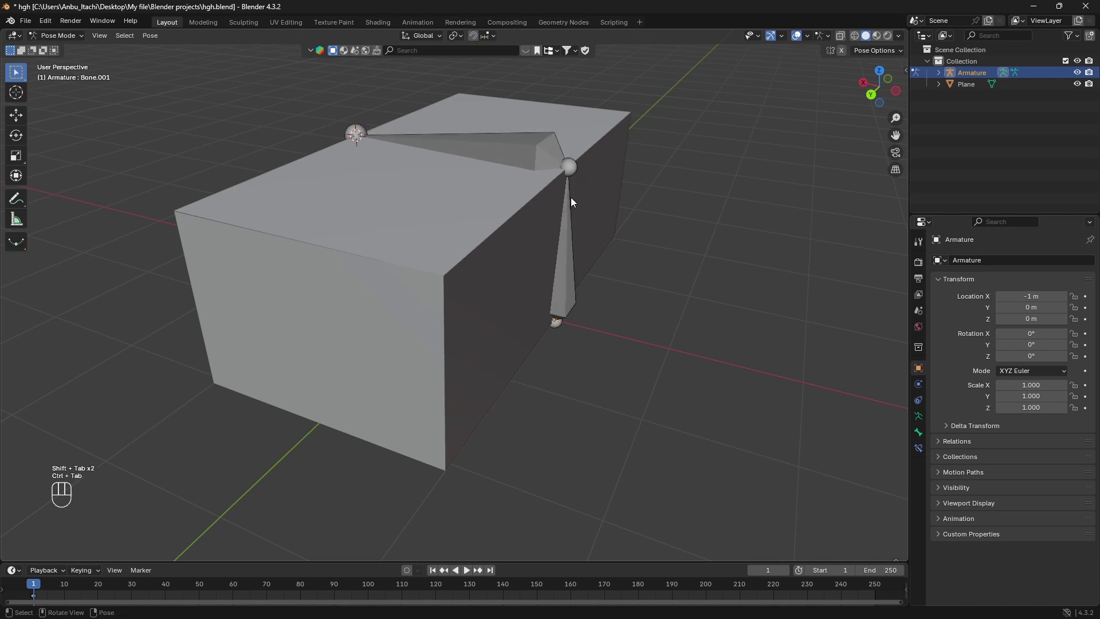
left_click(58, 35)
left_click(50, 75)
left_click(584, 258)
scroll(669, 314, "down", 3)
key("r")
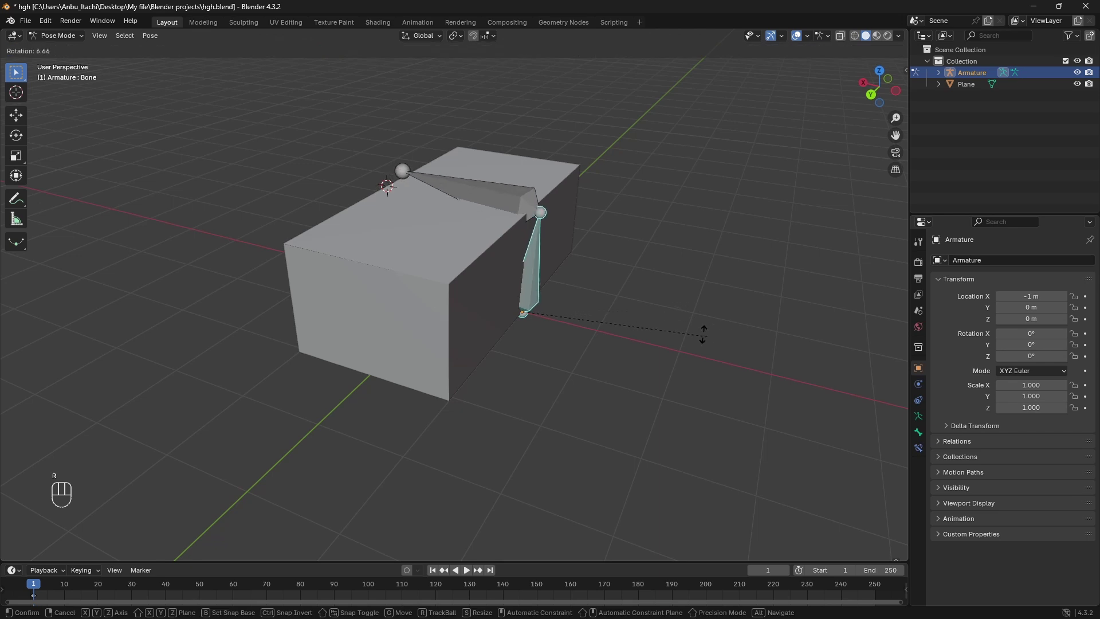
left_click(587, 360)
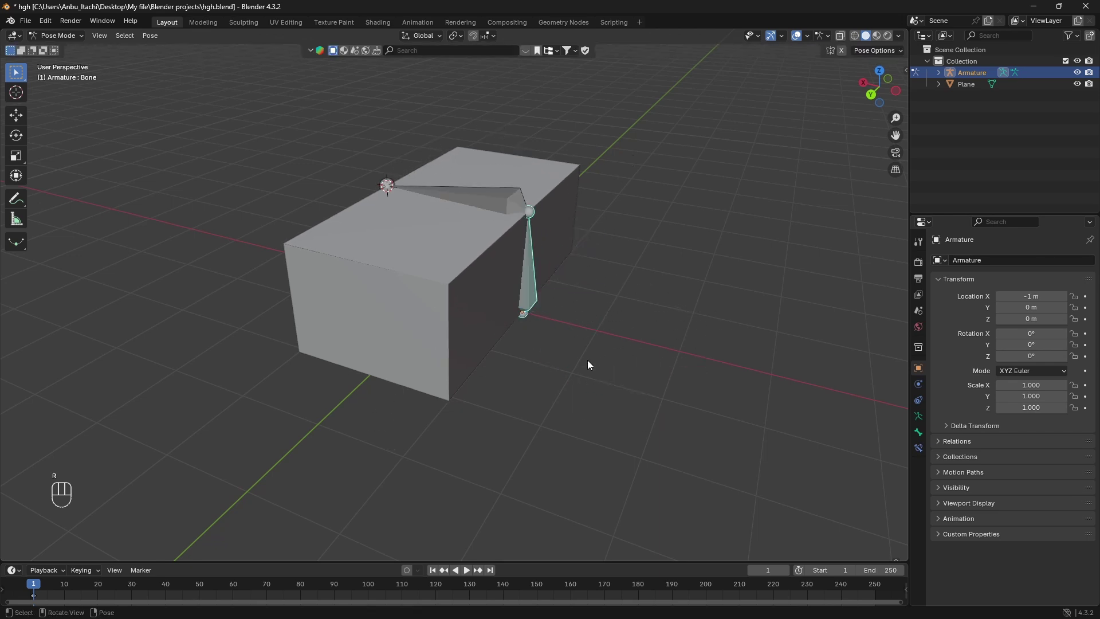
middle_click_drag(587, 360, 555, 353)
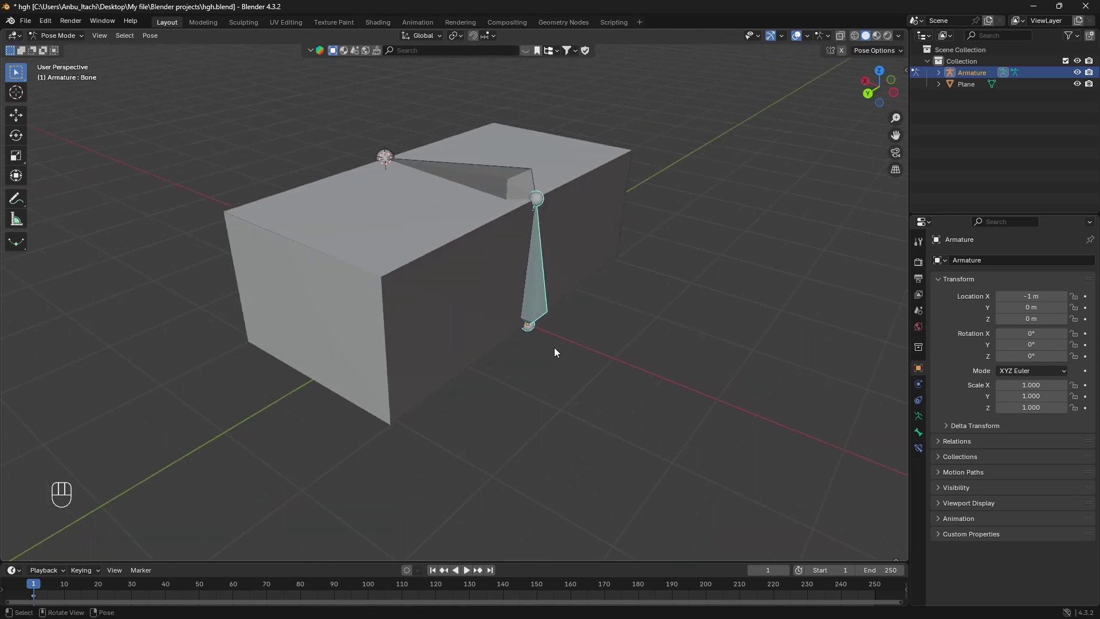
Step: Add a Copy Rotation constraint targeting Armature to the vertical bone, then delete it
middle_click_drag(655, 294, 551, 293)
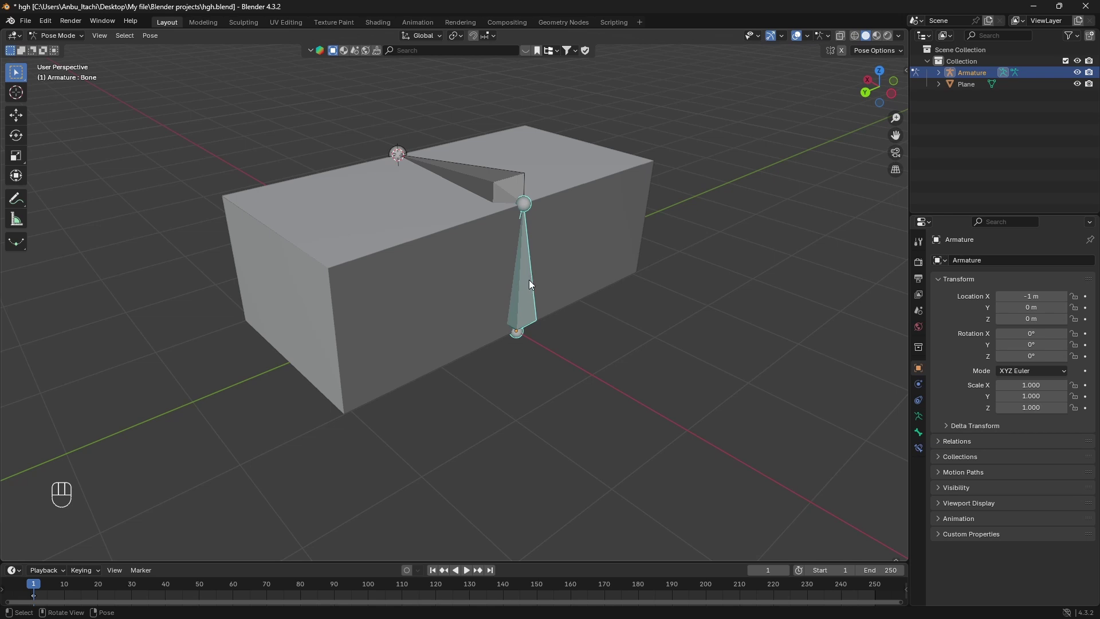
left_click(919, 449)
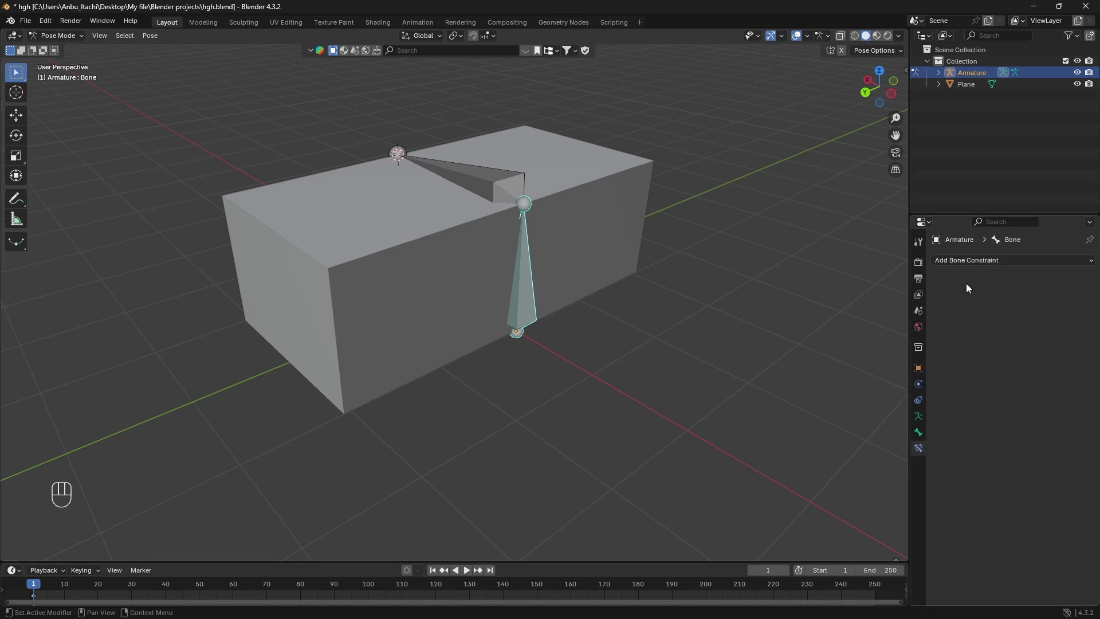
left_click(977, 261)
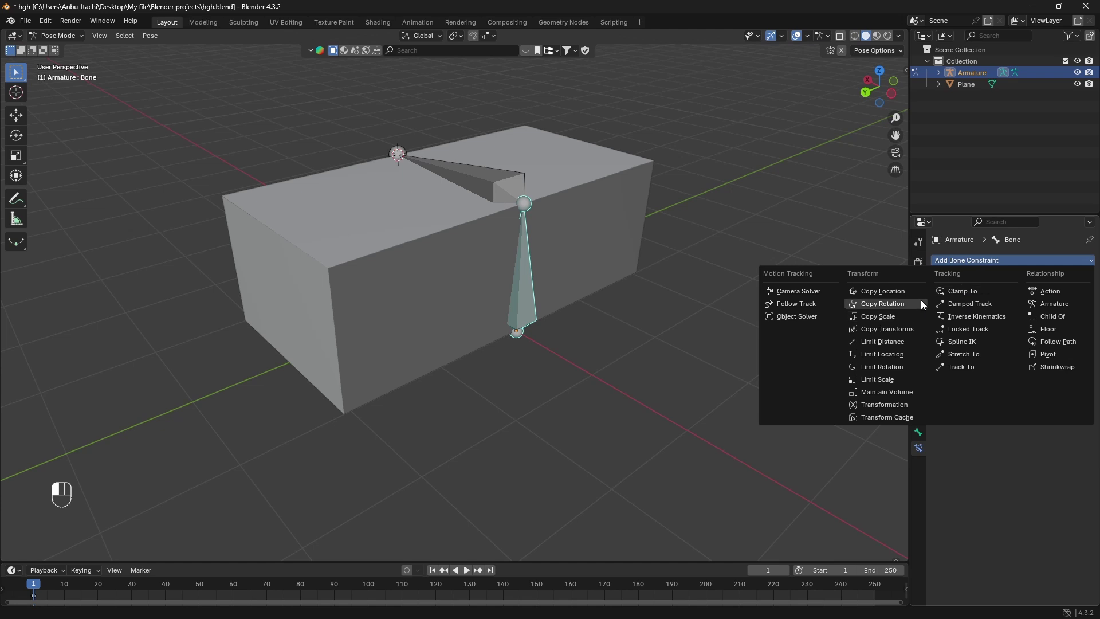
left_click(900, 302)
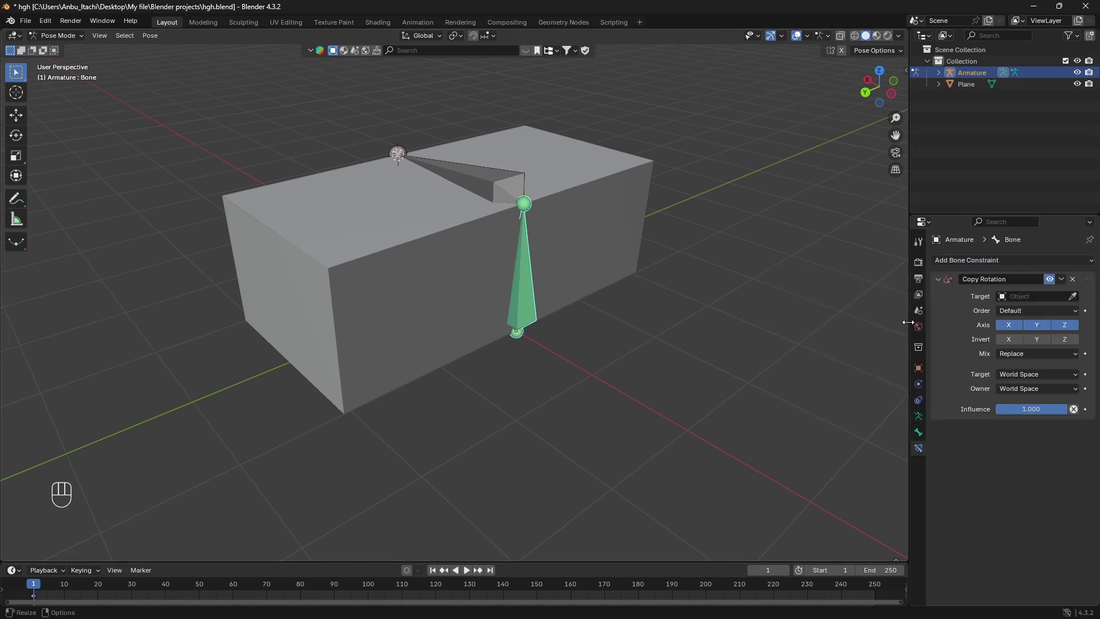
left_click(1029, 296)
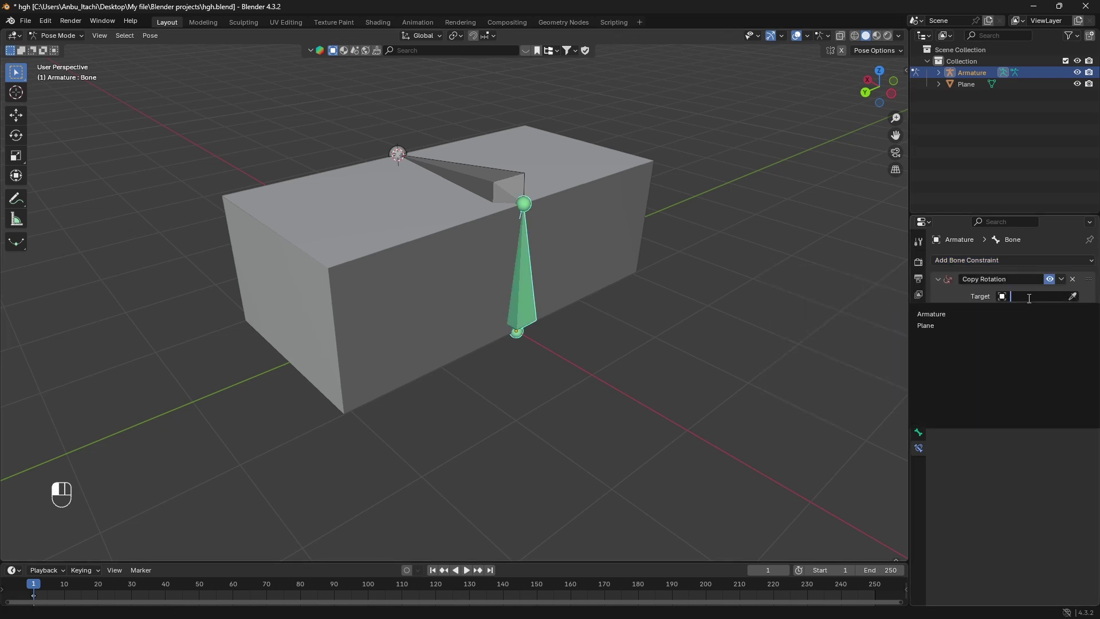
left_click(964, 315)
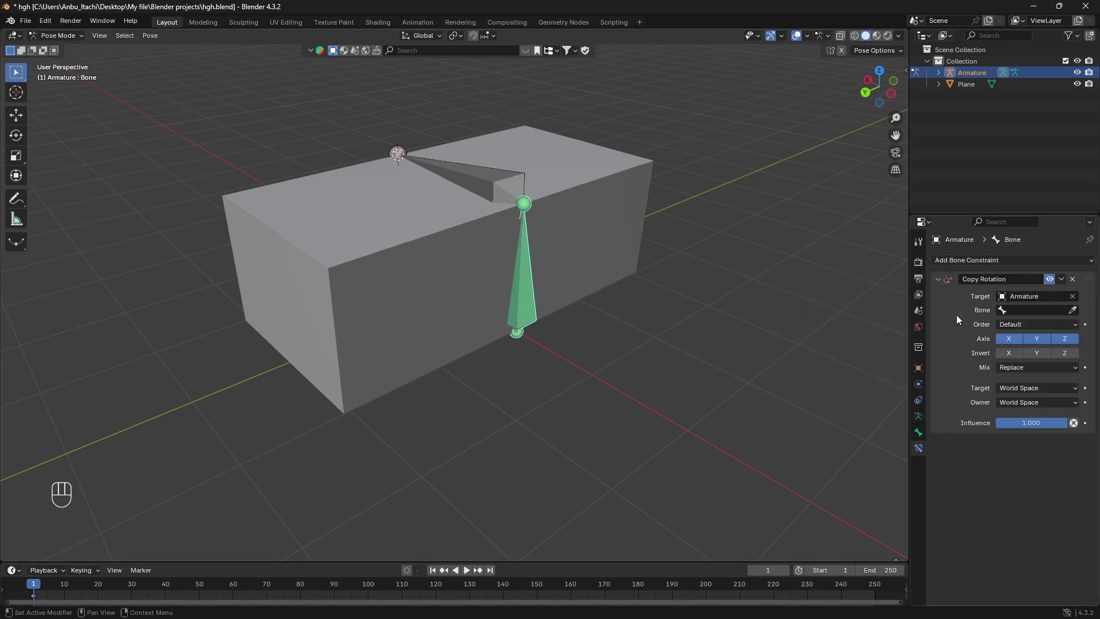
left_click(1053, 310)
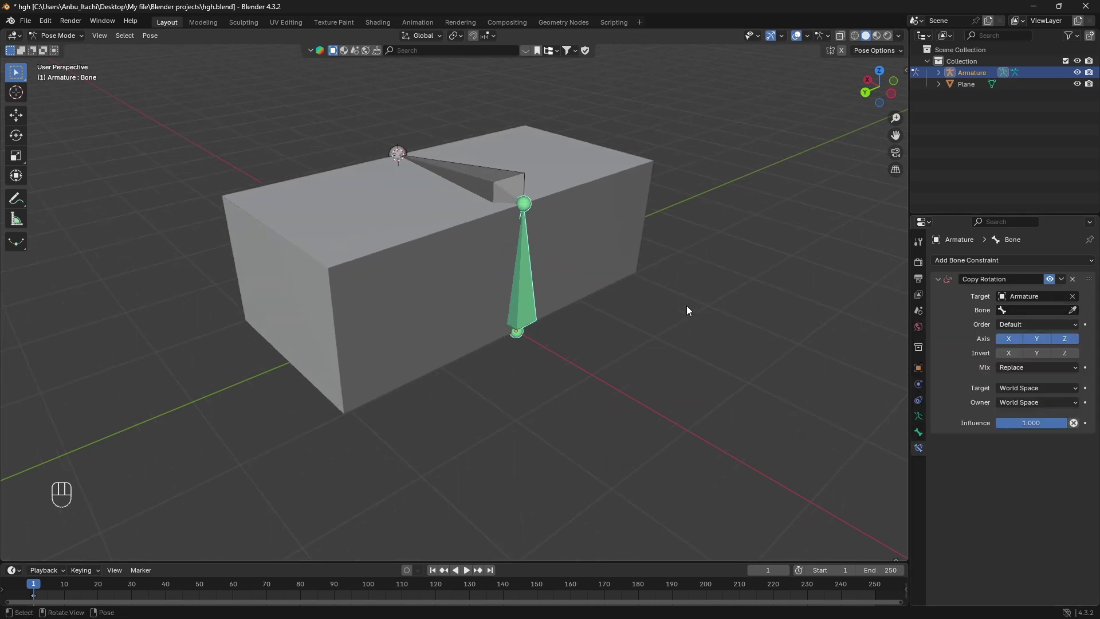
left_click(1072, 279)
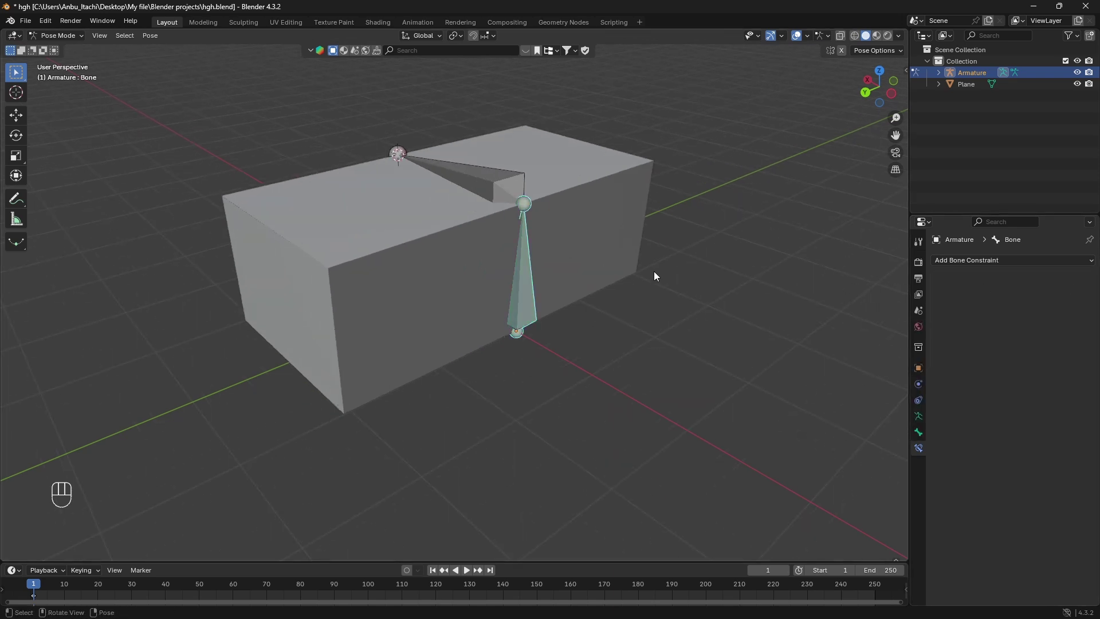
Step: Enable Names under the armature's Viewport Display so bone labels show in the viewport
left_click(919, 399)
left_click(921, 382)
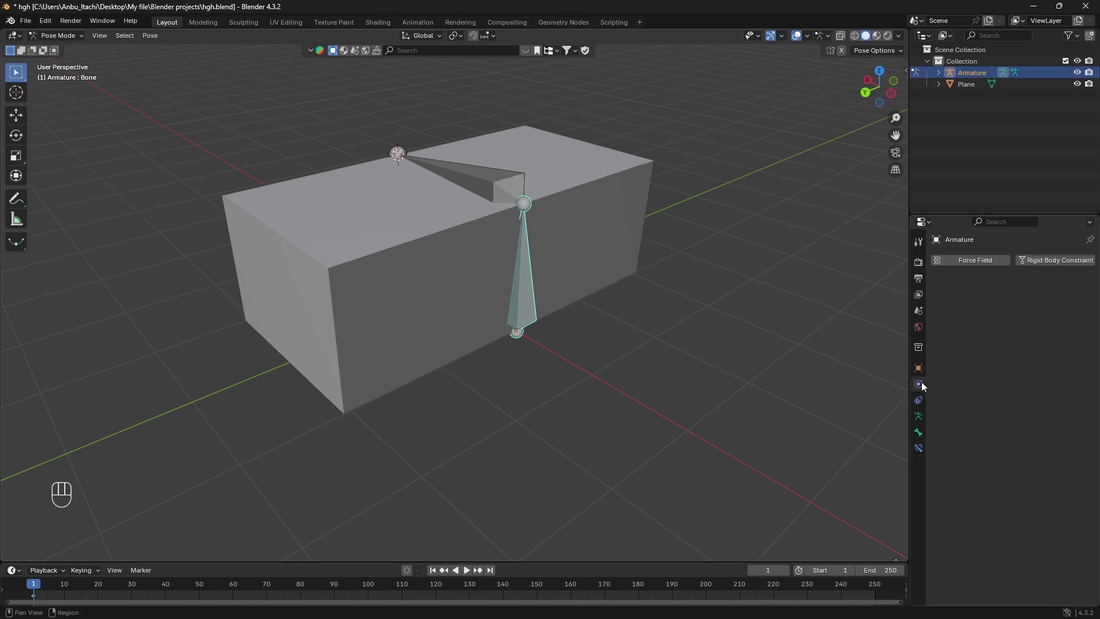
left_click(919, 369)
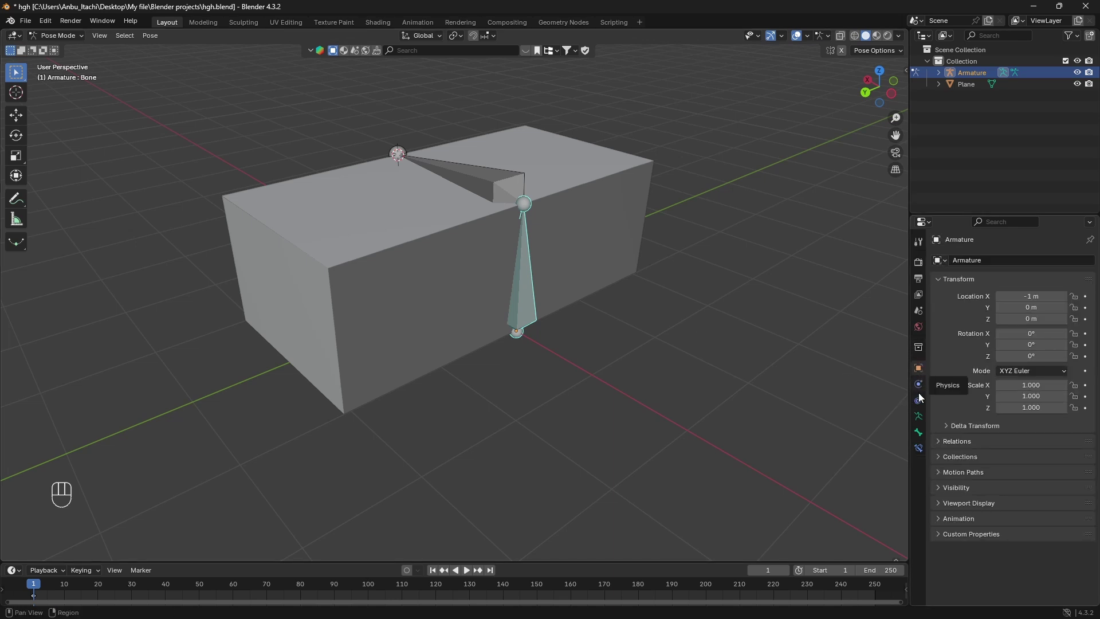
left_click(918, 415)
scroll(997, 457, "down", 1)
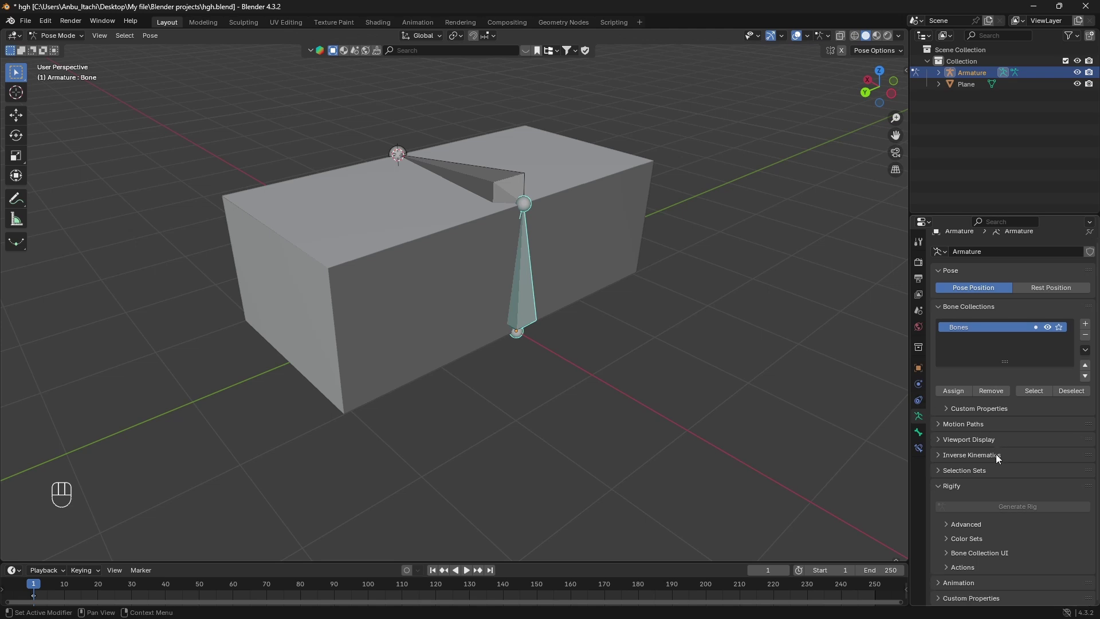
left_click(941, 439)
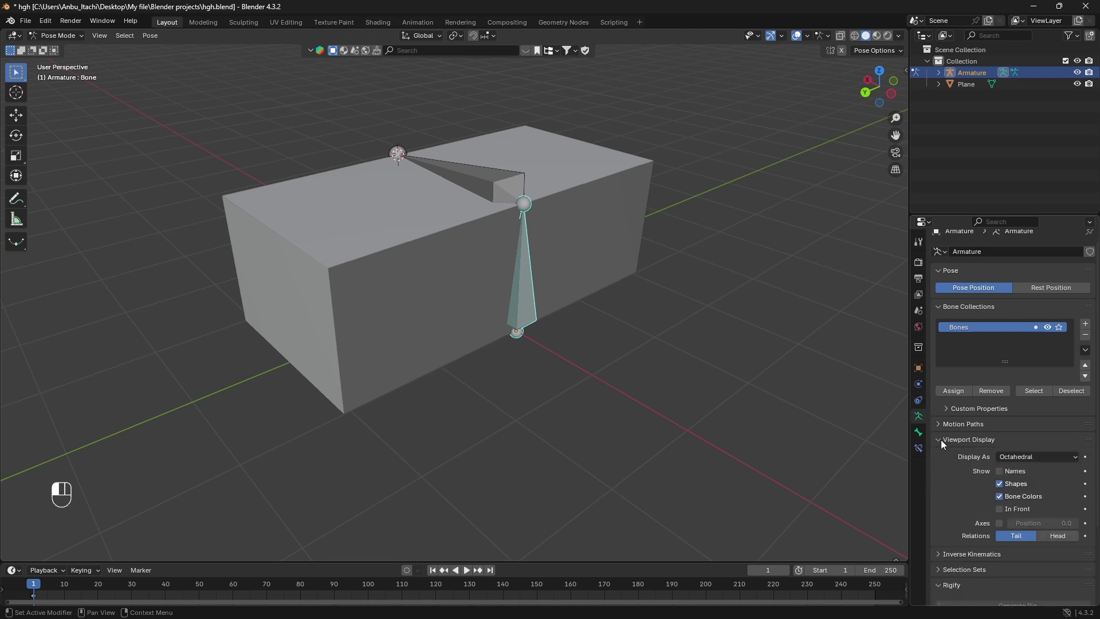
scroll(947, 446, "down", 3)
scroll(947, 451, "down", 1)
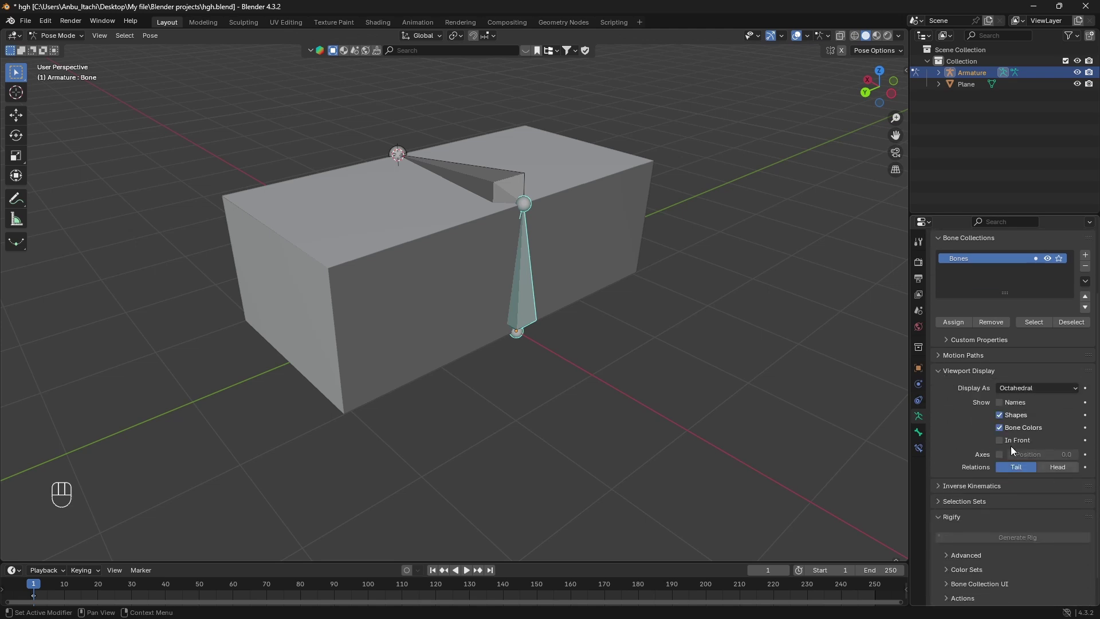
left_click(999, 402)
scroll(696, 379, "up", 4)
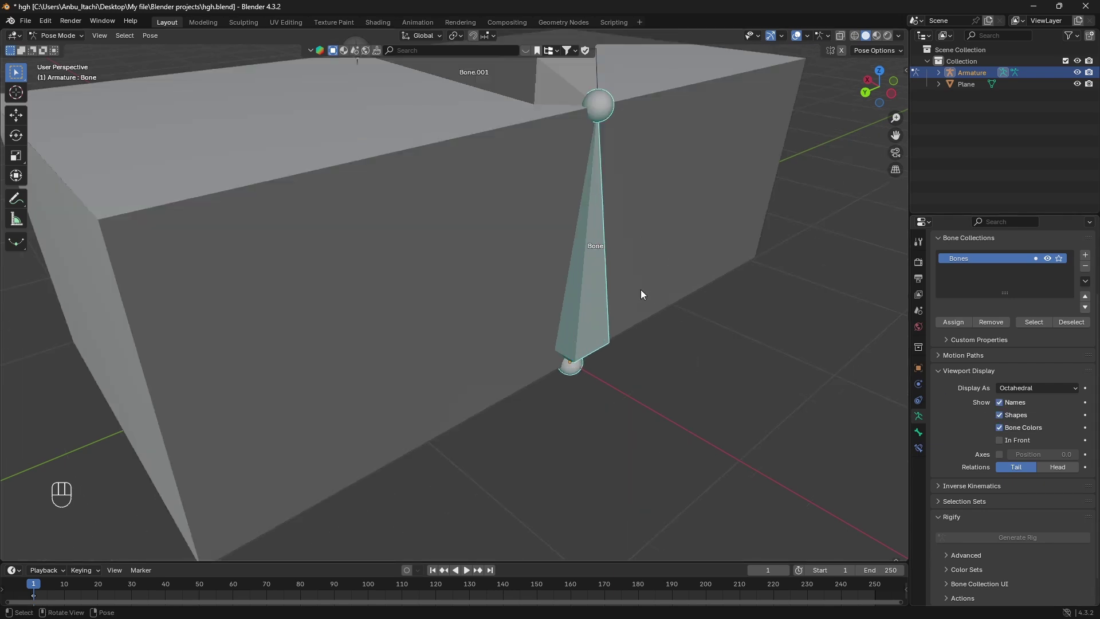
scroll(641, 291, "down", 3)
Step: Show the Bone Constraints tab and select Bone.001
left_click_drag(537, 256, 579, 265)
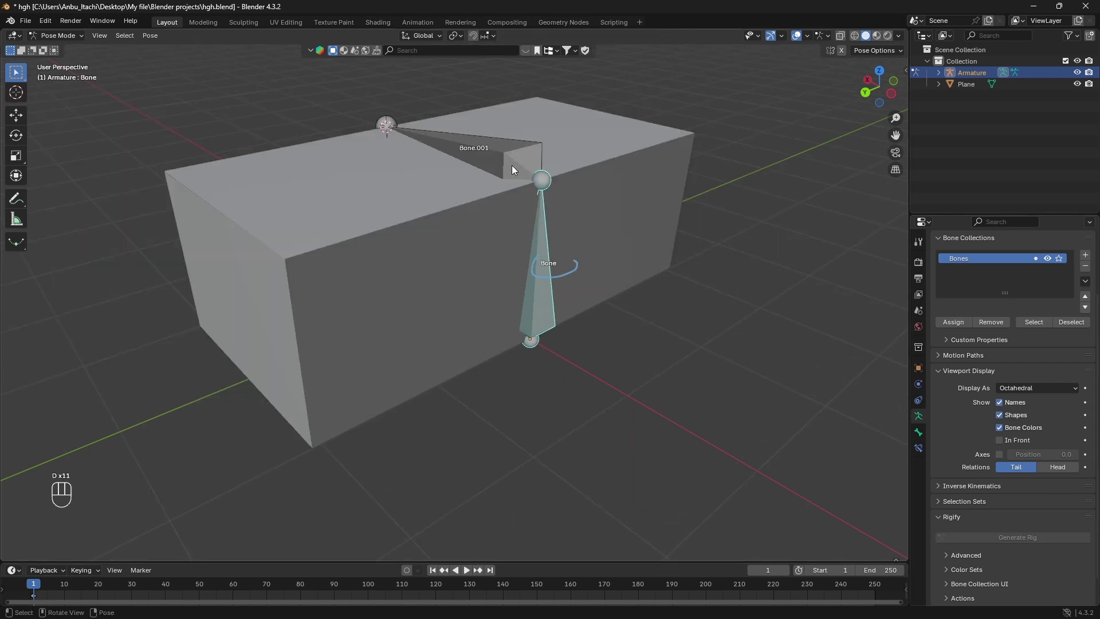
mouse_move(443, 165)
right_mouse_down()
mouse_move(489, 151)
mouse_move(509, 167)
mouse_move(389, 167)
mouse_move(419, 129)
mouse_move(546, 262)
mouse_move(582, 259)
right_mouse_up()
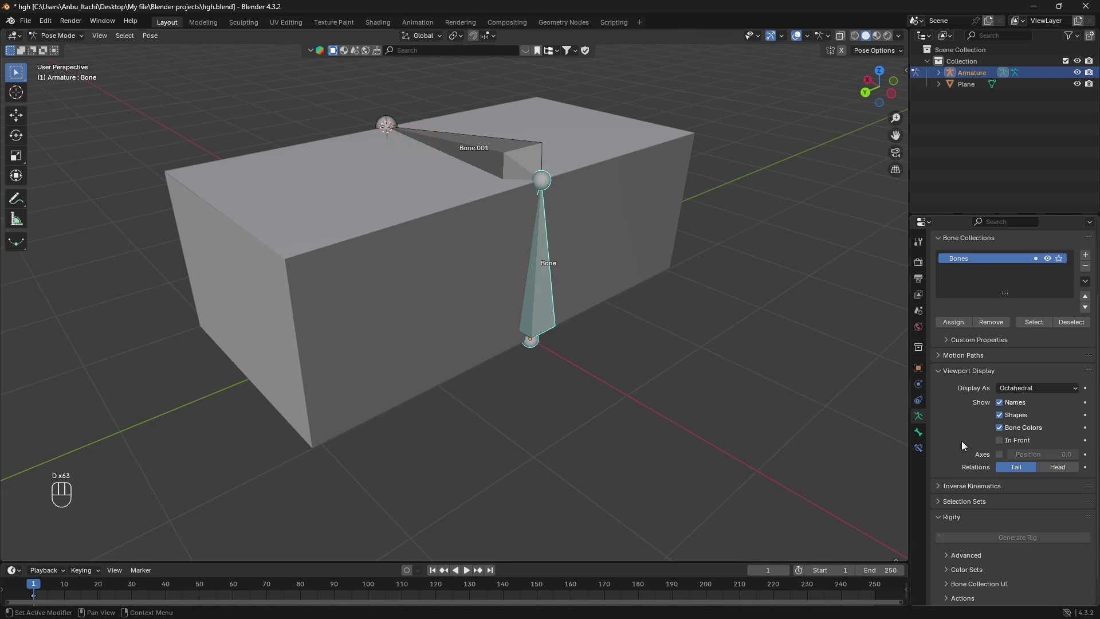
left_click(918, 448)
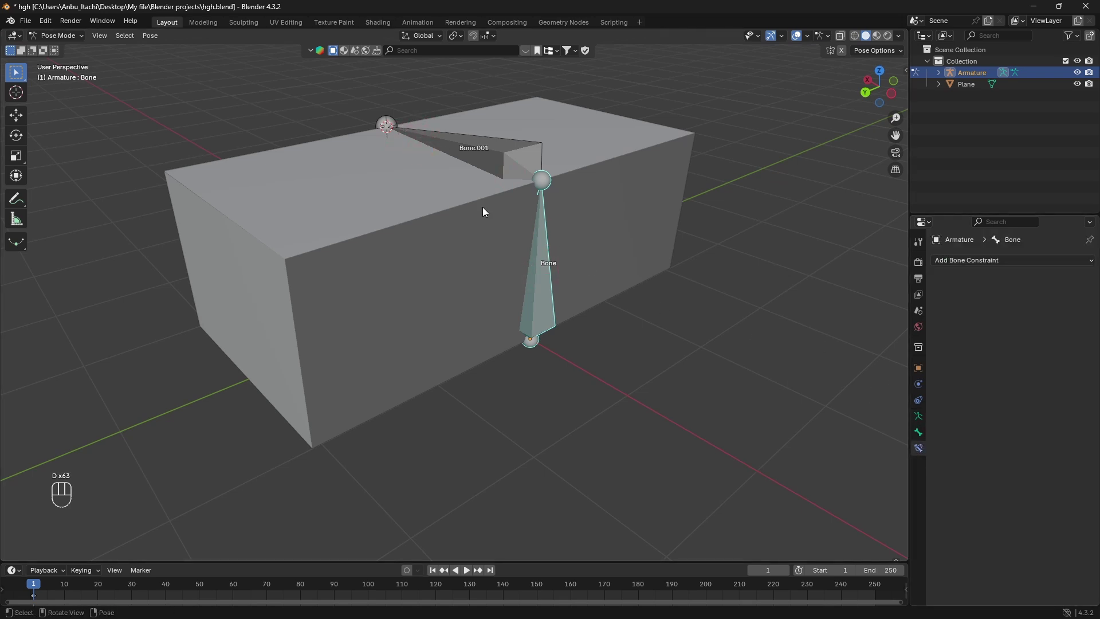
left_click(491, 156)
Step: Add a Copy Rotation constraint to Bone.001 with target Armature and bone Bone
middle_click_drag(490, 156, 524, 159)
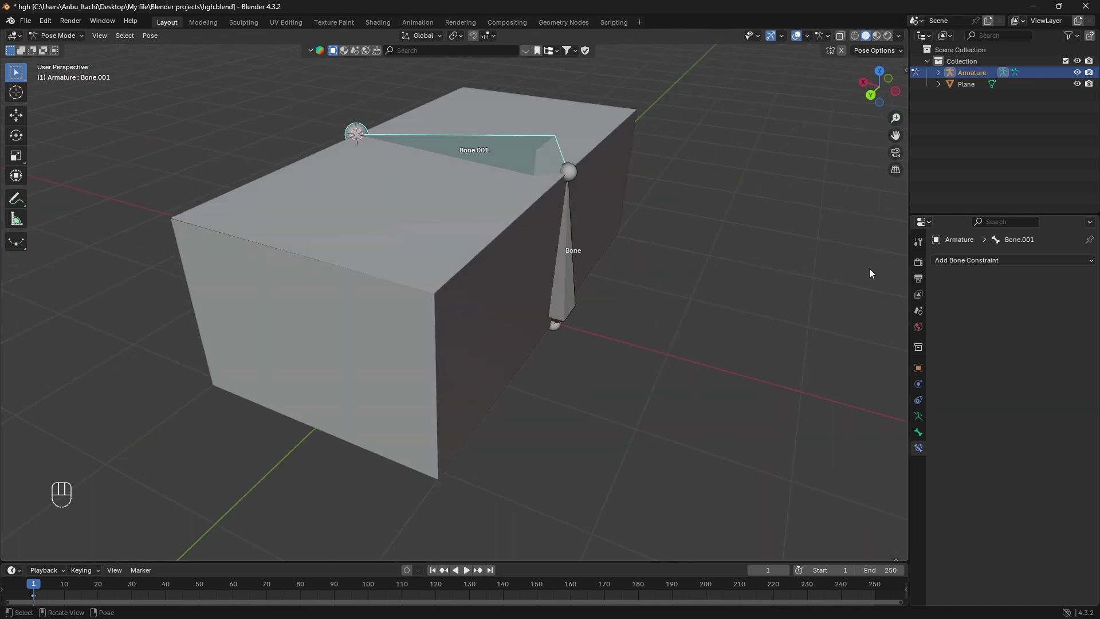
left_click(1012, 262)
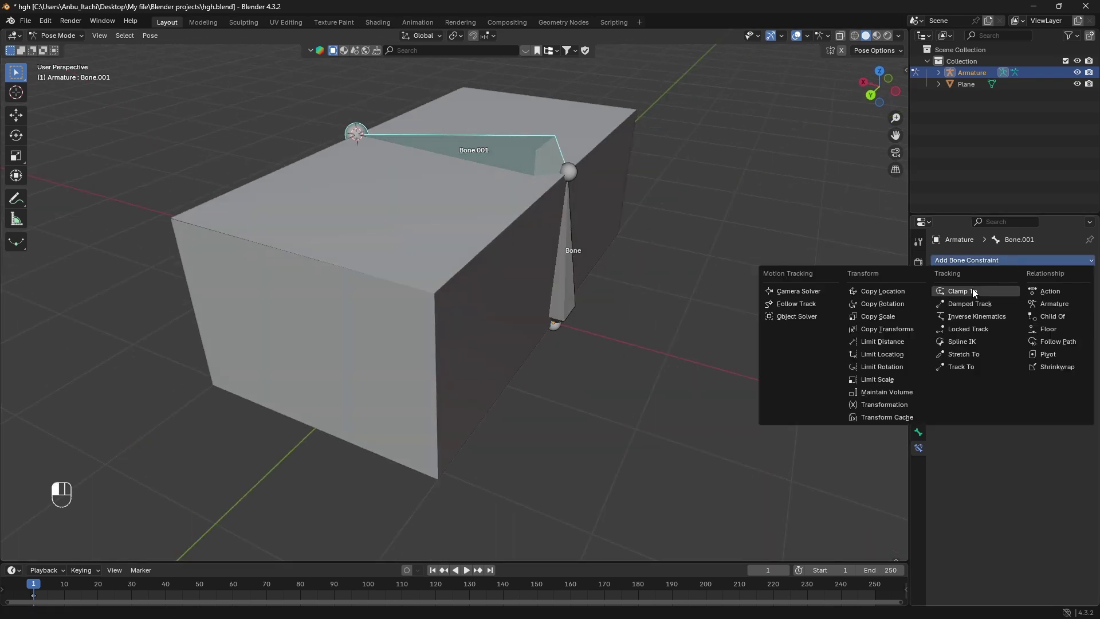
left_click(871, 304)
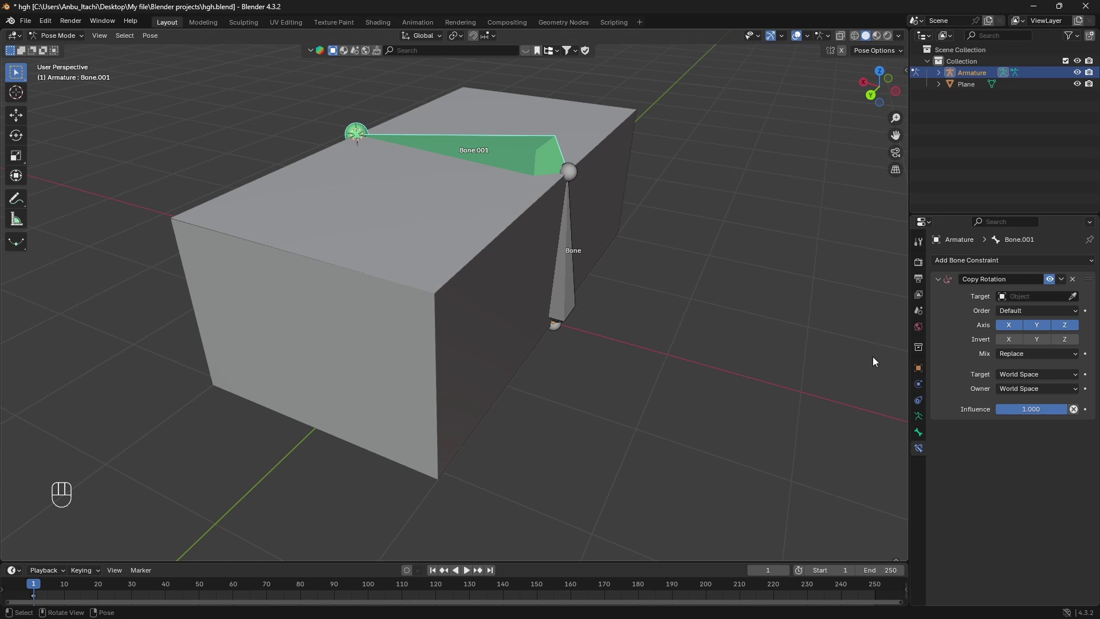
left_click(915, 437)
left_click(919, 448)
left_click(1034, 295)
left_click(937, 314)
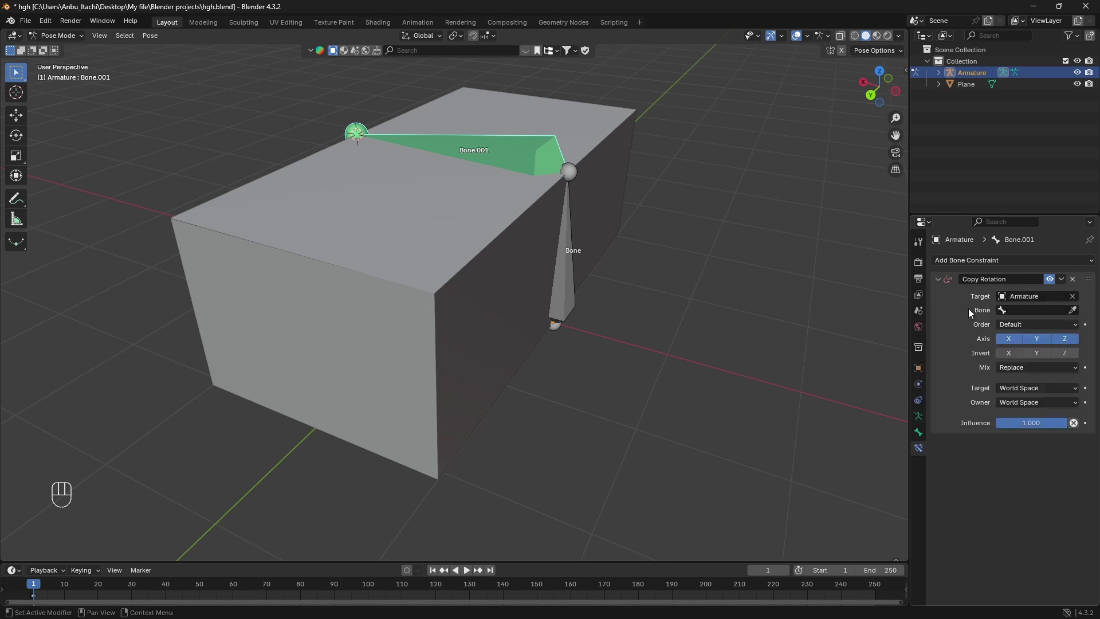
left_click(1023, 308)
left_click(937, 330)
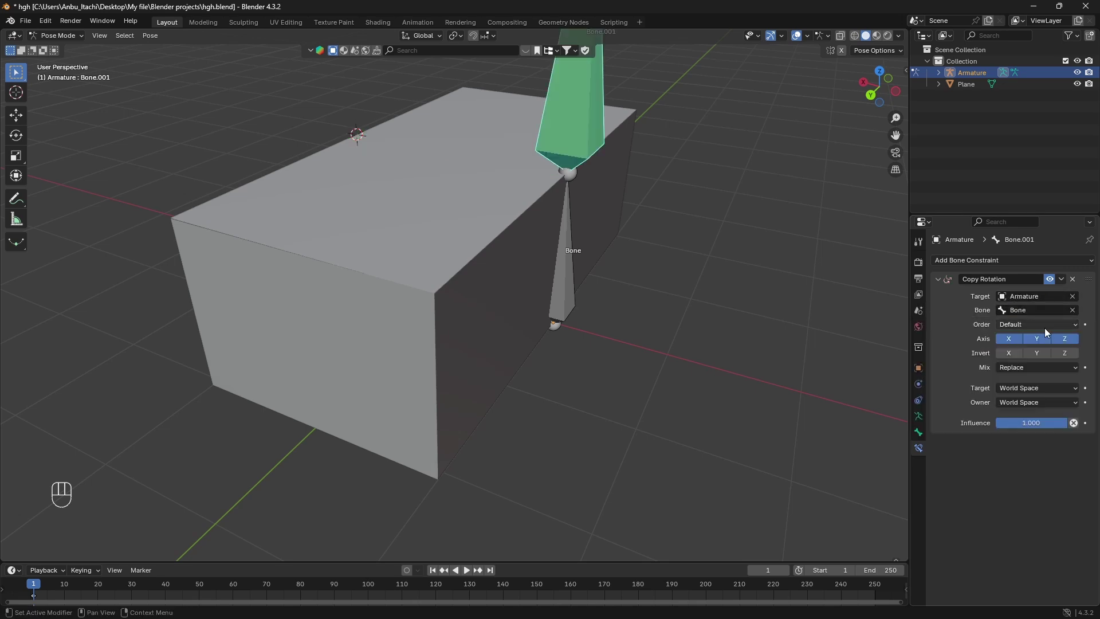
Step: Set the constraint's target and owner spaces to Local Space
key("d")
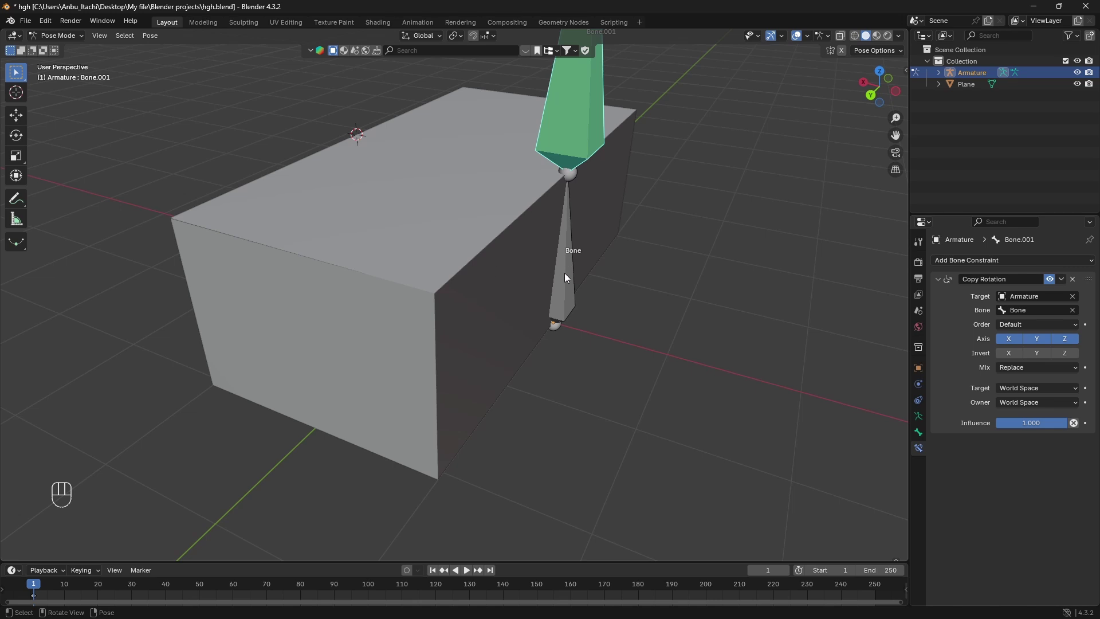
left_click_drag(570, 267, 565, 284)
right_click_drag(578, 271, 566, 270)
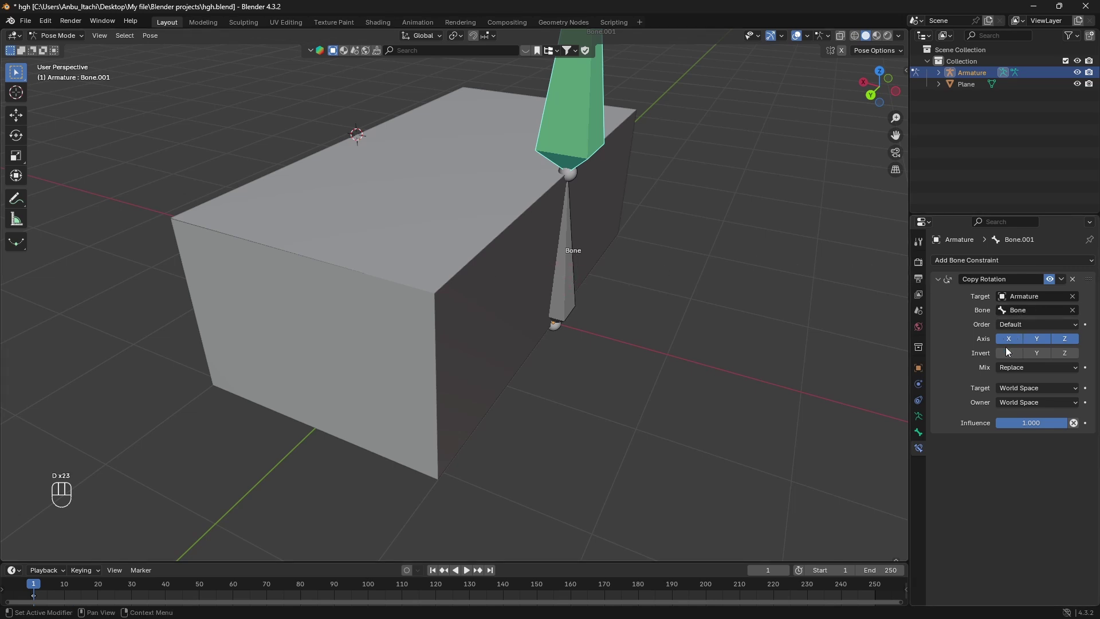
left_click(1021, 388)
left_click(995, 453)
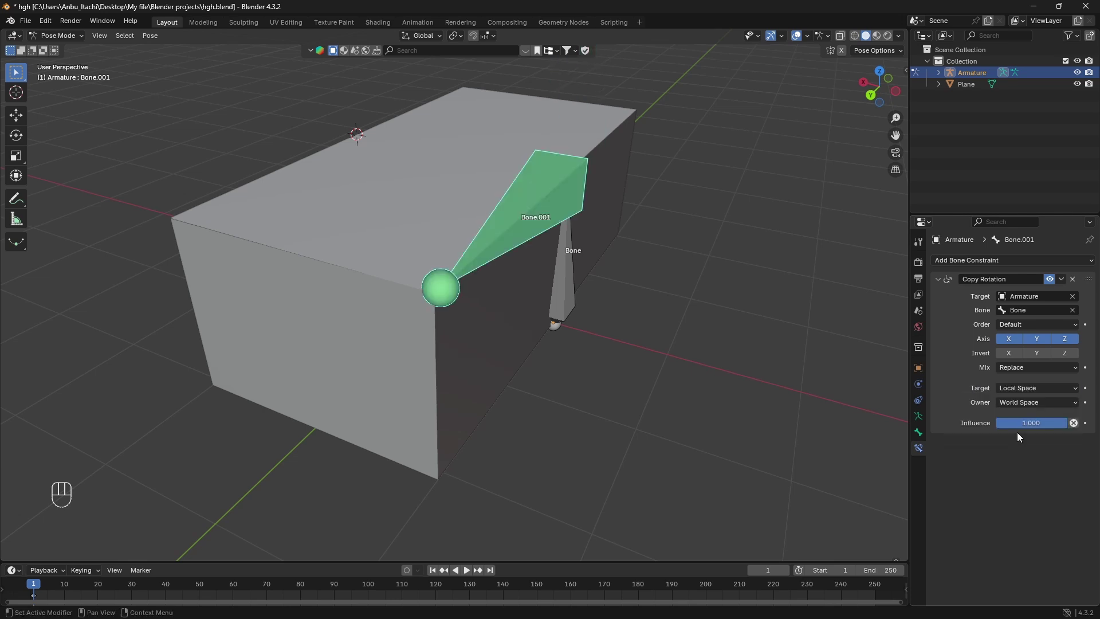
left_click(1023, 404)
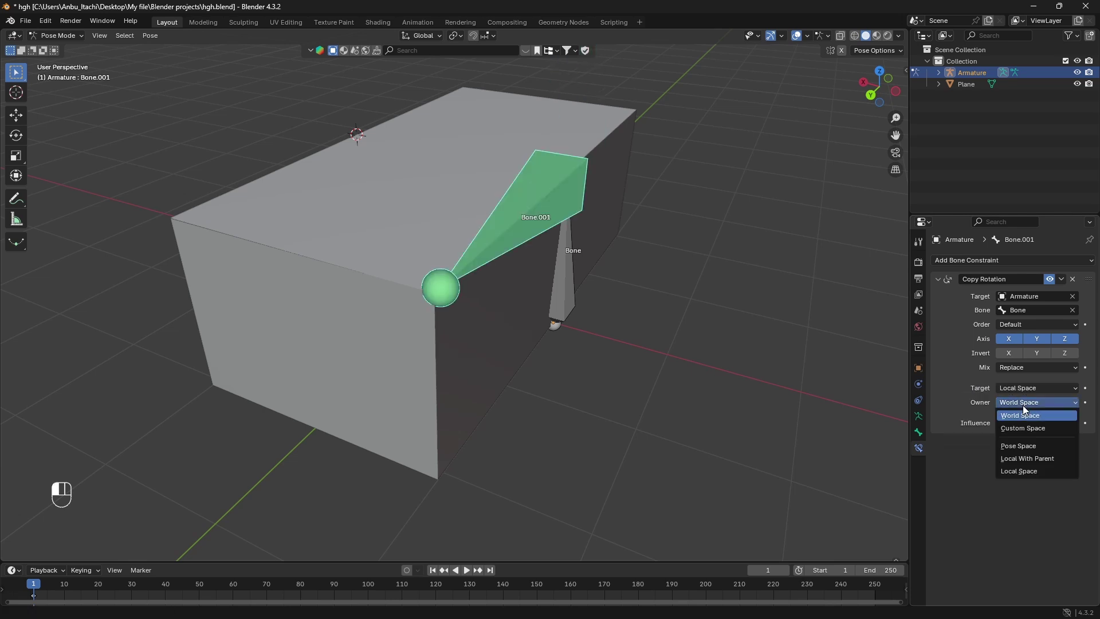
left_click(1025, 466)
left_click(573, 289)
Step: Rotate Bone about Y to confirm Bone.001 follows, then cancel the rotation
scroll(637, 285, "down", 4)
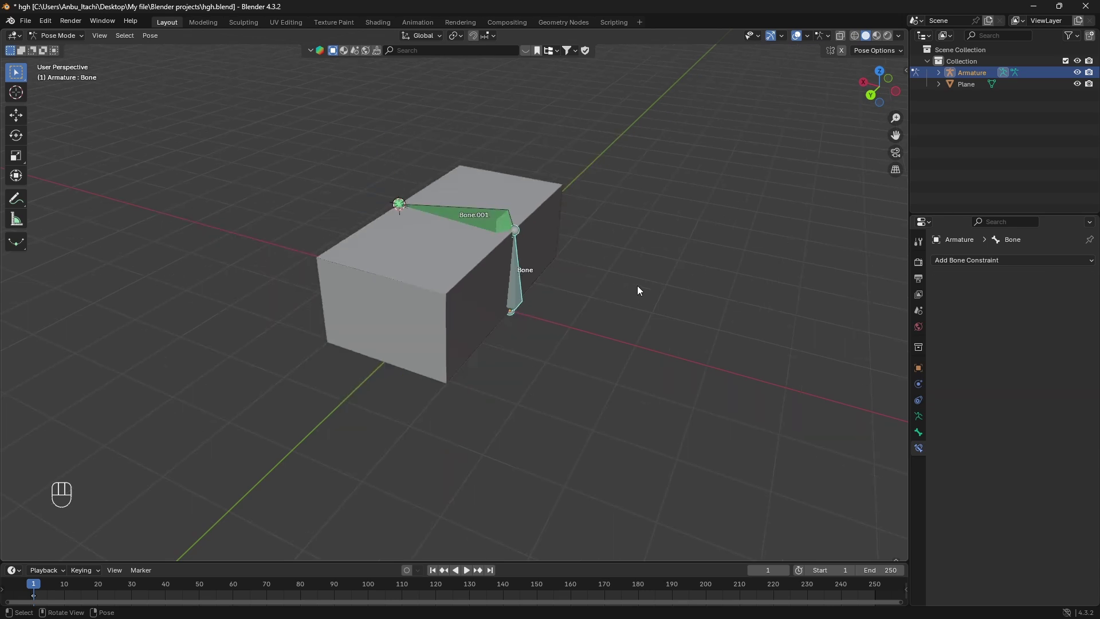
scroll(637, 285, "up", 3)
scroll(638, 287, "down", 4)
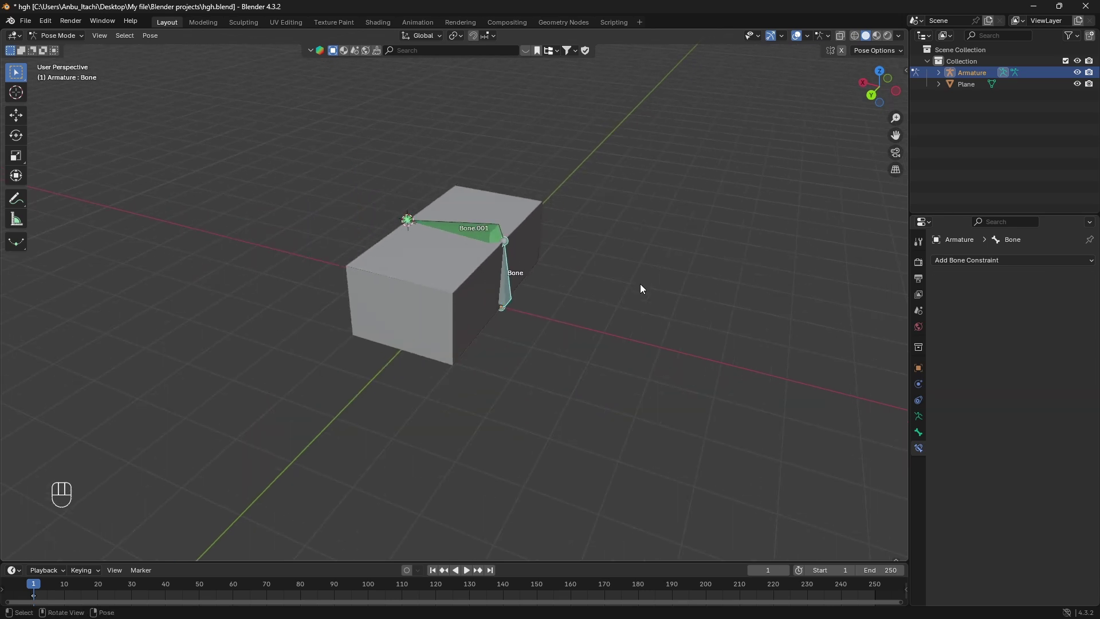
key("r")
key("y")
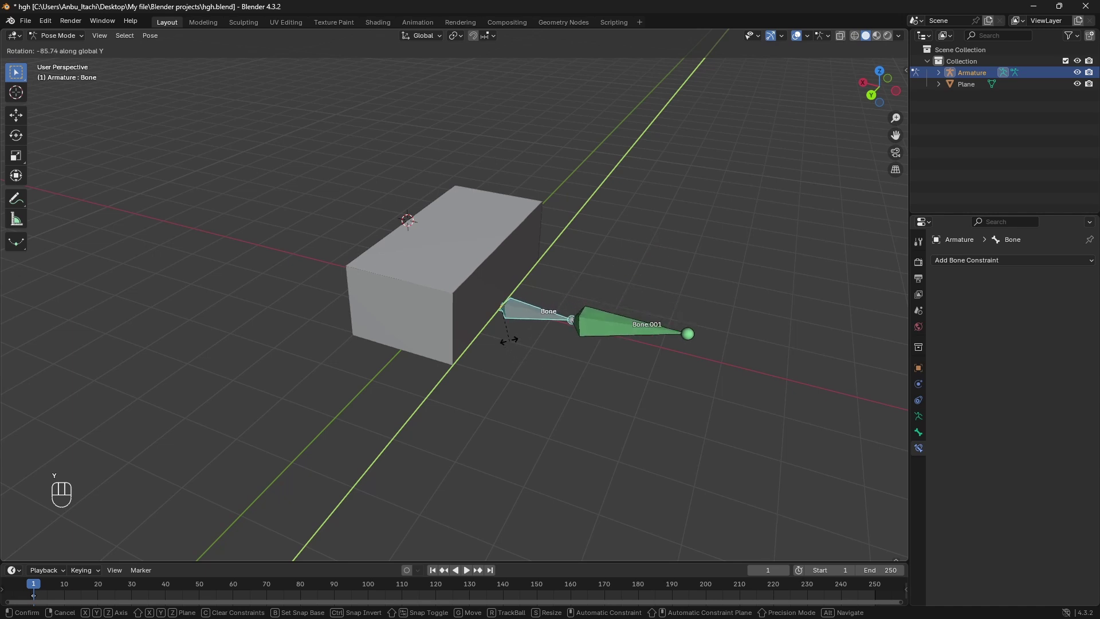
right_click(556, 323)
Step: Orbit back toward the box's front and switch the armature into Edit Mode
scroll(561, 318, "down", 1)
scroll(560, 317, "up", 2)
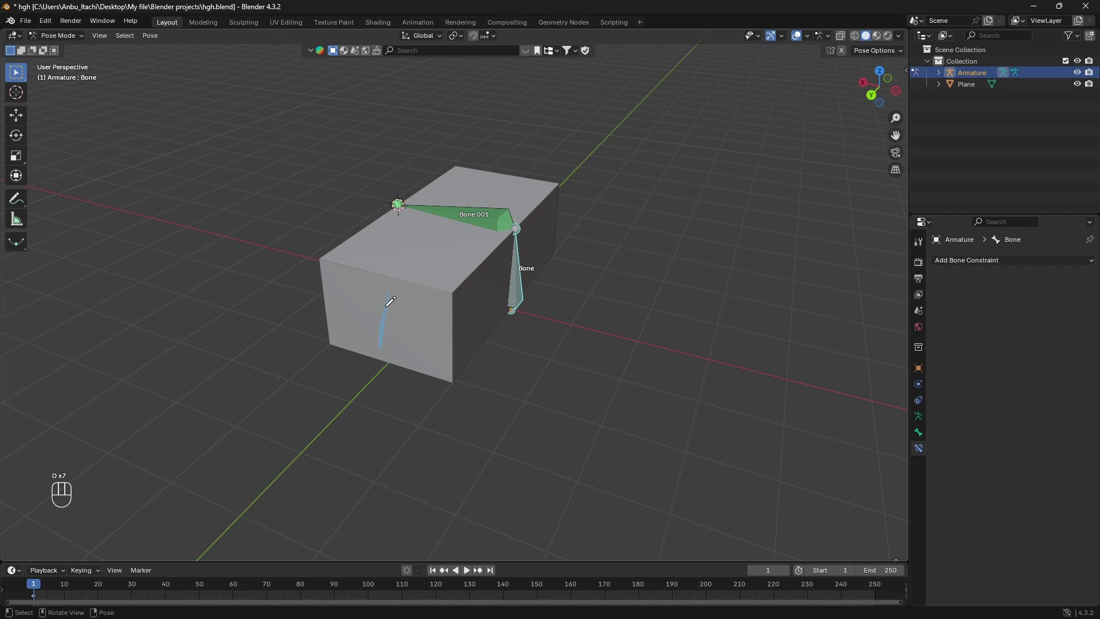
middle_click_drag(387, 316, 483, 248)
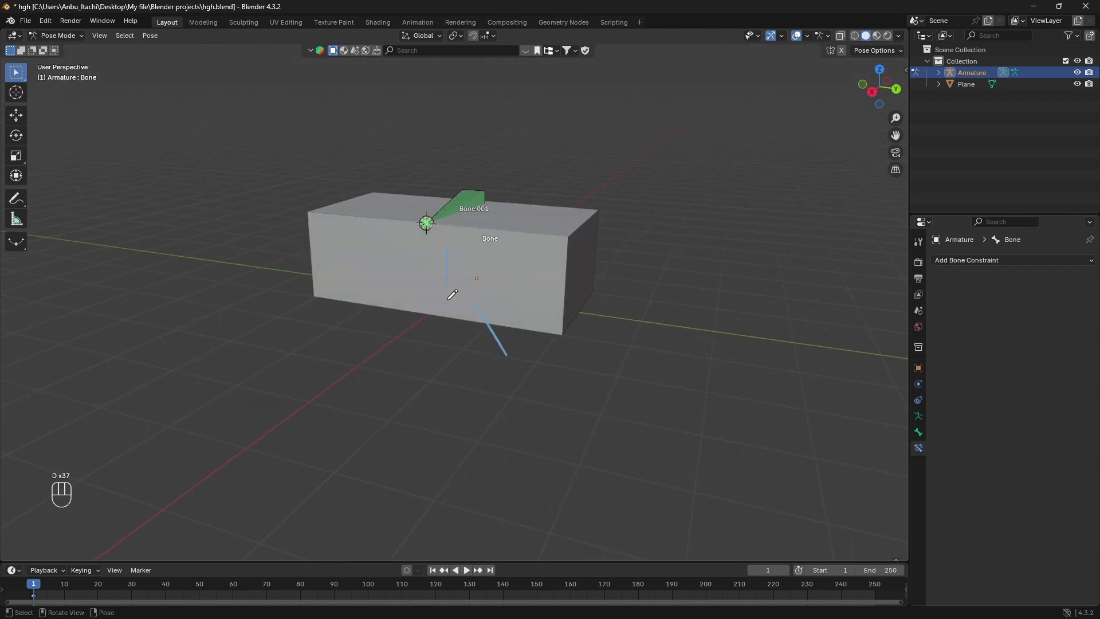
middle_click_drag(452, 295, 324, 273)
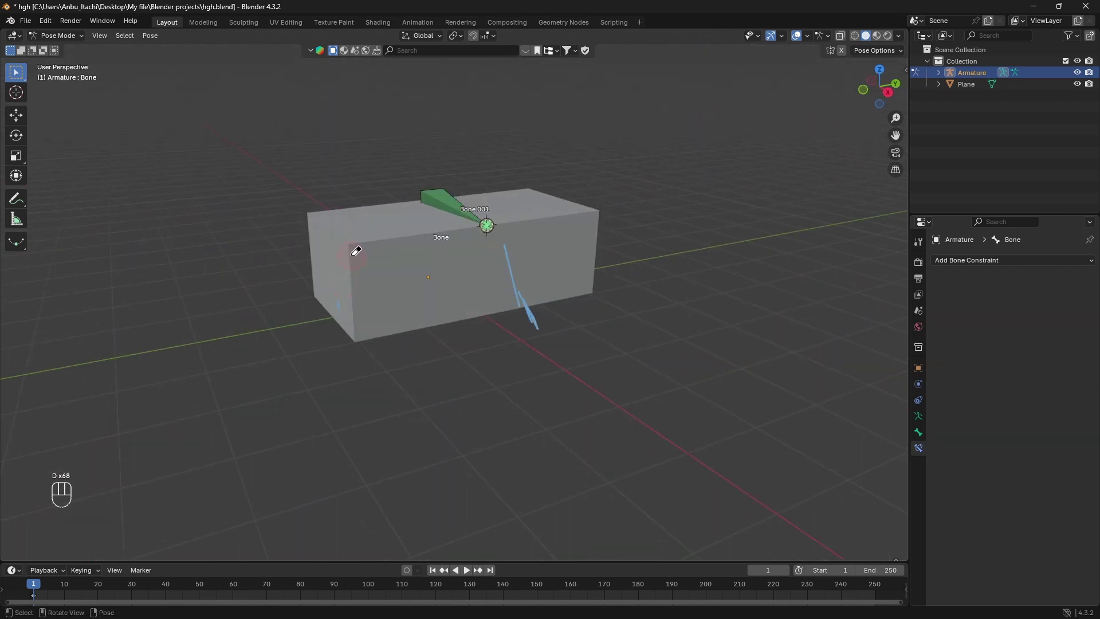
mouse_move(356, 250)
right_mouse_down()
mouse_move(562, 268)
mouse_move(497, 285)
mouse_move(572, 261)
right_mouse_up()
middle_click_drag(572, 266, 436, 288)
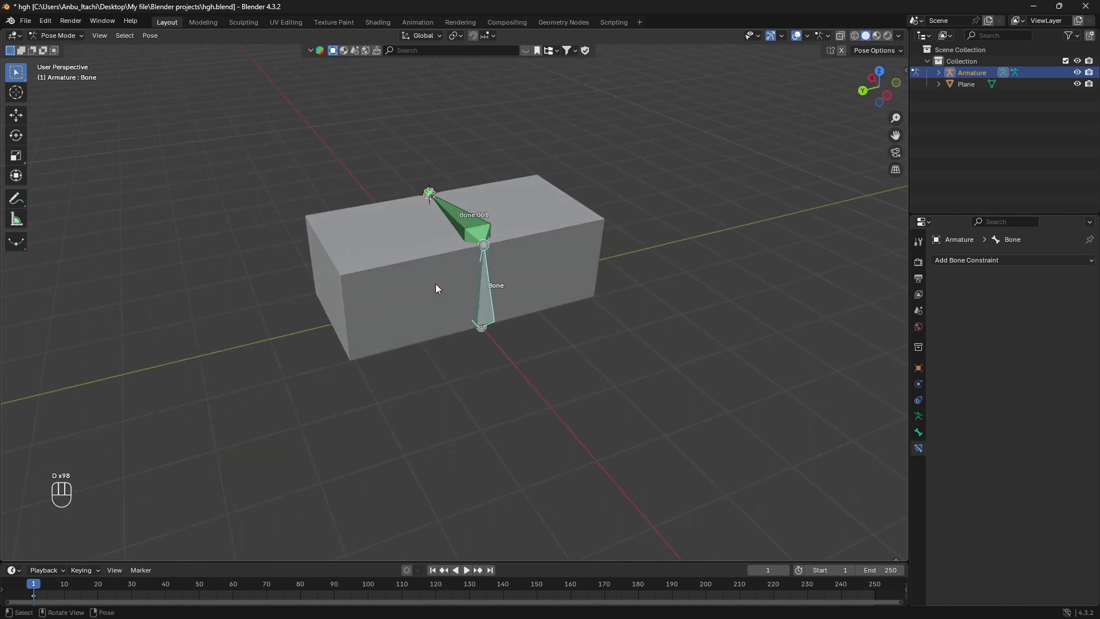
key("Tab")
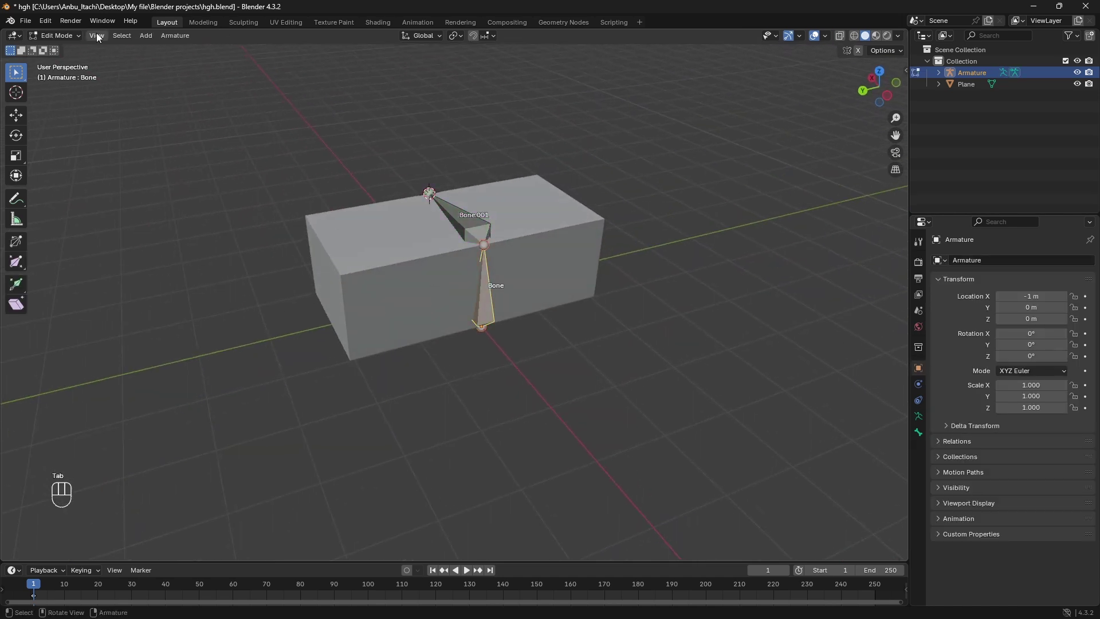
Step: Snap the 3D cursor to the box's bottom front edge from the mesh's Edit Mode
left_click(78, 39)
left_click(68, 51)
left_click(448, 270)
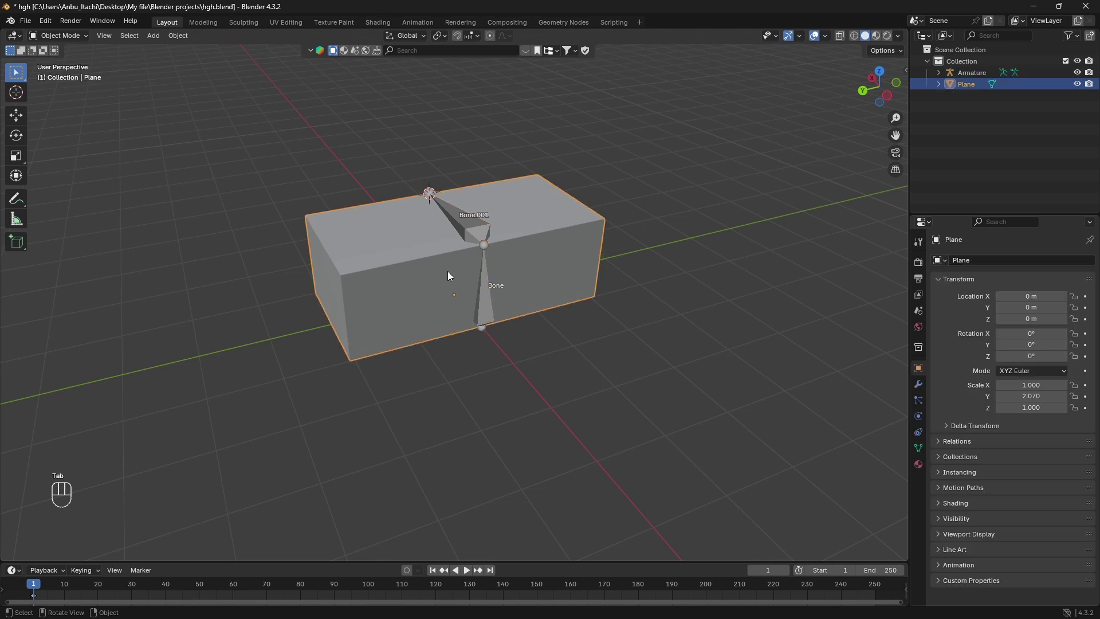
middle_click_drag(448, 281, 369, 253)
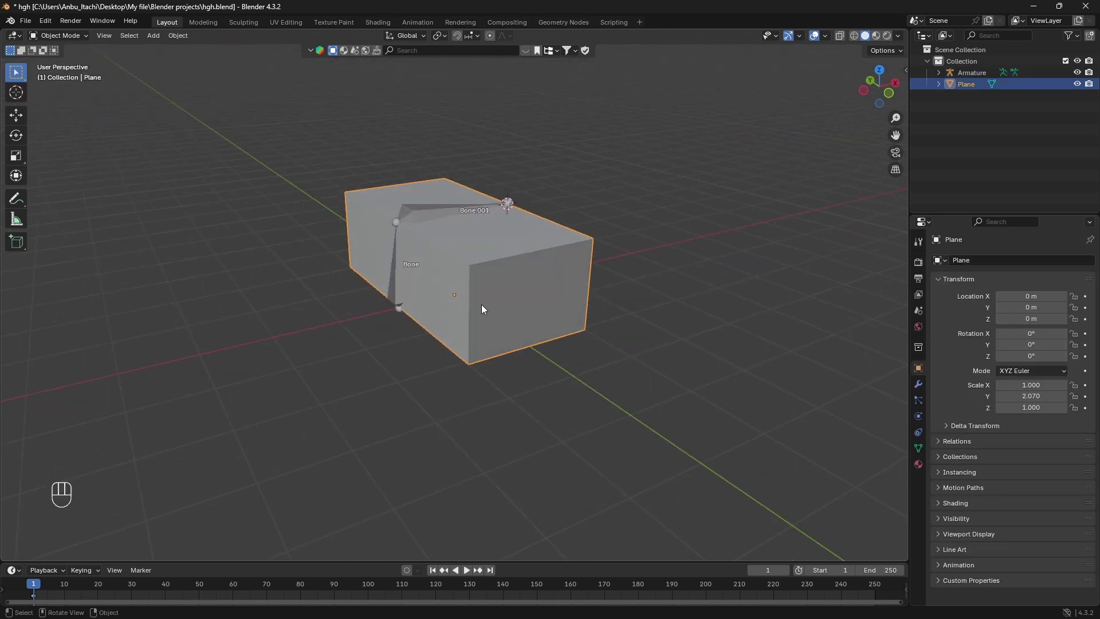
key("Tab")
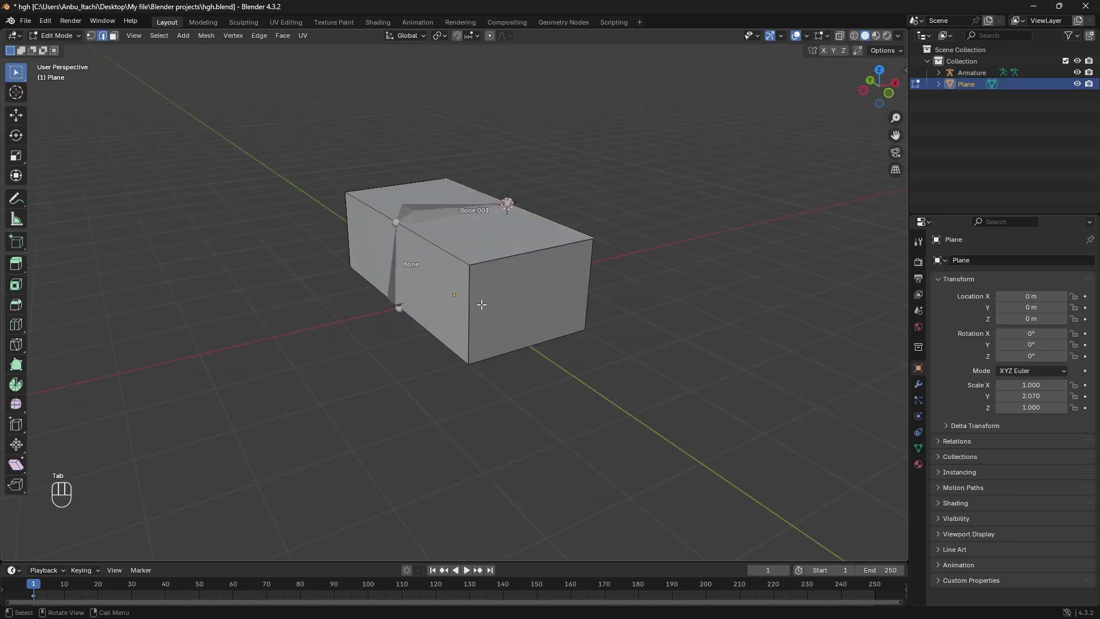
left_click(528, 346)
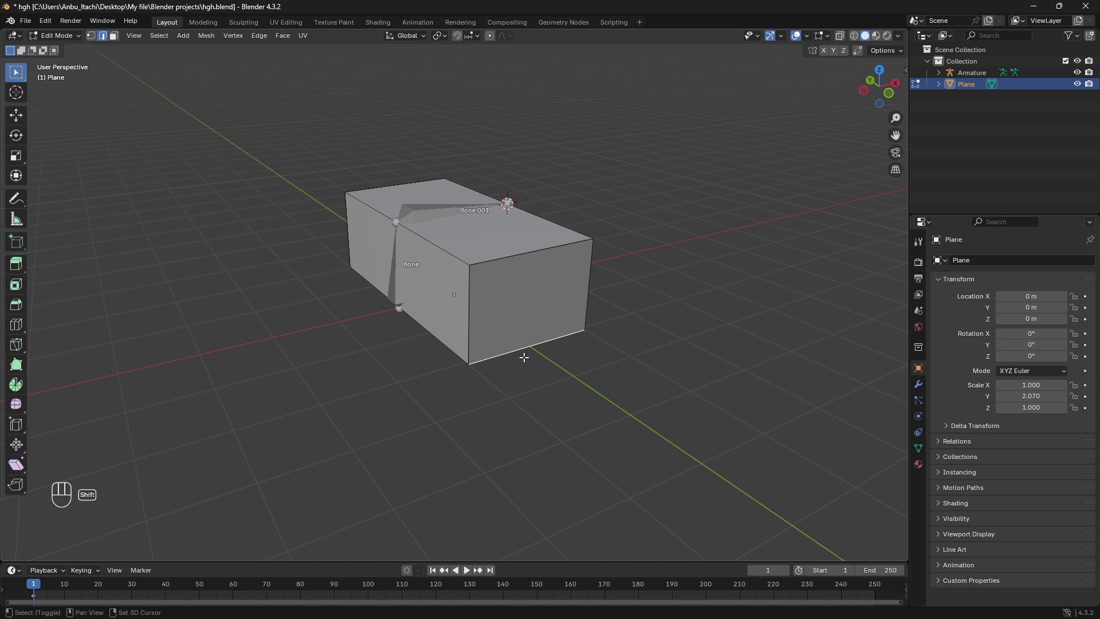
key("shift+s")
left_click(524, 428)
mouse_move(525, 428)
middle_mouse_down()
mouse_move(576, 418)
mouse_move(542, 414)
middle_mouse_up()
middle_click_drag(386, 273, 453, 262)
Step: Leave the mesh, select the armature and enter its Edit Mode
key("Tab")
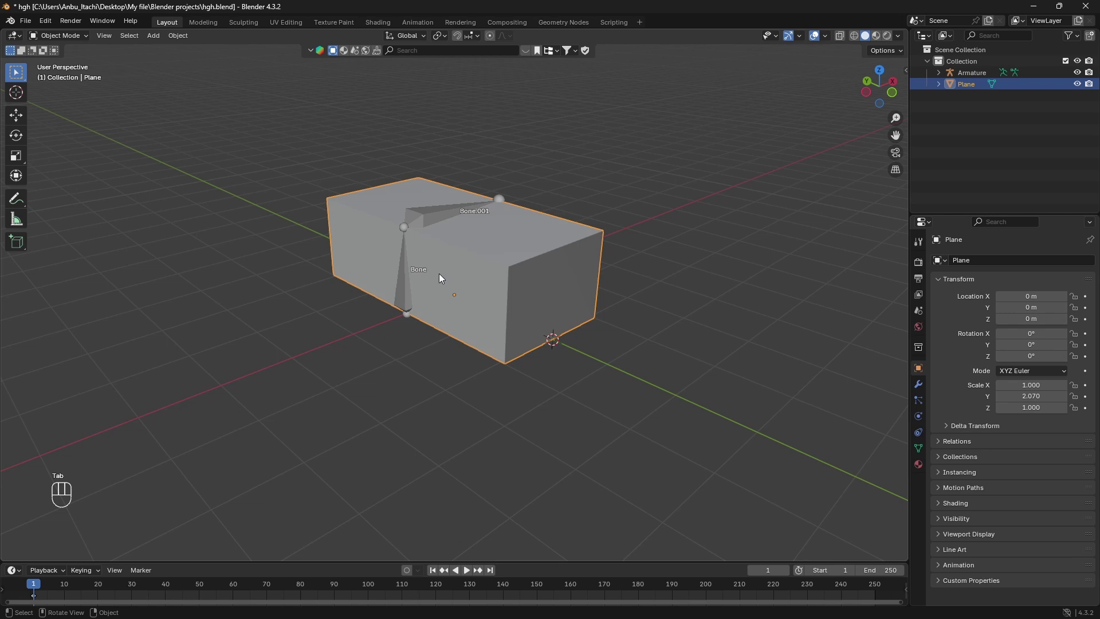
left_click(399, 269)
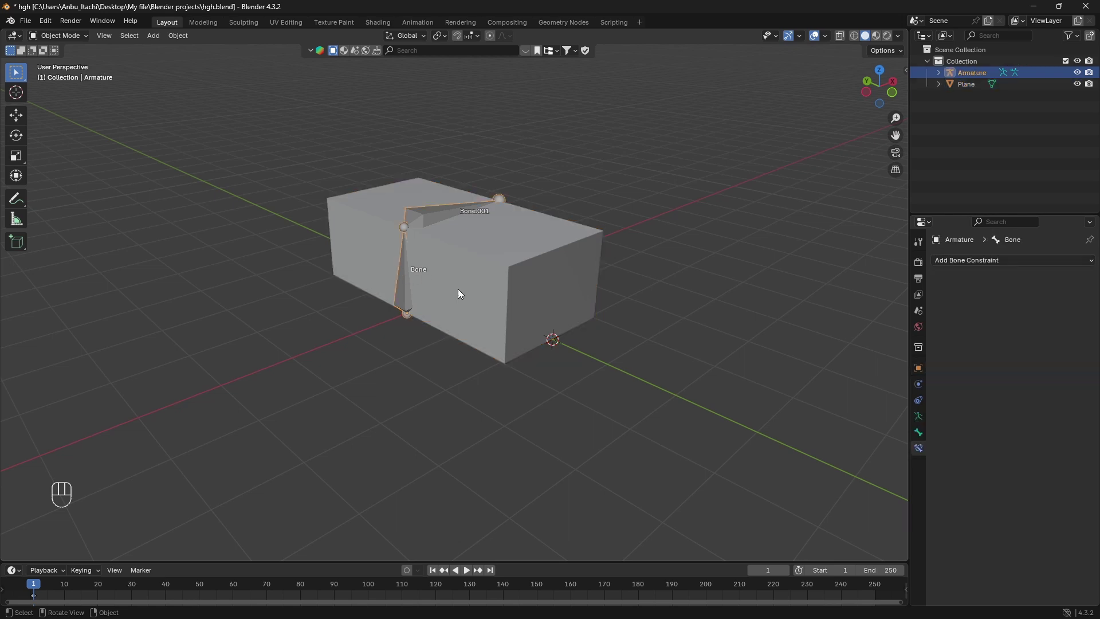
key("Tab")
middle_click_drag(401, 241, 418, 251)
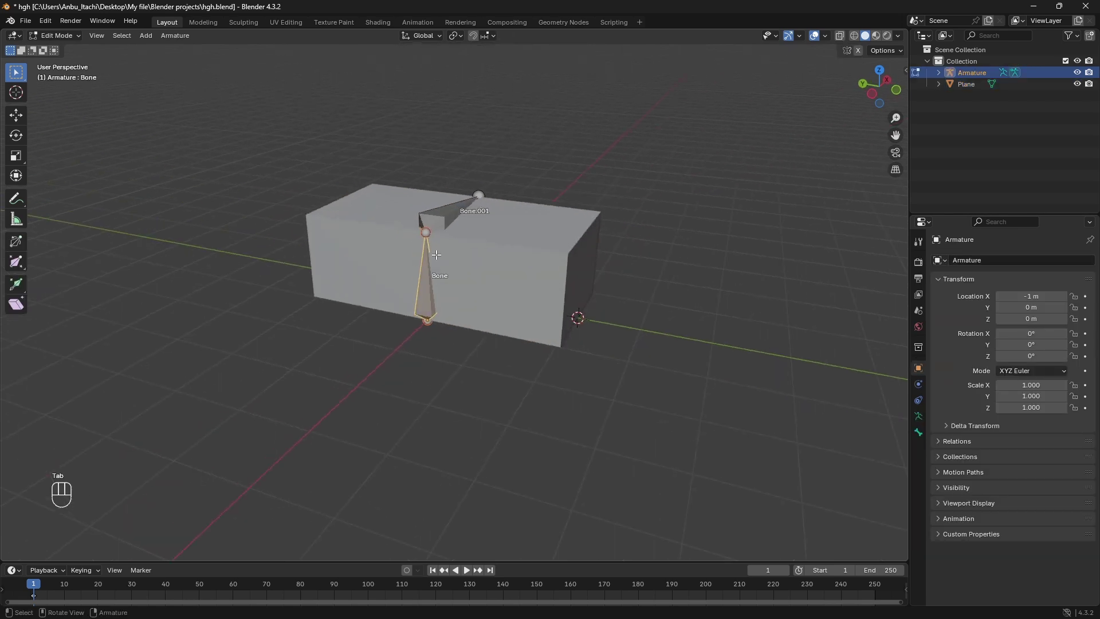
Step: Duplicate Bone as Bone.002 and snap it onto the 3D cursor
scroll(454, 306, "up", 3)
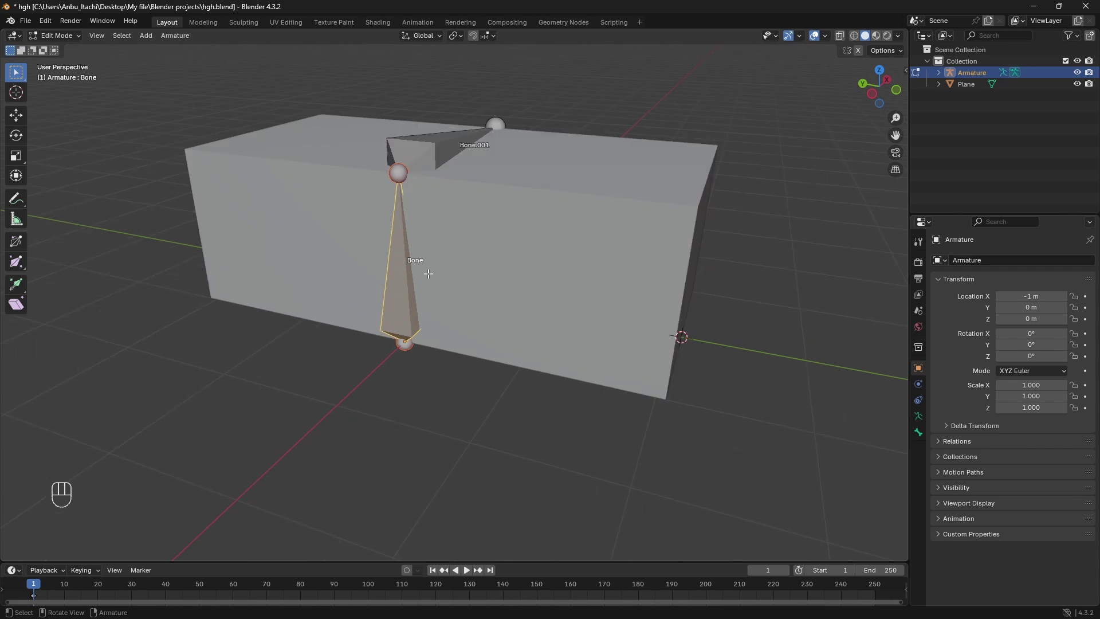
scroll(482, 324, "down", 3)
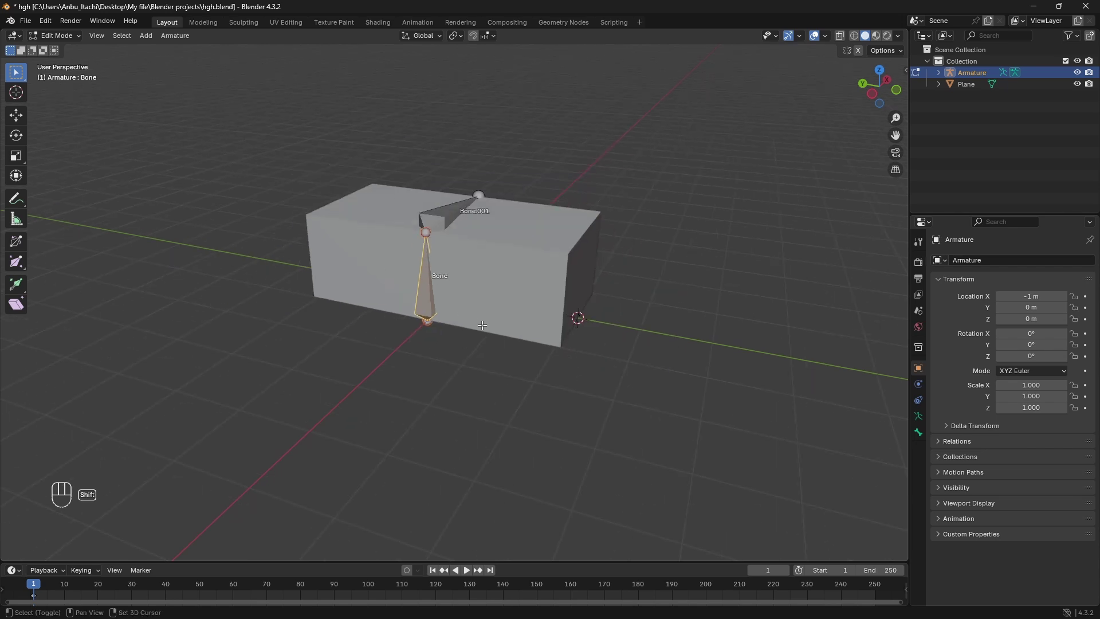
key("shift+d")
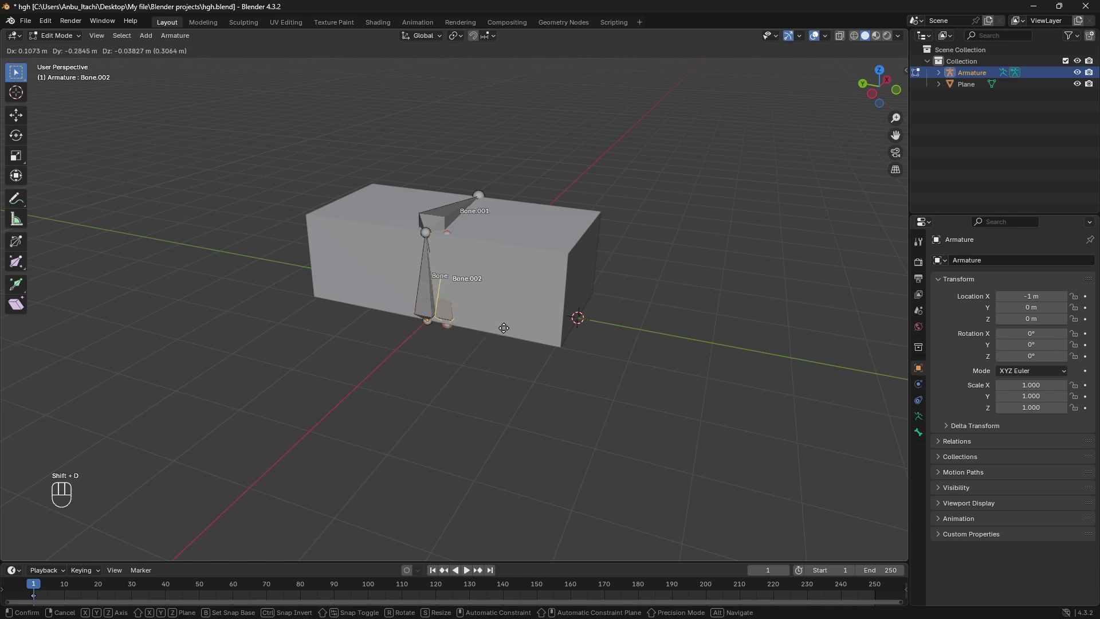
left_click(682, 334)
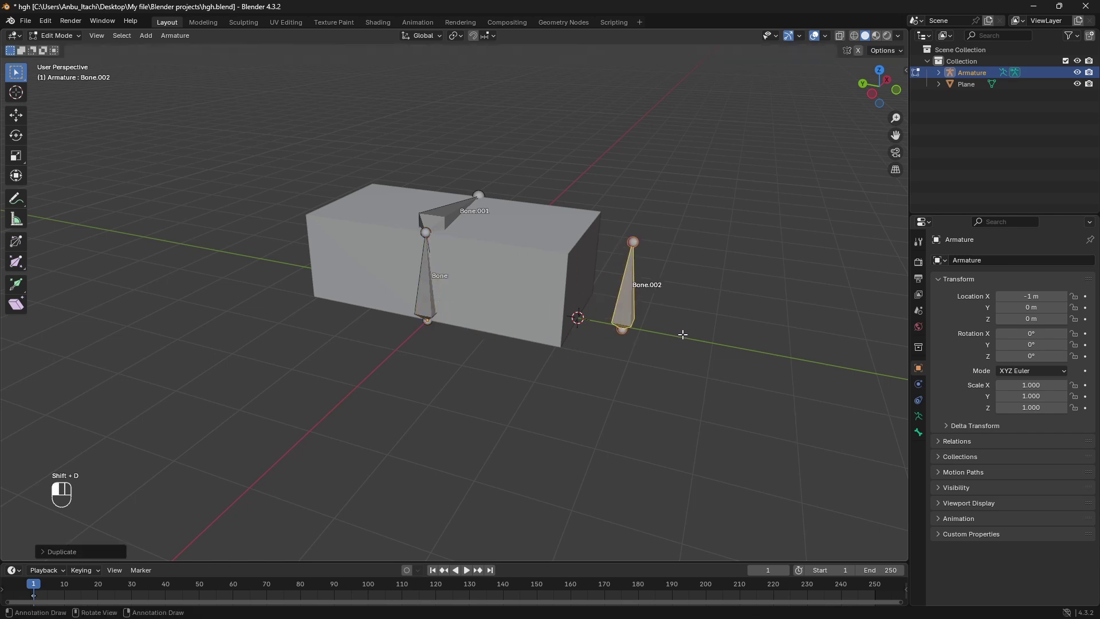
middle_click_drag(682, 334, 658, 332)
key("shift+s")
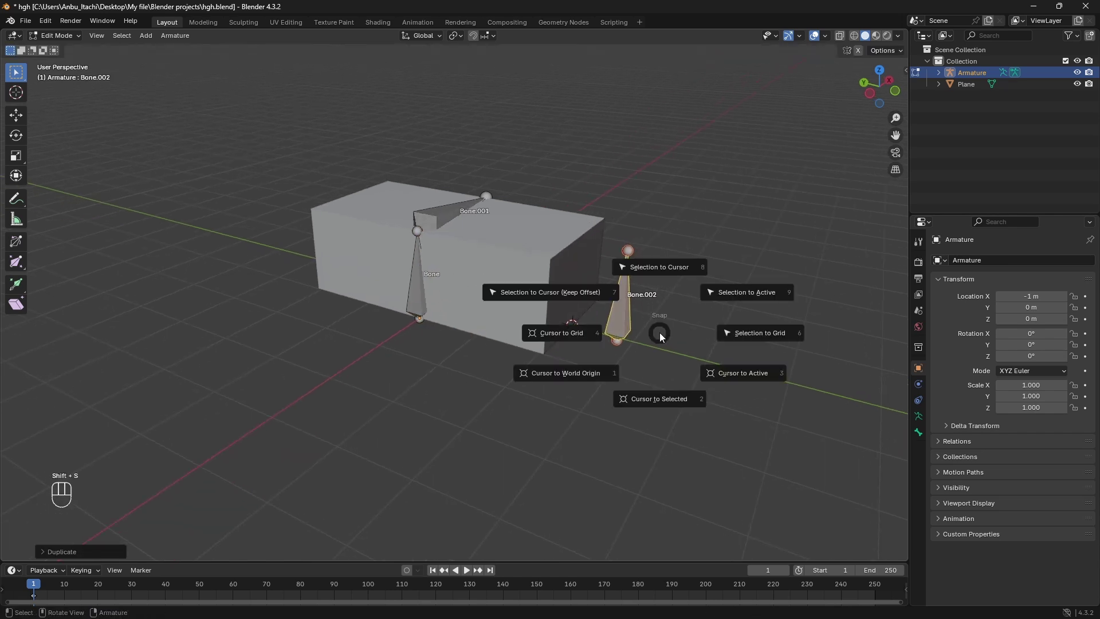
left_click(646, 281)
middle_click_drag(652, 295, 484, 322)
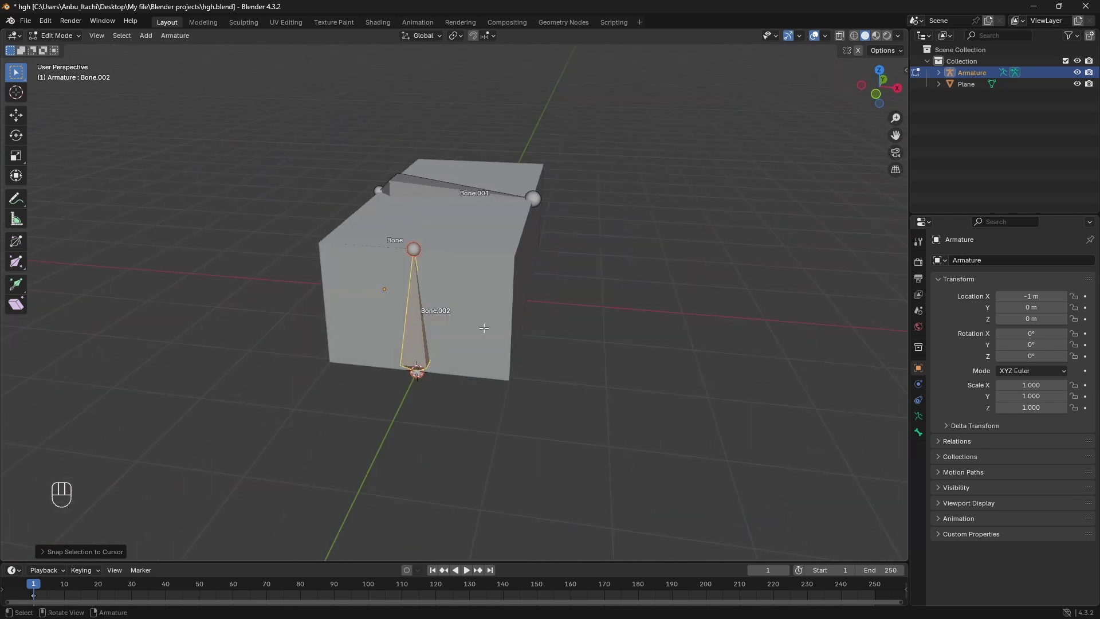
middle_click_drag(557, 333, 414, 330)
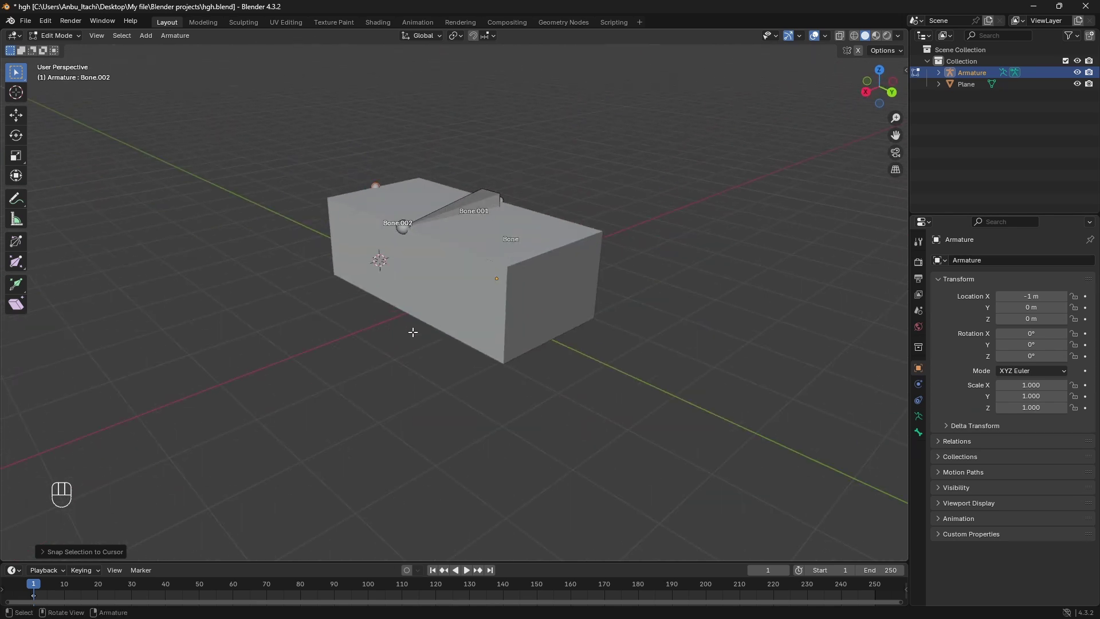
Step: Snap the 3D cursor to a bottom corner vertex of the box, then select the armature
key("Tab")
left_click(472, 286)
key("Tab")
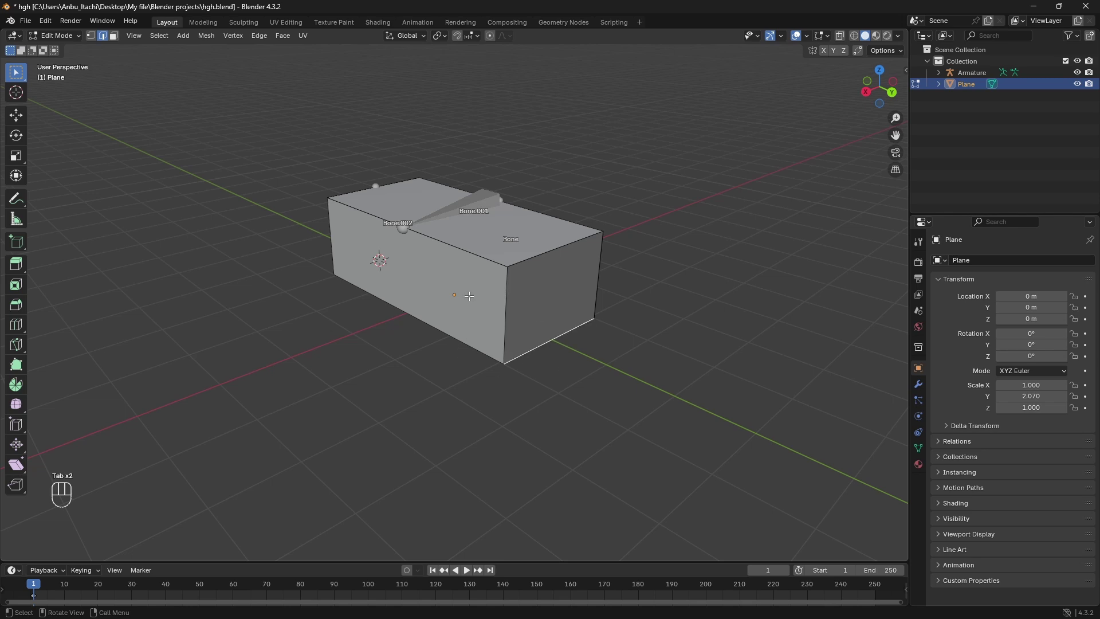
key("shift+s")
left_click(462, 362)
key("Tab")
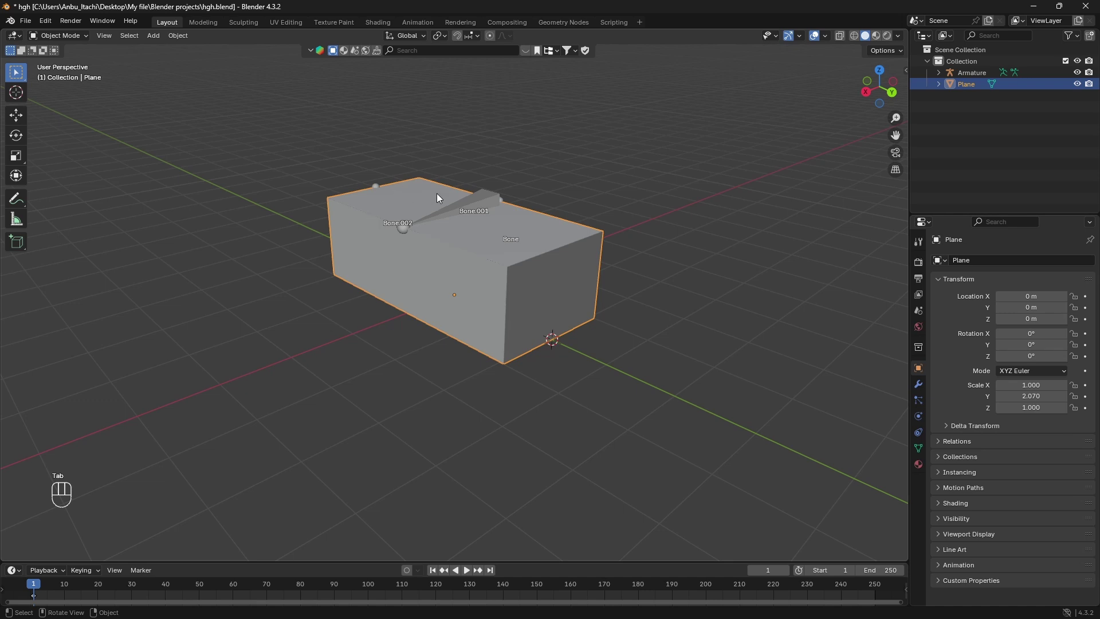
left_click(375, 183)
middle_click_drag(392, 195, 435, 197)
Step: Duplicate Bone.002 into Bone.003 and snap it onto the 3D cursor
key("Tab")
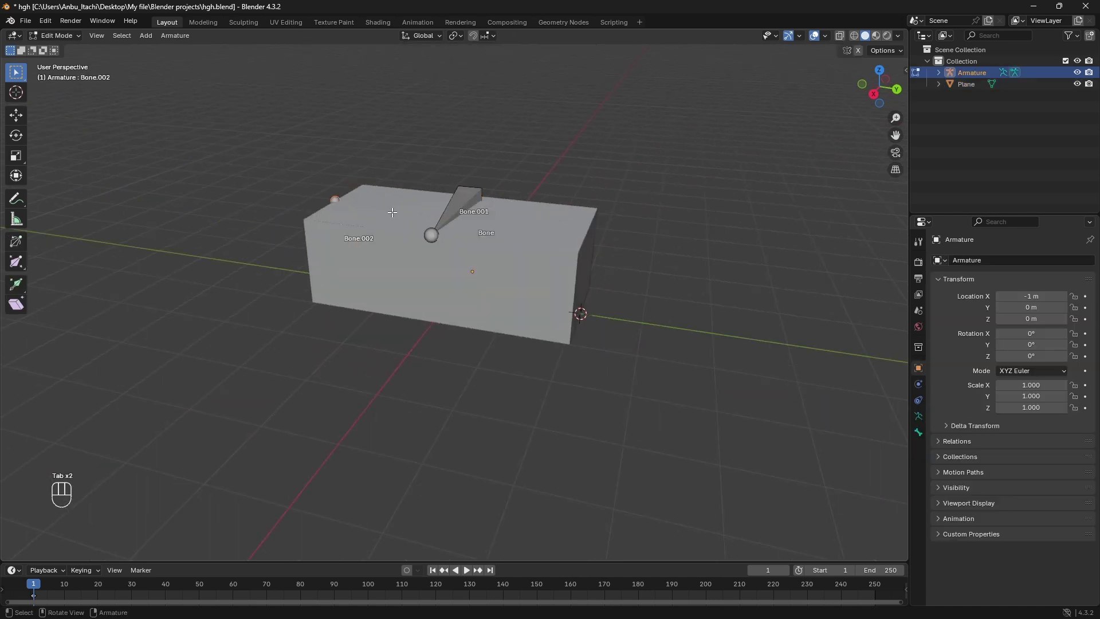
middle_click_drag(342, 304, 236, 270)
key("shift+d")
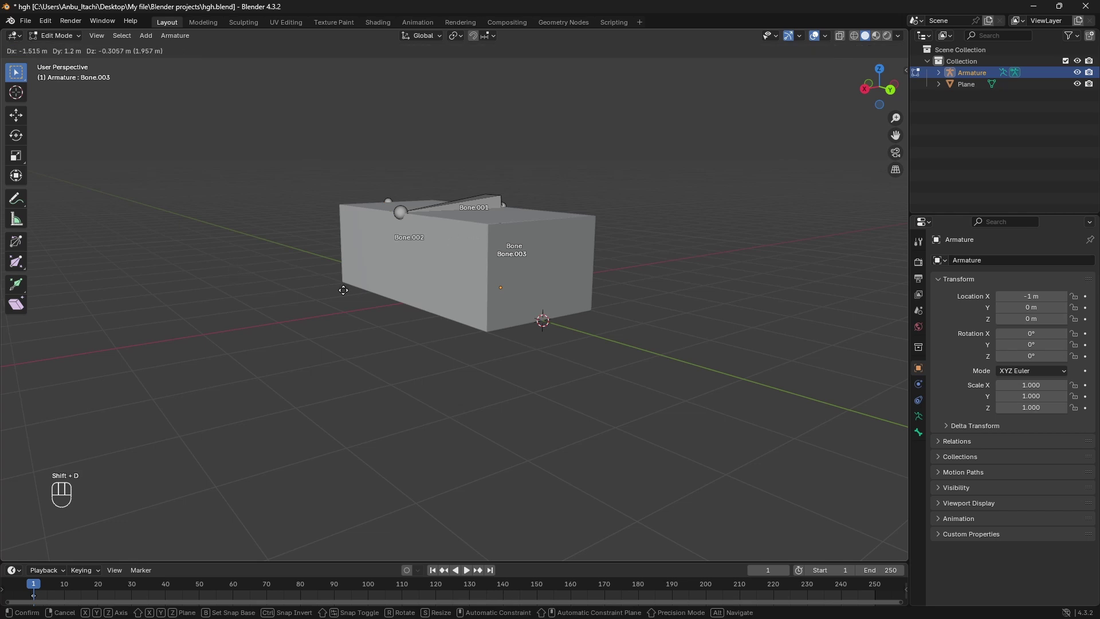
left_click(486, 285)
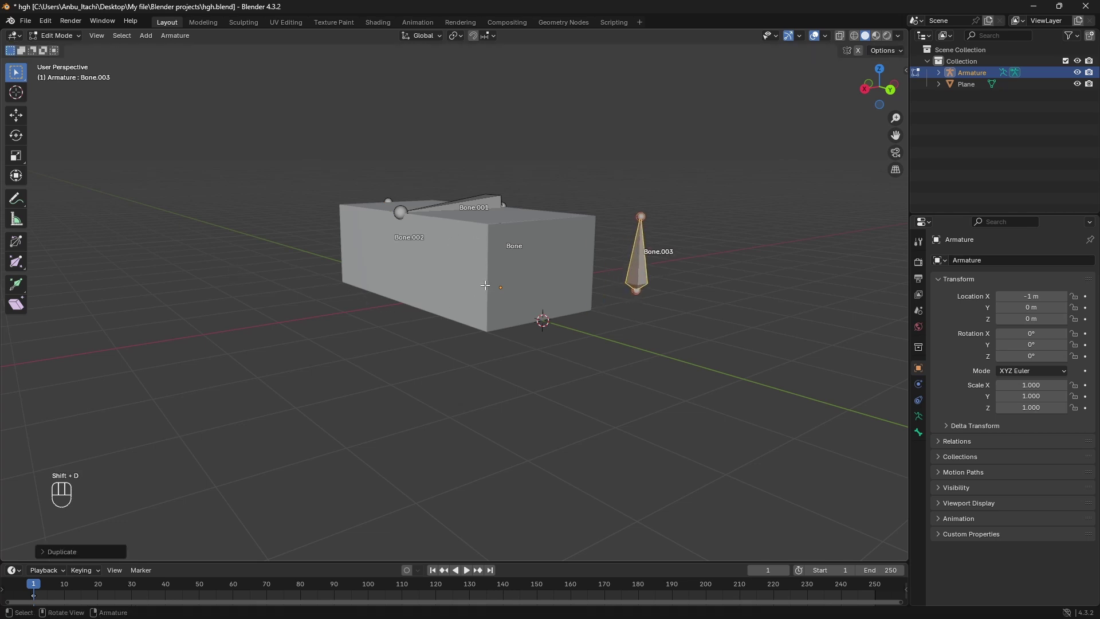
key("shift+s")
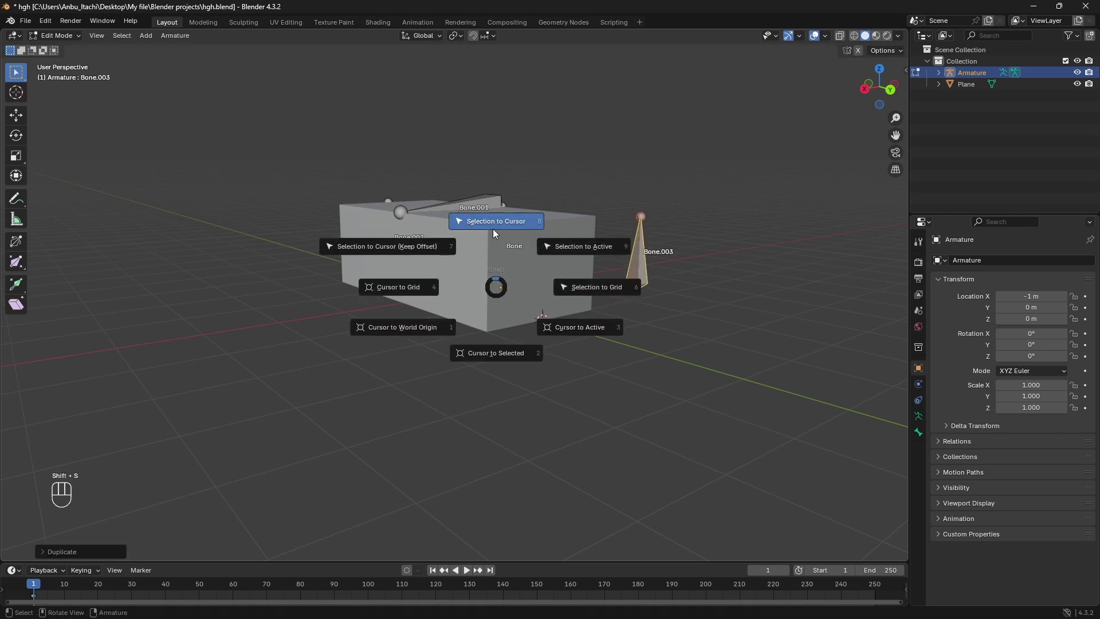
left_click(493, 228)
middle_click_drag(492, 229, 554, 279)
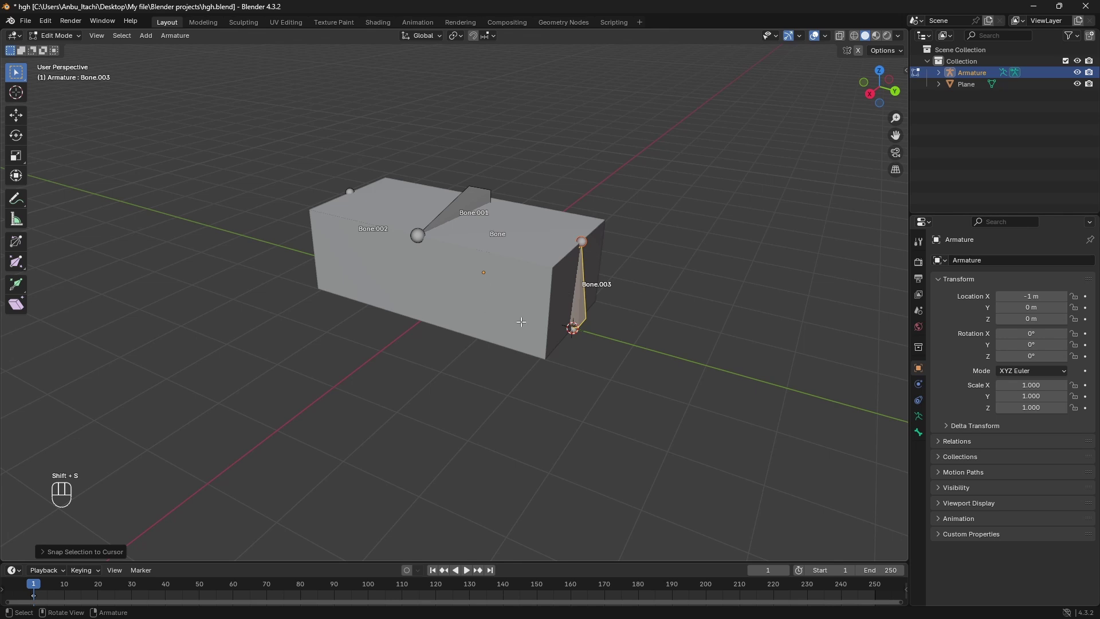
Step: Move the 3D cursor to the box's selected bottom corner vertex
key("Tab")
left_click(449, 284)
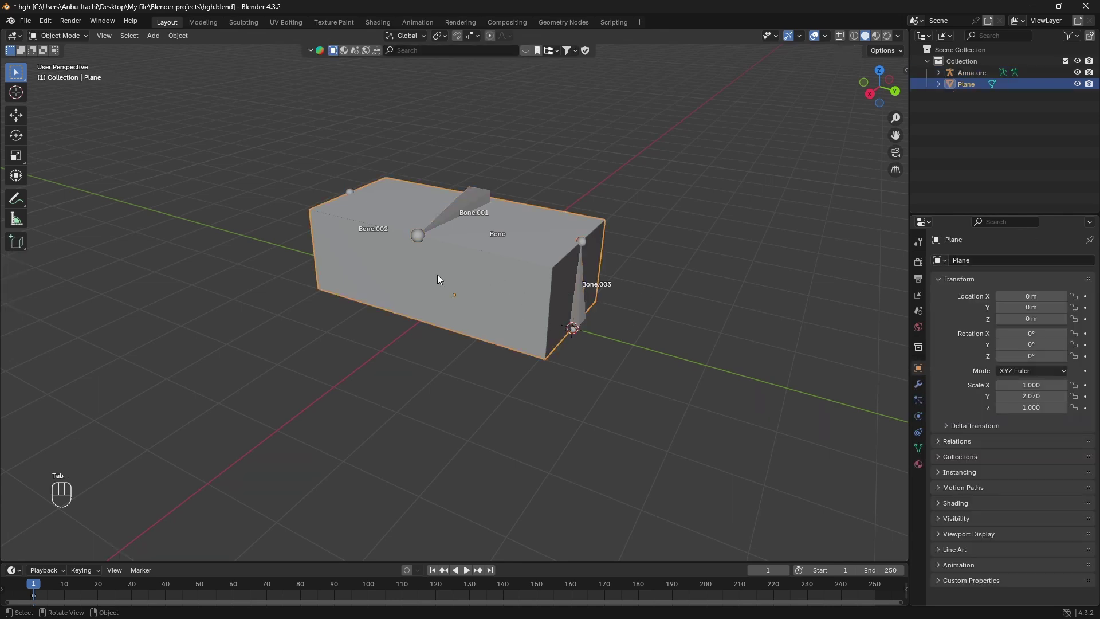
key("Tab")
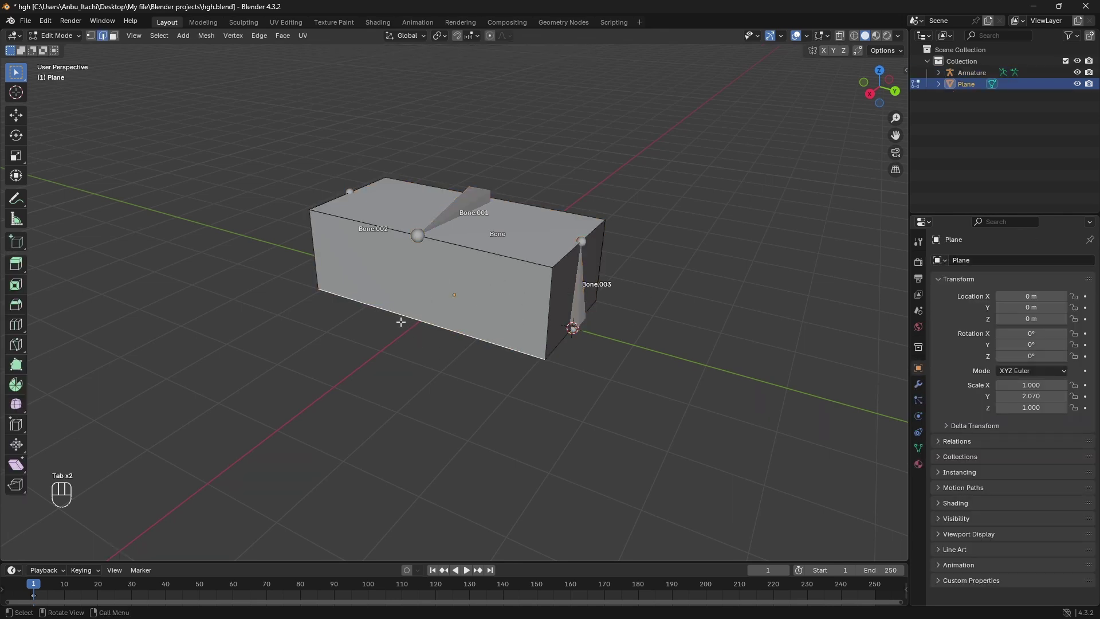
key("shift+s")
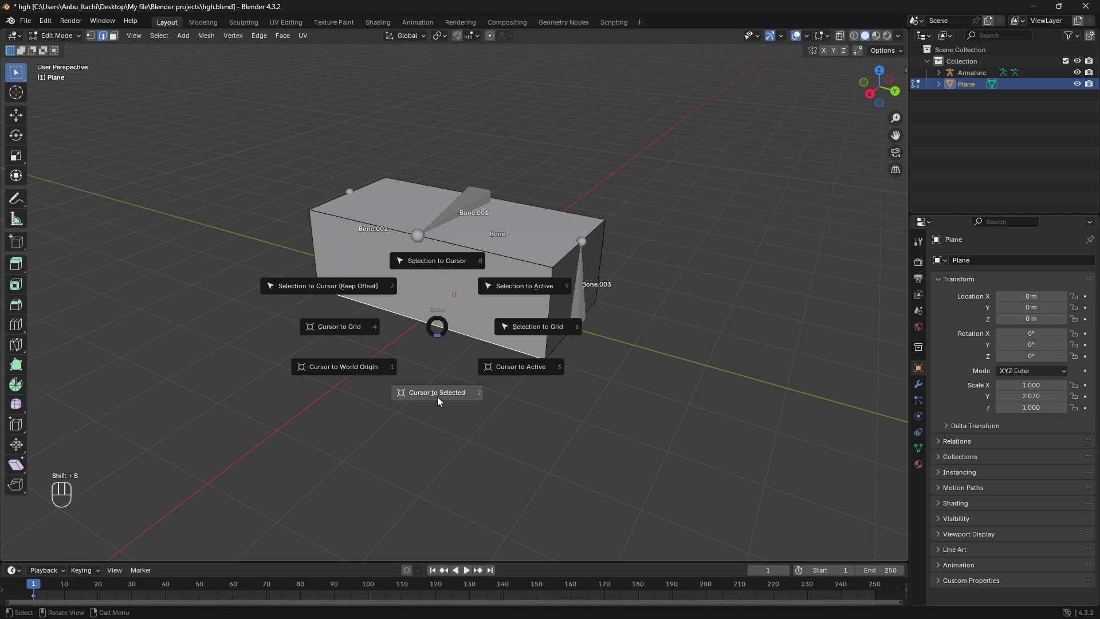
left_click(437, 397)
key("Tab")
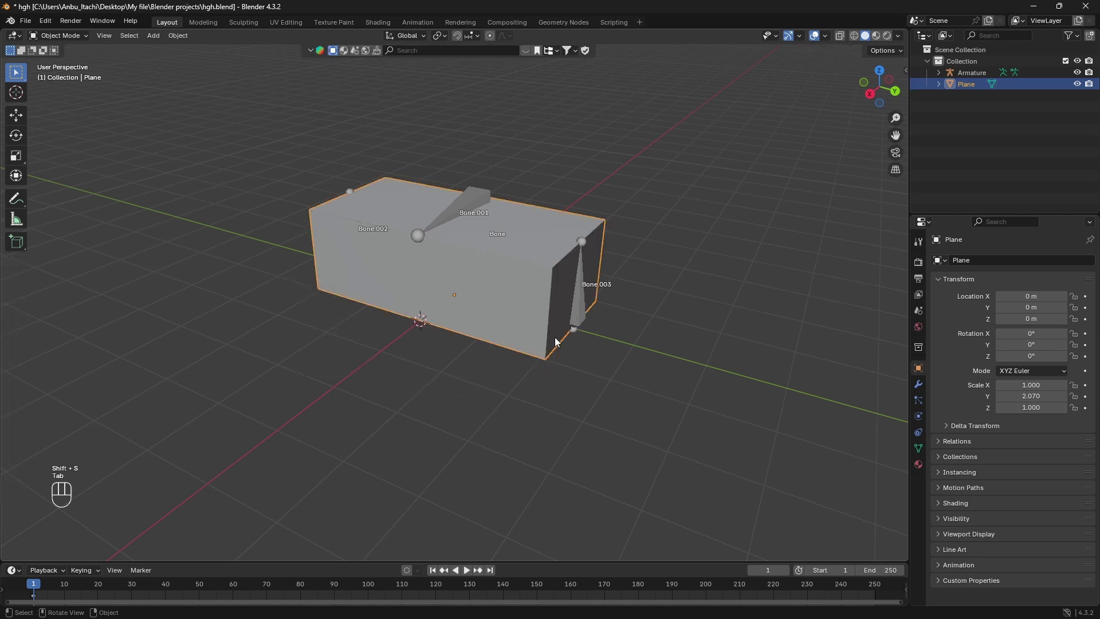
Step: Duplicate Bone.003 into Bone.004, snap it onto the cursor, and save hgh.blend
left_click(584, 299)
key("Tab")
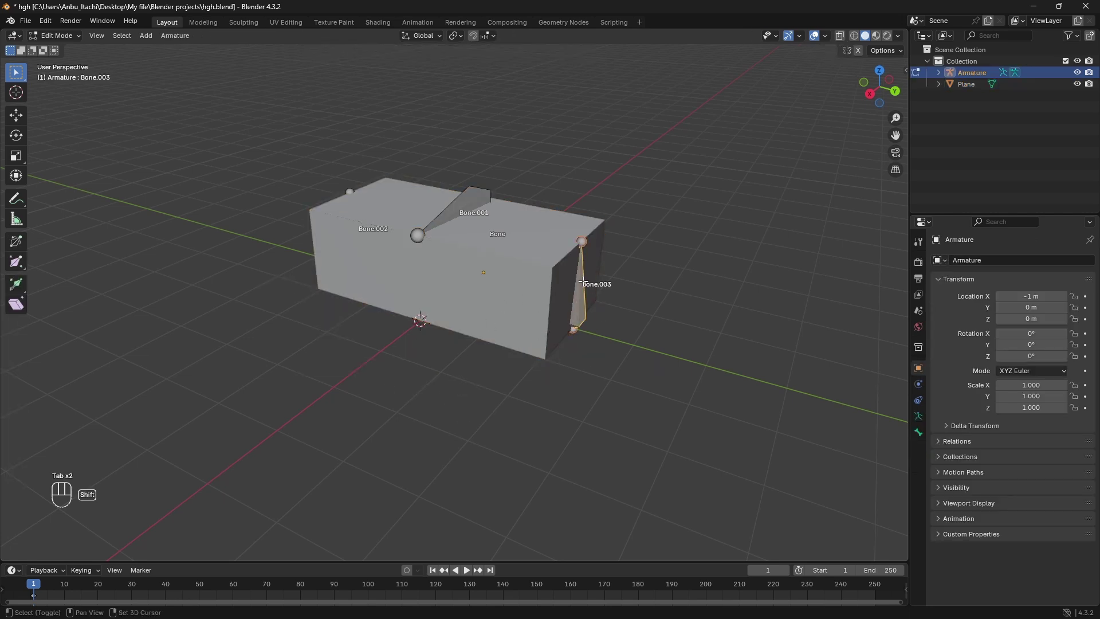
key("shift+d")
left_click(242, 306)
key("shift+s")
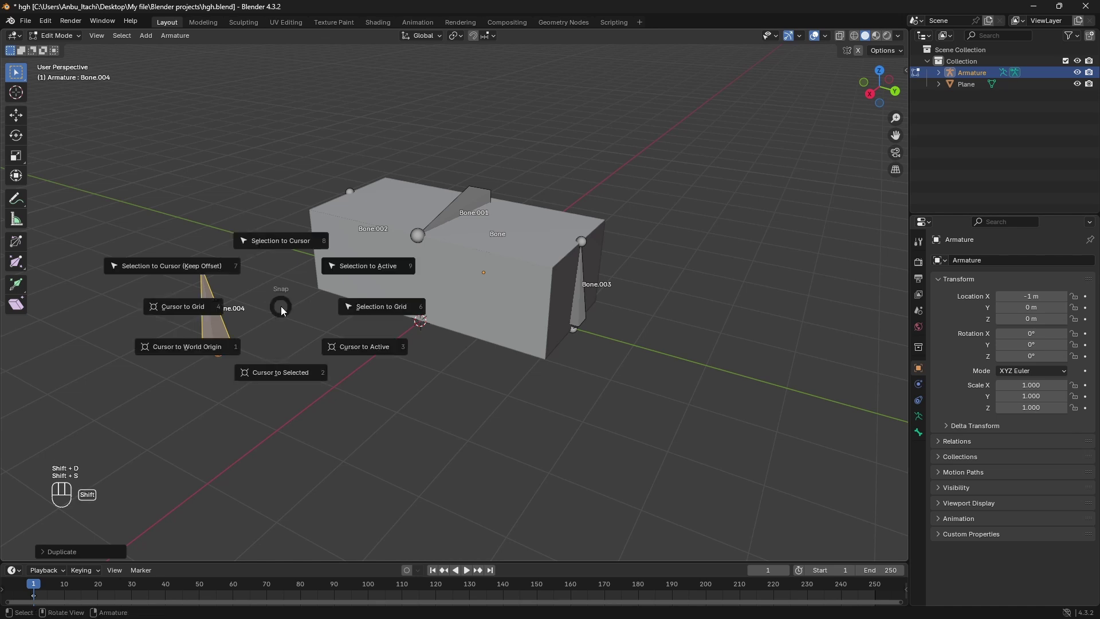
left_click(274, 263)
middle_click_drag(274, 264, 567, 306)
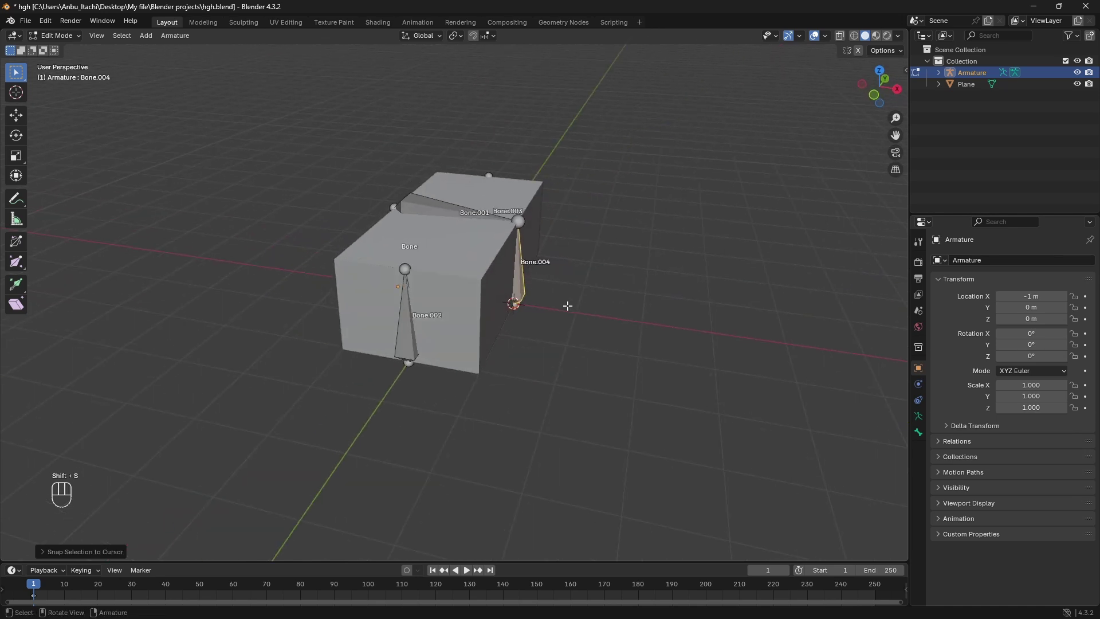
key("ctrl+s")
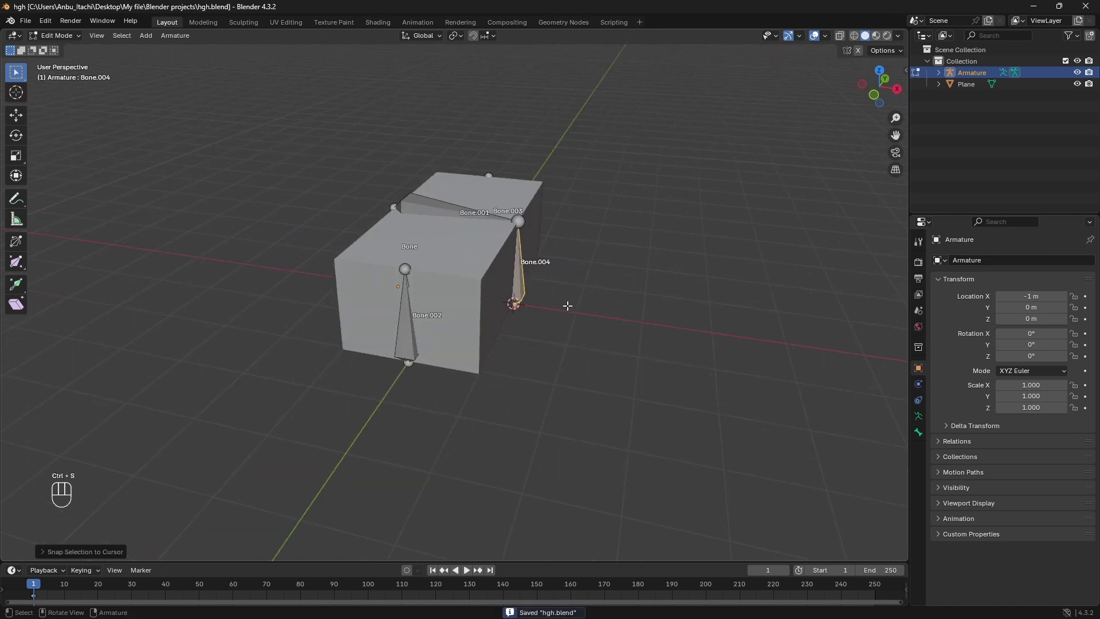
key("Tab")
Step: Switch the armature to Pose Mode and test-rotate Bone around the global Y axis
left_click(69, 36)
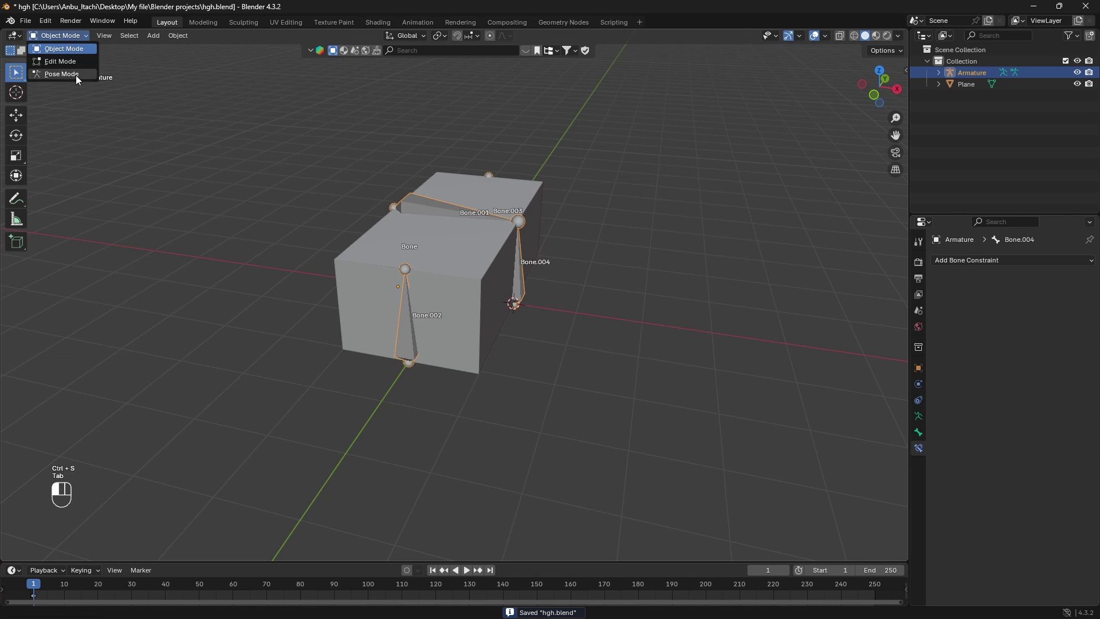
left_click(75, 75)
middle_click_drag(438, 333, 180, 331)
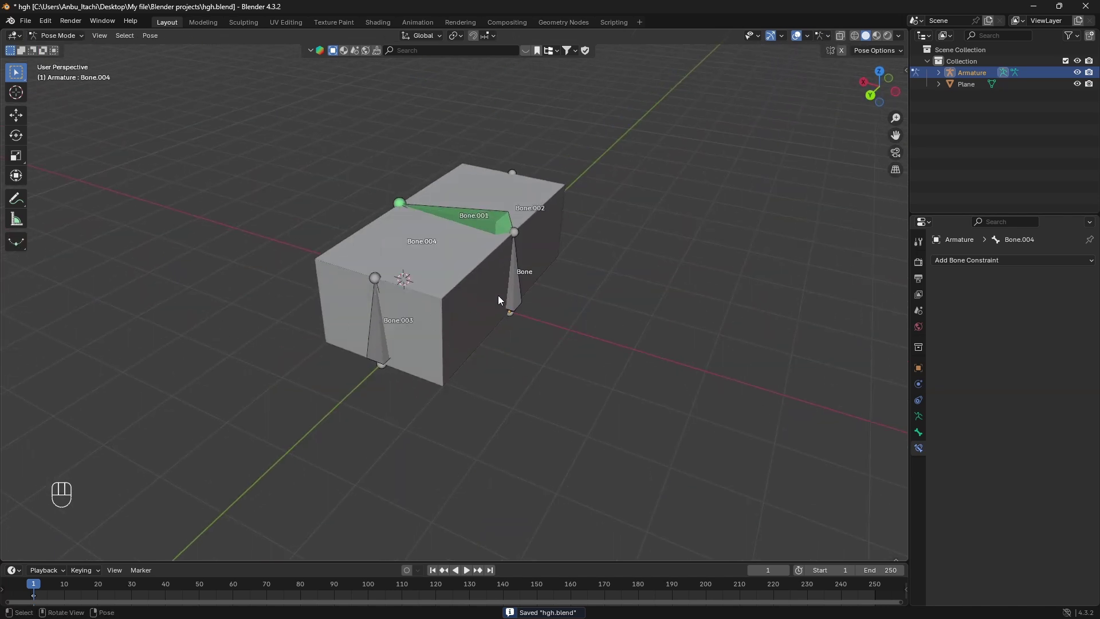
left_click(526, 308)
key("r")
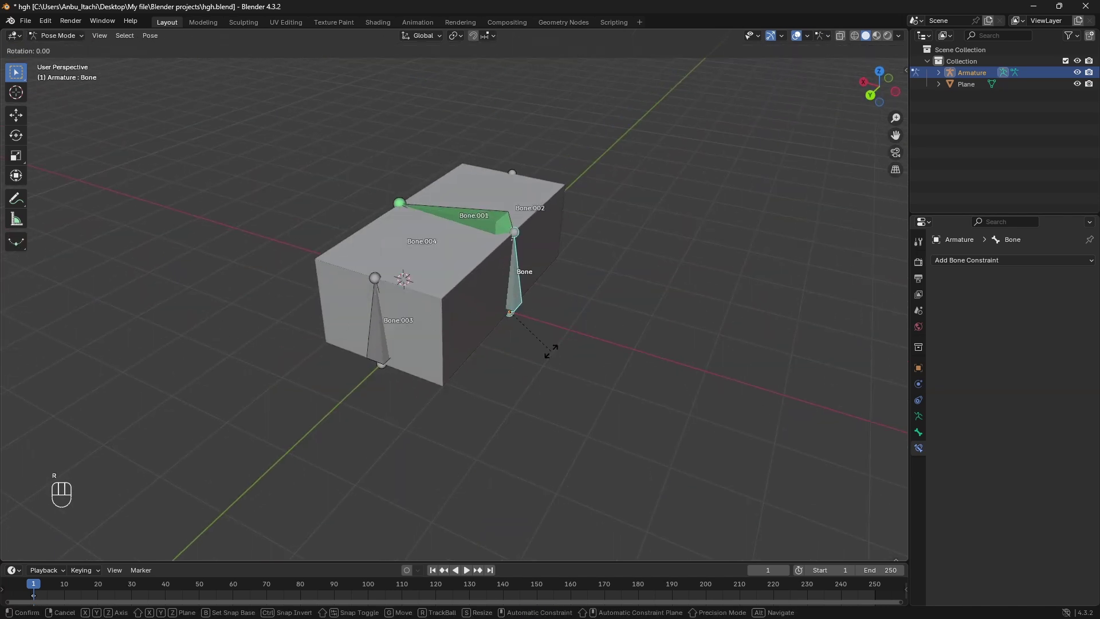
key("y")
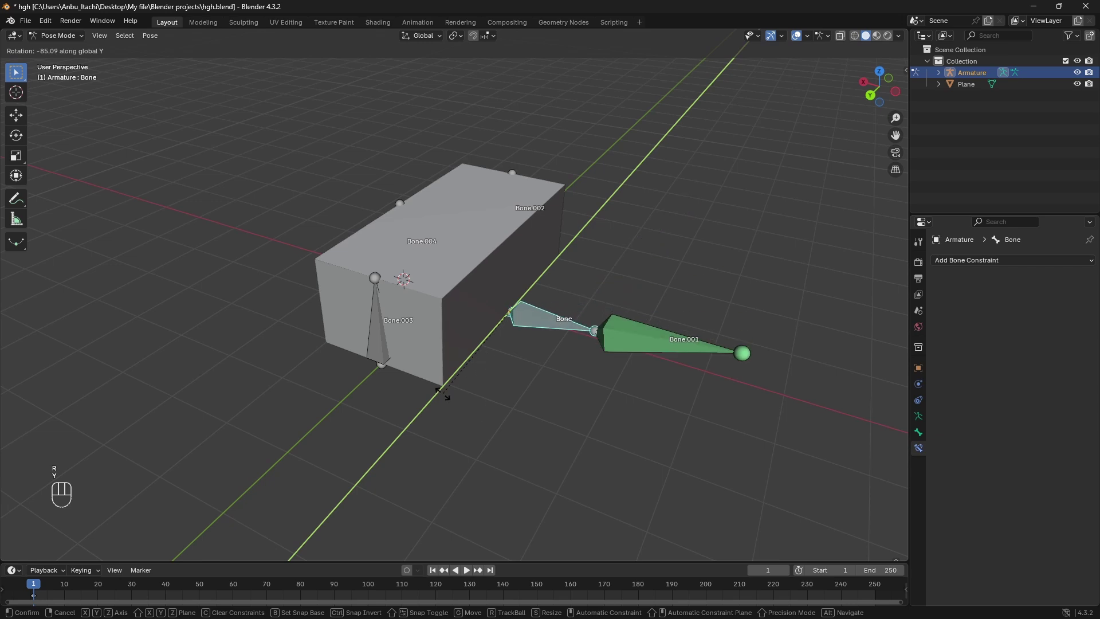
left_click(437, 369)
Step: Make Bone.004 the active bone and orbit until Bone.003 is on the right
left_click(370, 343)
middle_click_drag(399, 361, 407, 267)
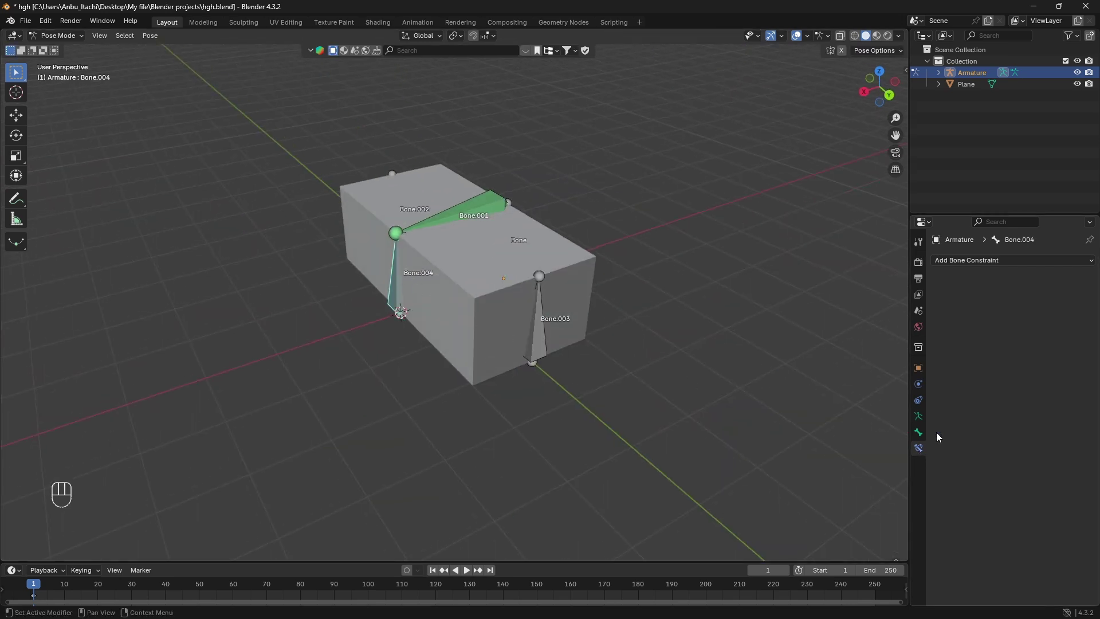
middle_click_drag(322, 413, 482, 405)
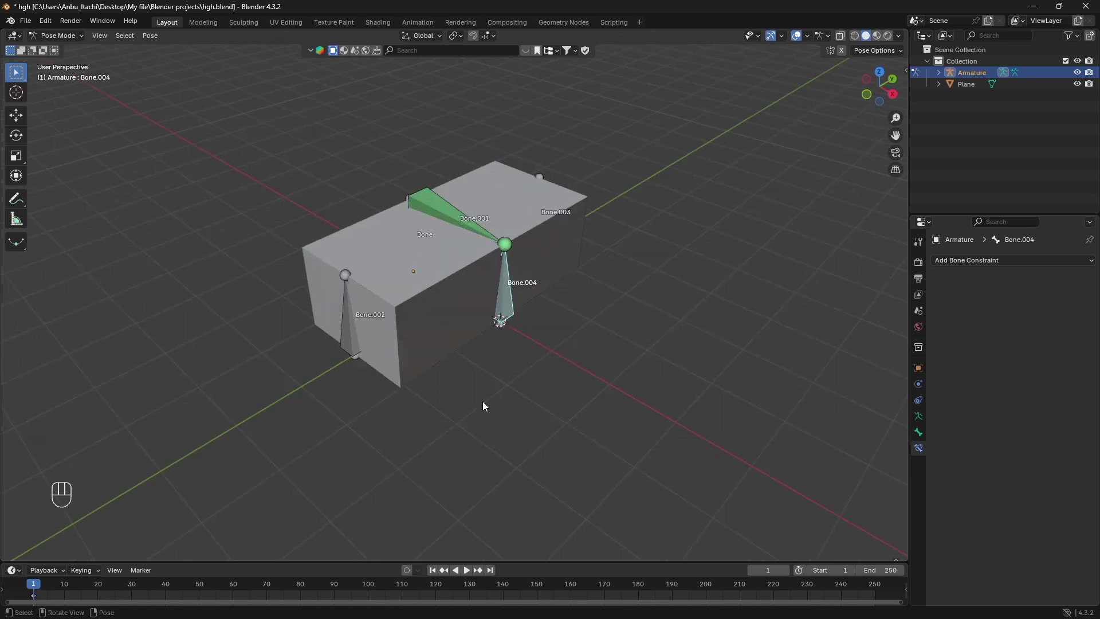
middle_click_drag(355, 353, 236, 357)
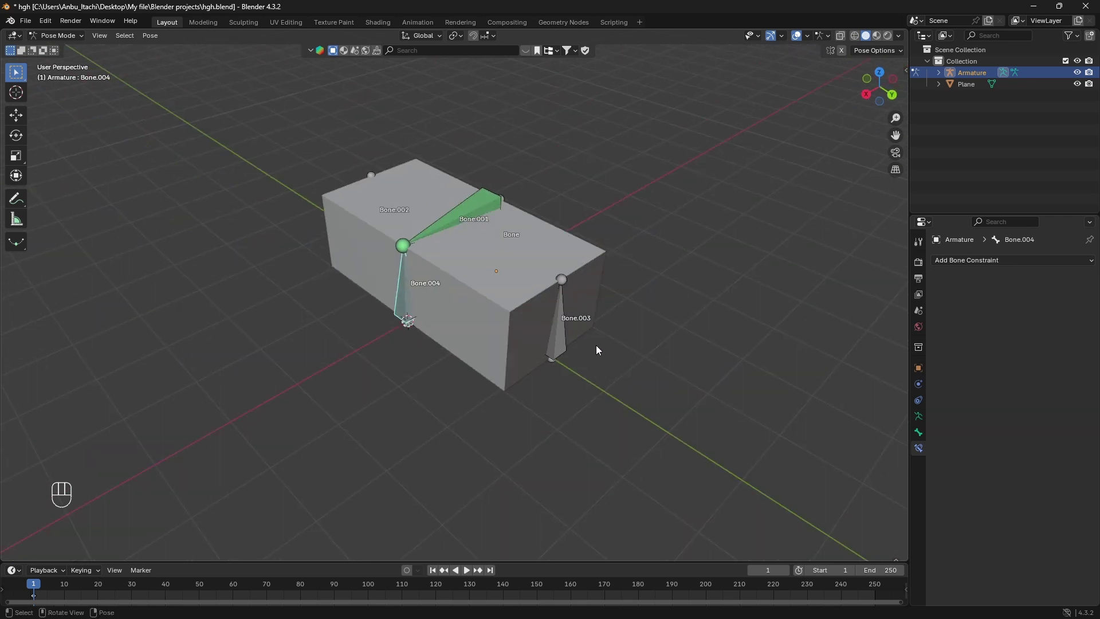
Step: Add a Copy Rotation constraint to Bone.003, targeting the Armature's bone named Bone
left_click(565, 345)
middle_click_drag(565, 345, 636, 362)
left_click(972, 260)
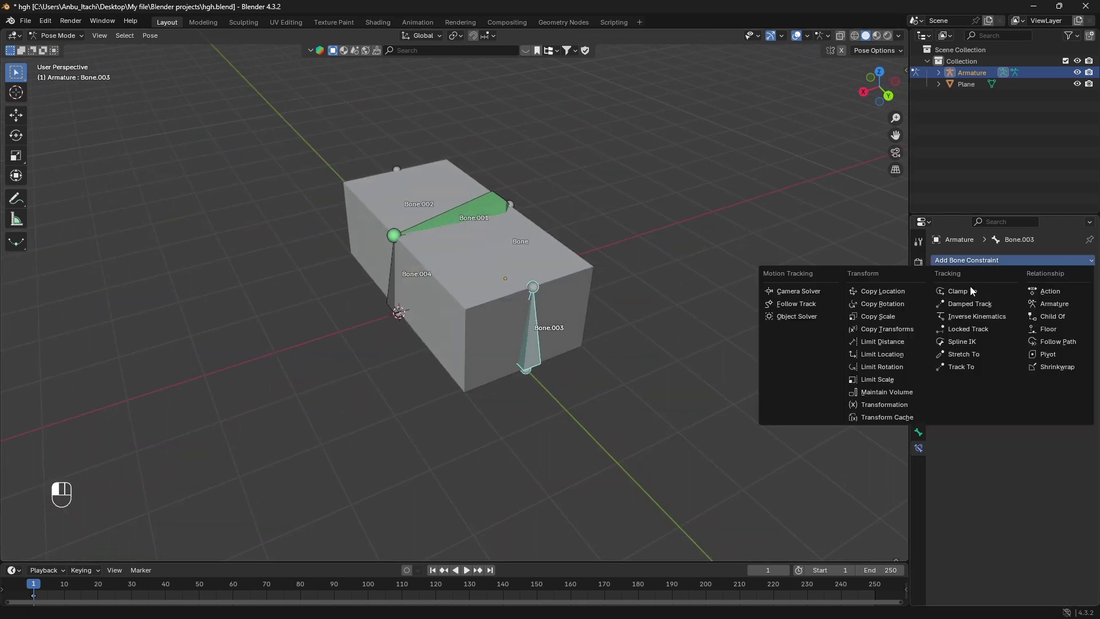
left_click(871, 304)
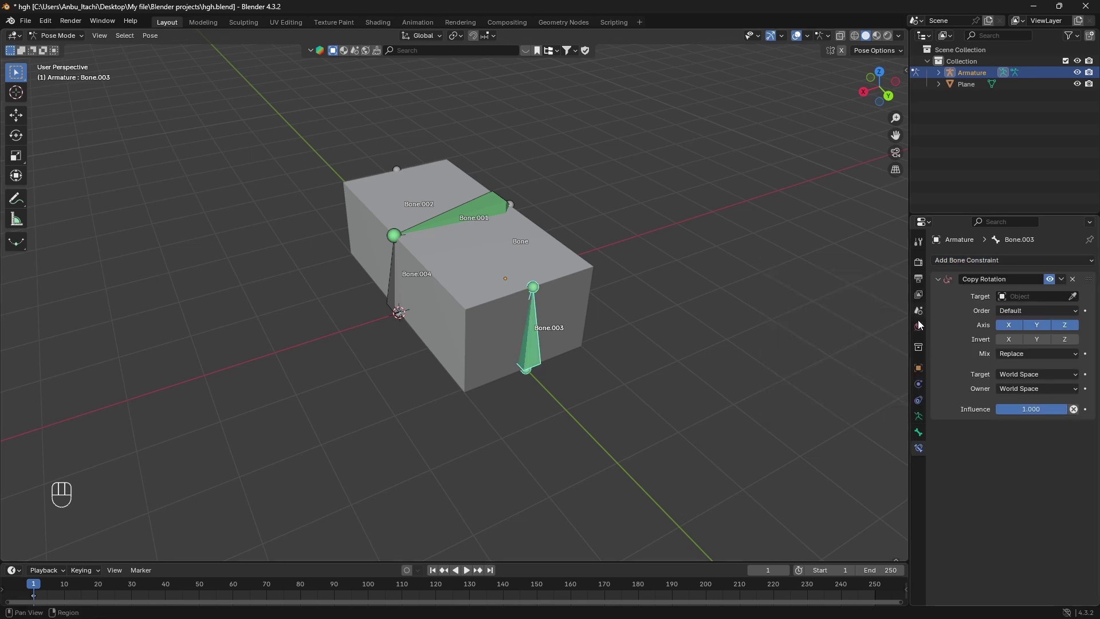
left_click(1036, 296)
left_click(972, 314)
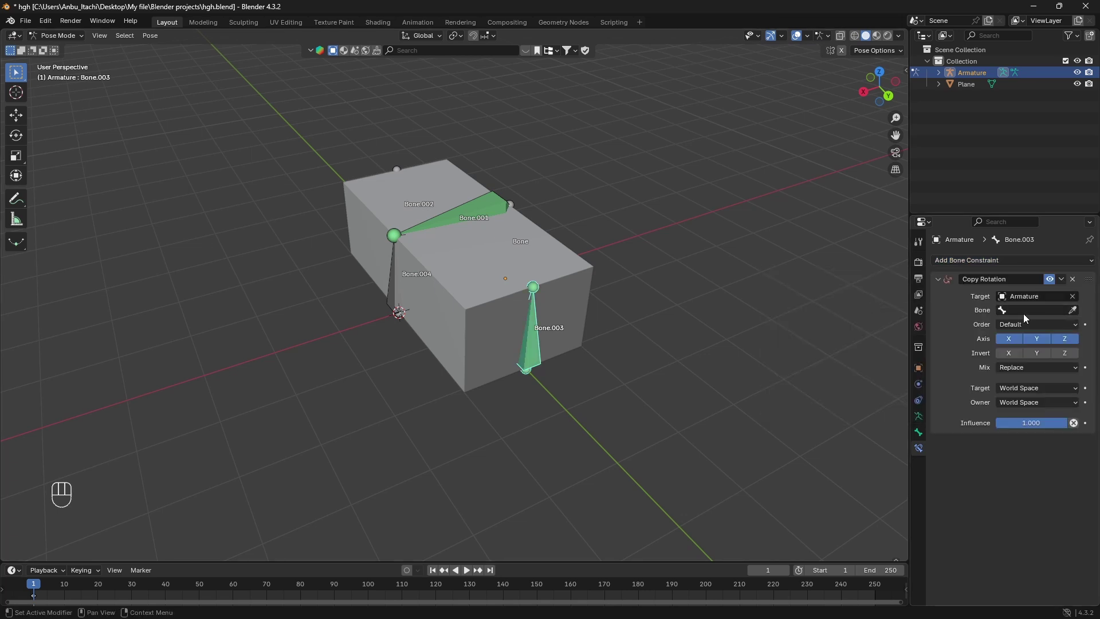
left_click(1023, 310)
left_click(965, 328)
middle_click_drag(717, 335, 717, 332)
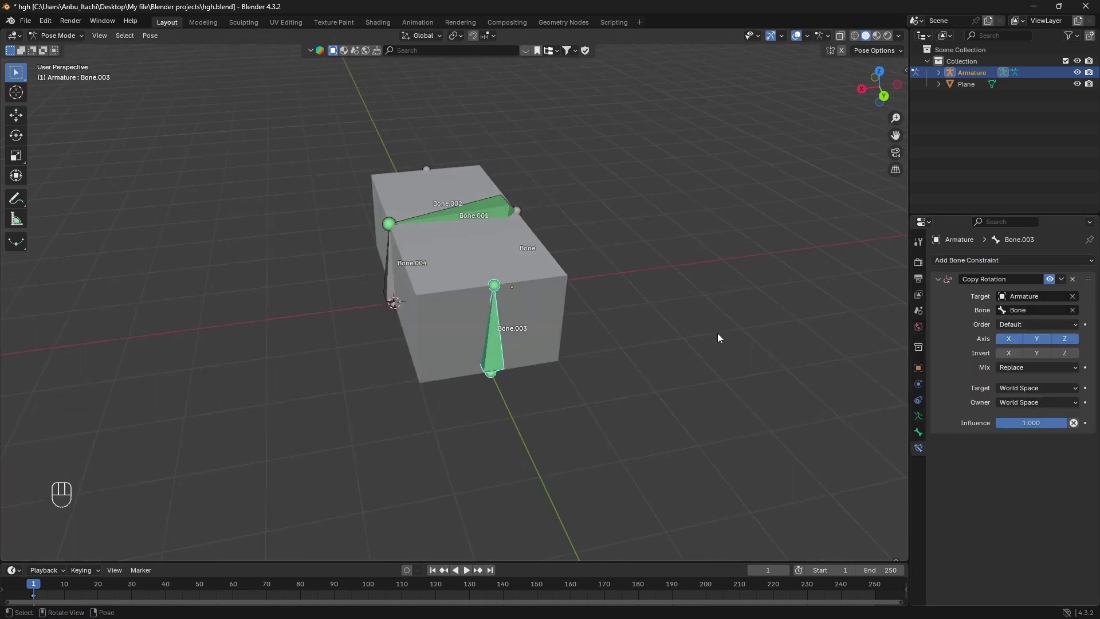
Step: Set the Copy Rotation constraint's Target space and Owner space to Local Space
left_click(1020, 388)
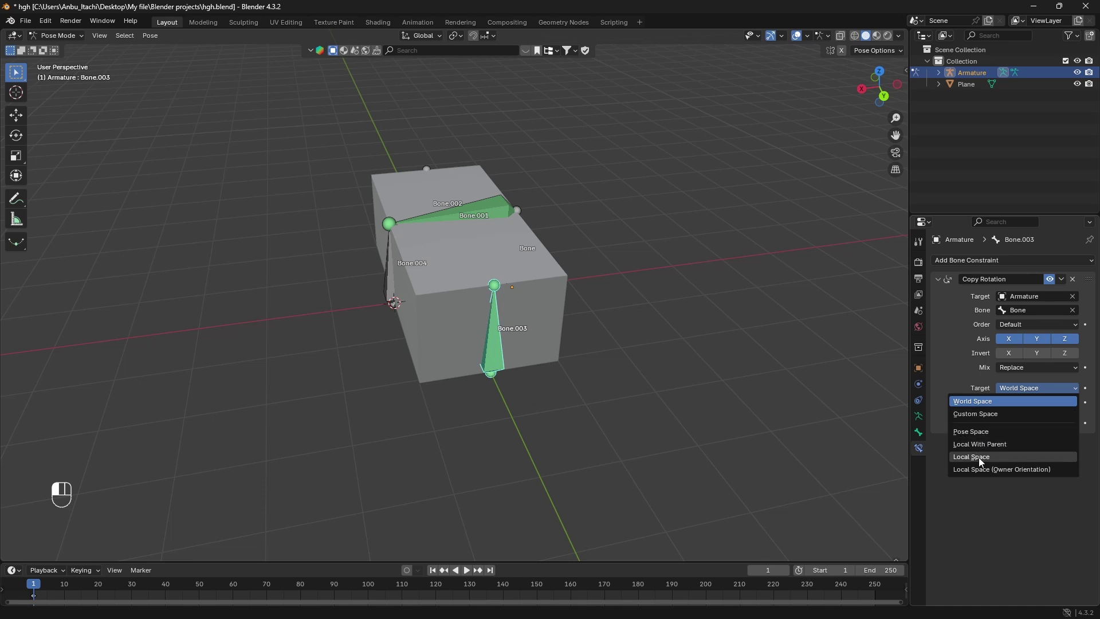
left_click(979, 456)
left_click(1036, 402)
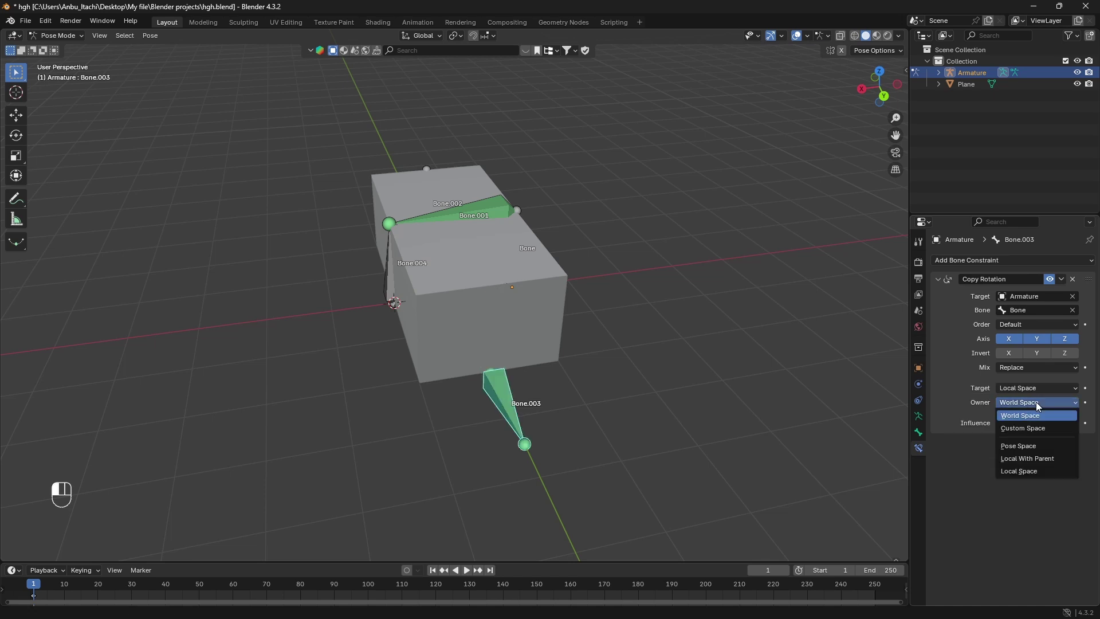
left_click(1016, 470)
middle_click_drag(573, 343, 524, 280)
left_click(524, 280)
Step: Rotate Bone horizontally around the global Y axis
key("r")
key("y")
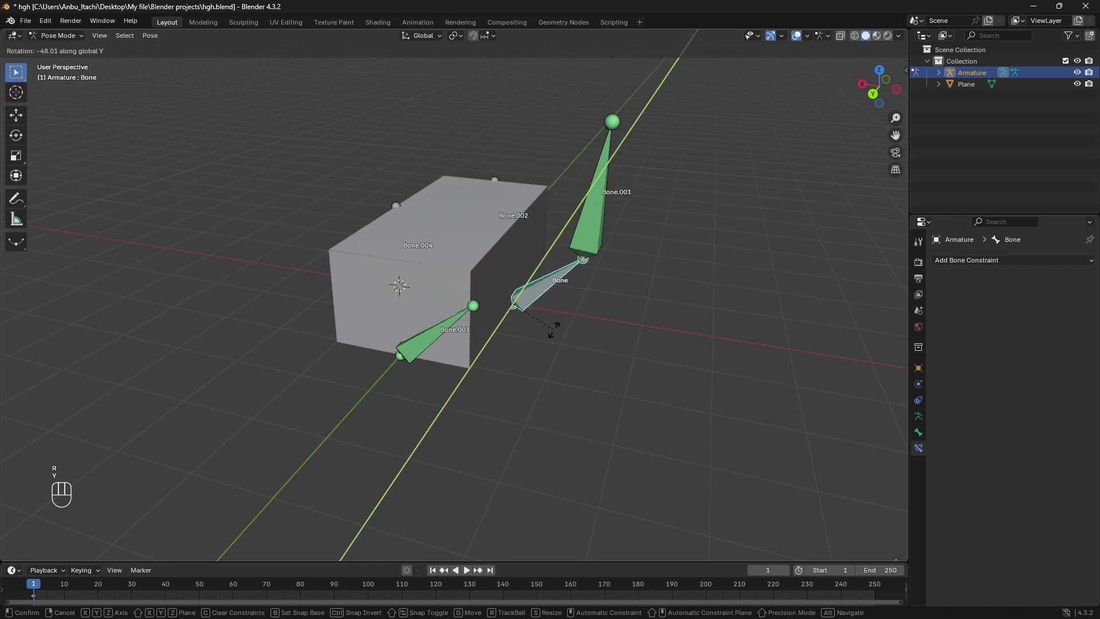
left_click(530, 338)
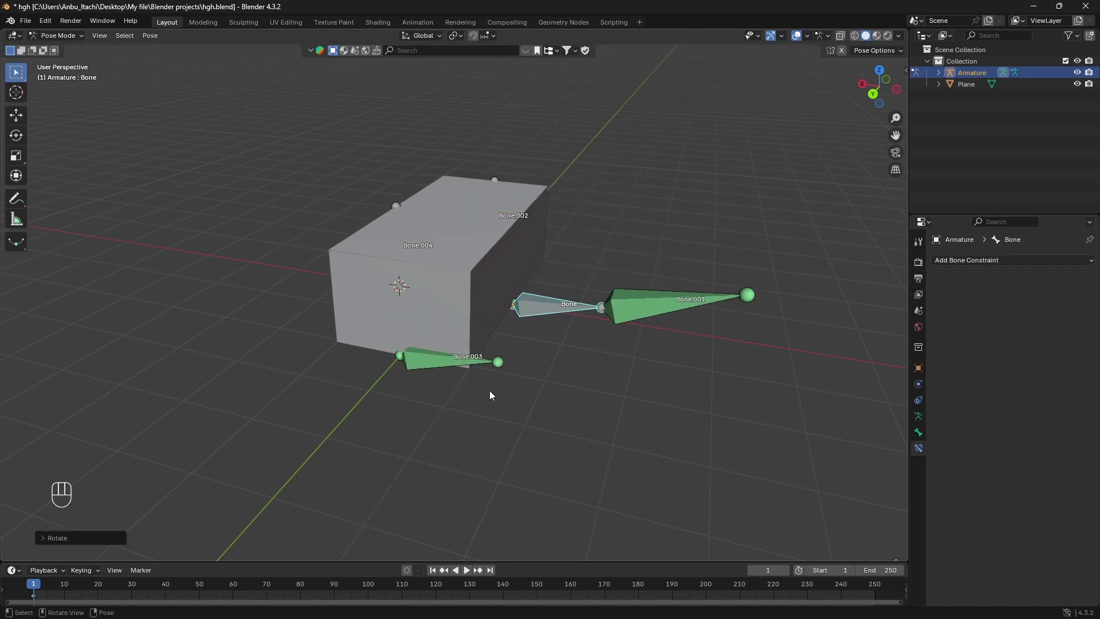
middle_click_drag(489, 390, 525, 397)
Step: Sketch and erase annotation lines and arrows around Bone.003 and the box
left_click_drag(527, 362, 569, 363)
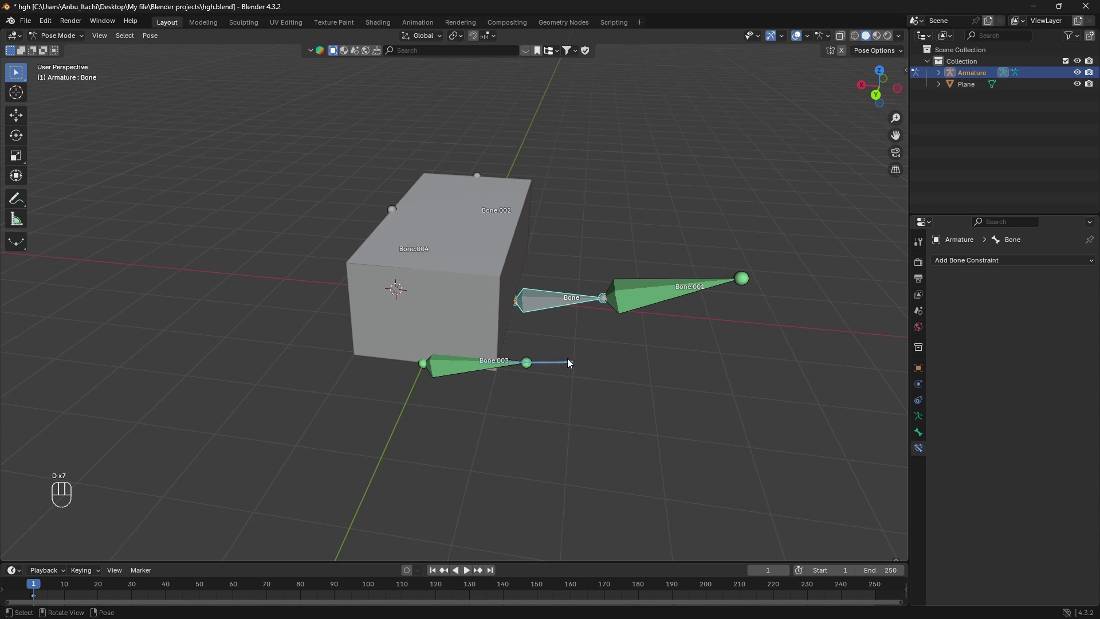
right_click_drag(588, 366, 484, 374)
middle_click_drag(480, 376, 396, 372)
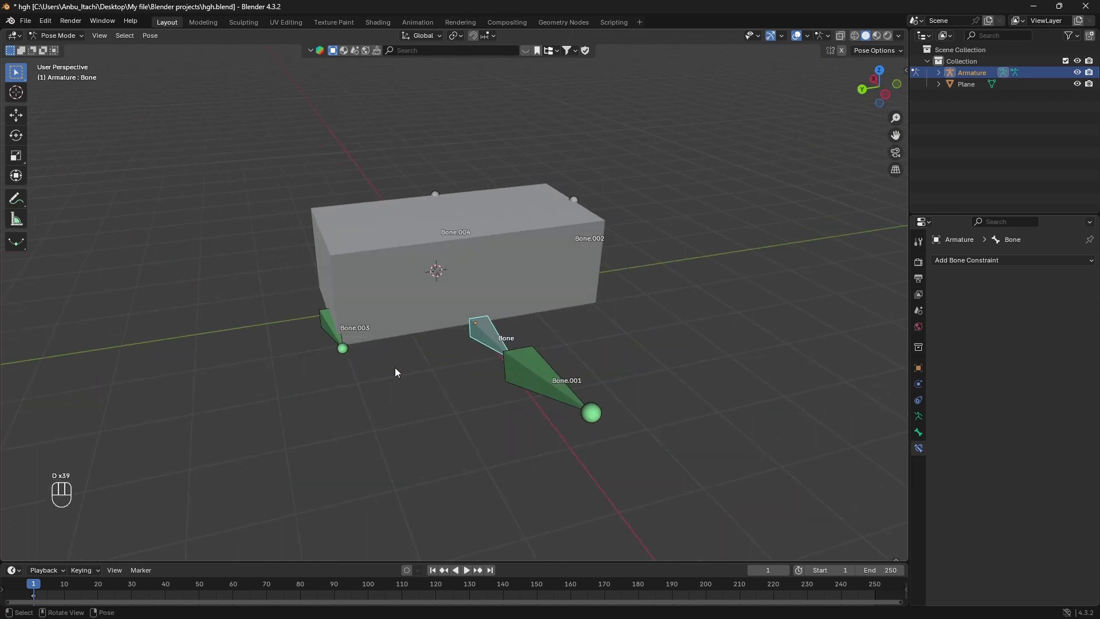
left_click_drag(321, 339, 341, 346)
mouse_move(318, 247)
left_mouse_down()
mouse_move(260, 260)
mouse_move(227, 295)
mouse_move(252, 298)
left_mouse_up()
mouse_move(253, 297)
middle_mouse_down()
mouse_move(361, 303)
mouse_move(401, 334)
middle_mouse_up()
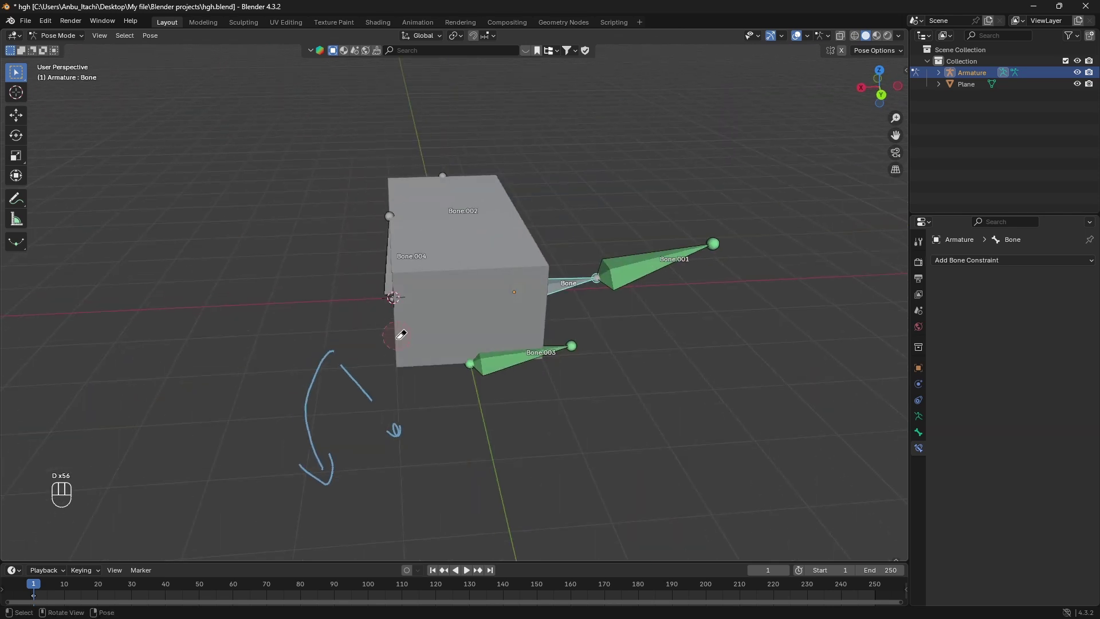
mouse_move(359, 425)
right_mouse_down()
mouse_move(341, 358)
mouse_move(330, 419)
mouse_move(312, 405)
mouse_move(318, 375)
mouse_move(367, 431)
mouse_move(310, 463)
mouse_move(417, 475)
mouse_move(424, 422)
right_mouse_up()
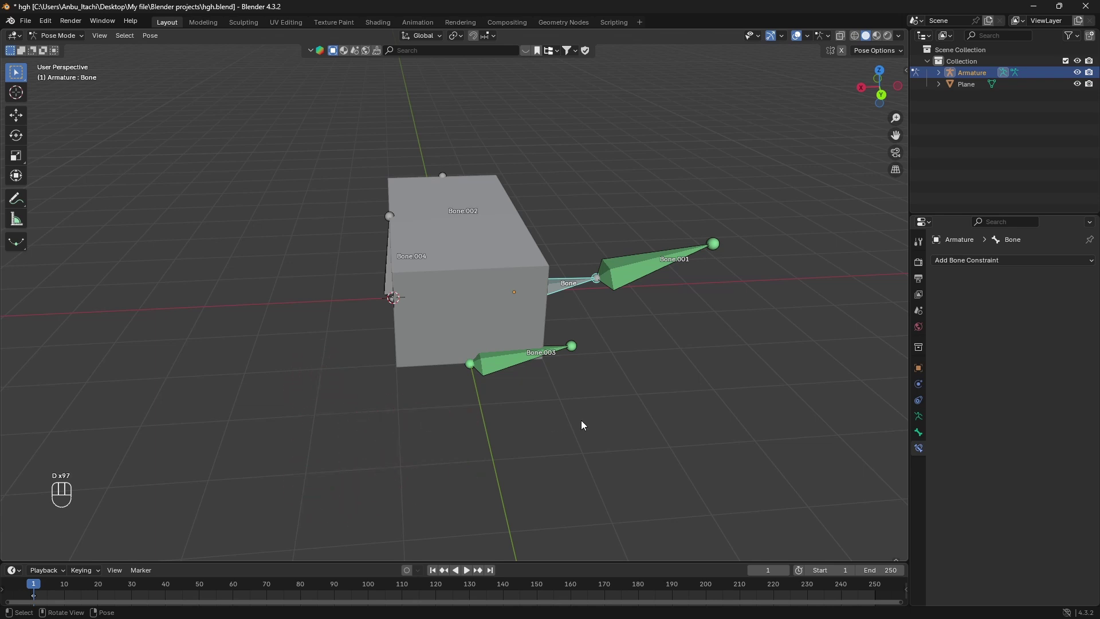
key("ctrl+z")
key("s")
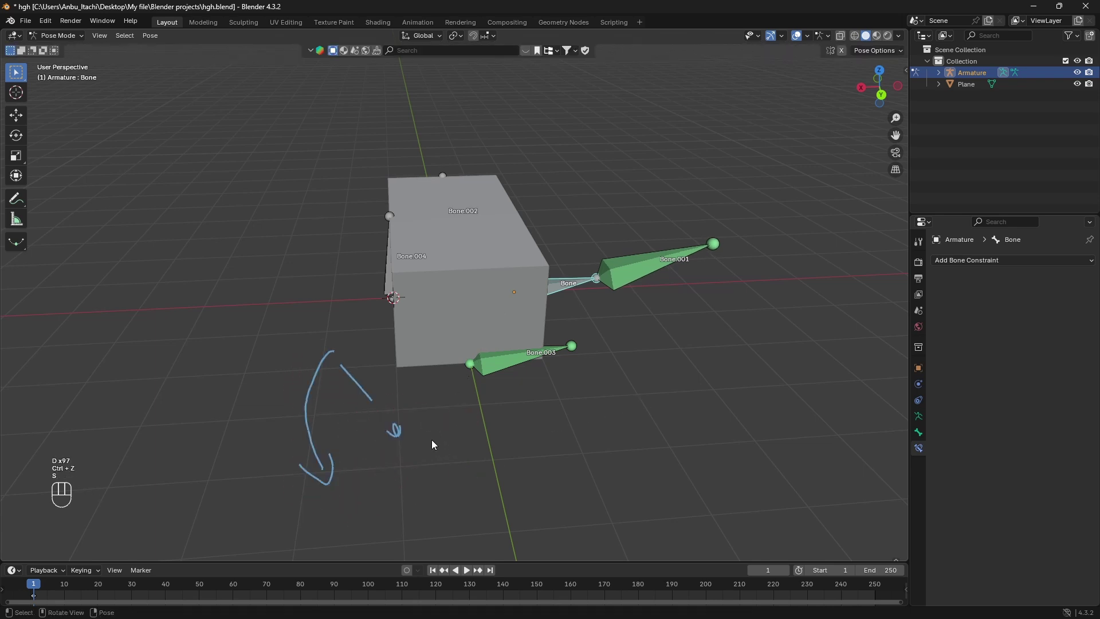
mouse_move(449, 435)
right_mouse_down()
mouse_move(336, 373)
mouse_move(370, 444)
mouse_move(425, 456)
right_mouse_up()
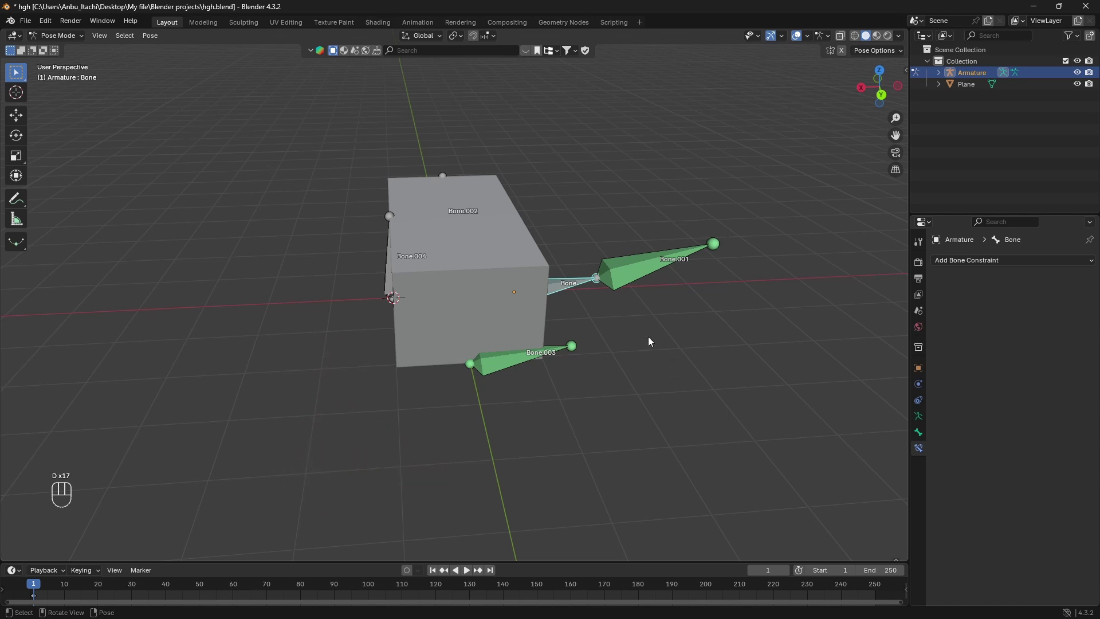
Step: Undo back to the earlier bone pose and switch the armature into Edit Mode
key("ctrl+z")
middle_click_drag(535, 255, 593, 263)
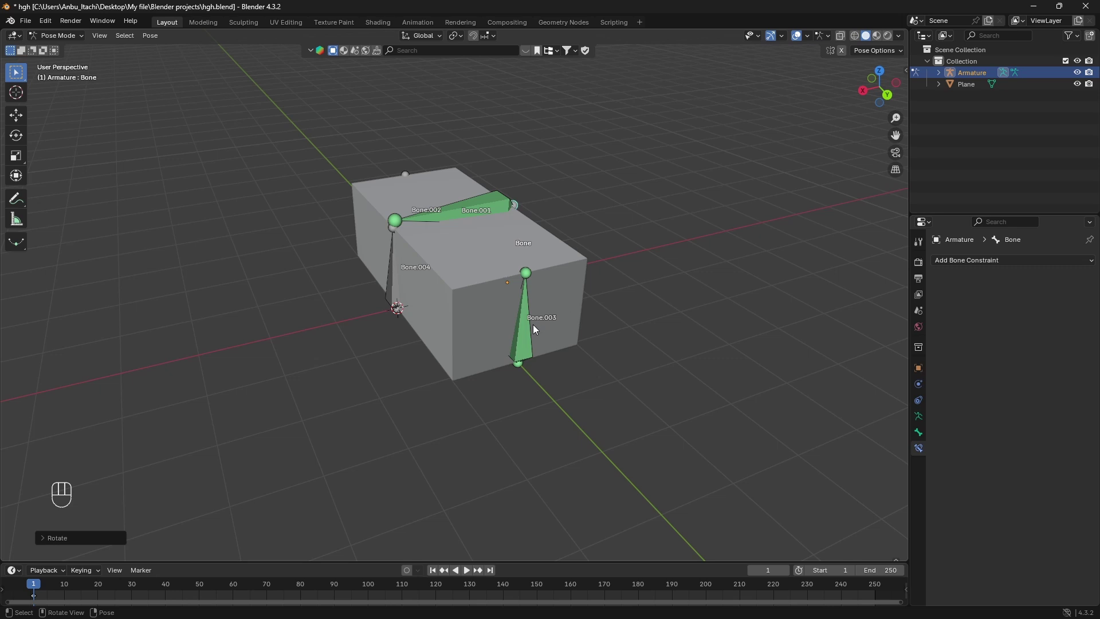
key("Tab")
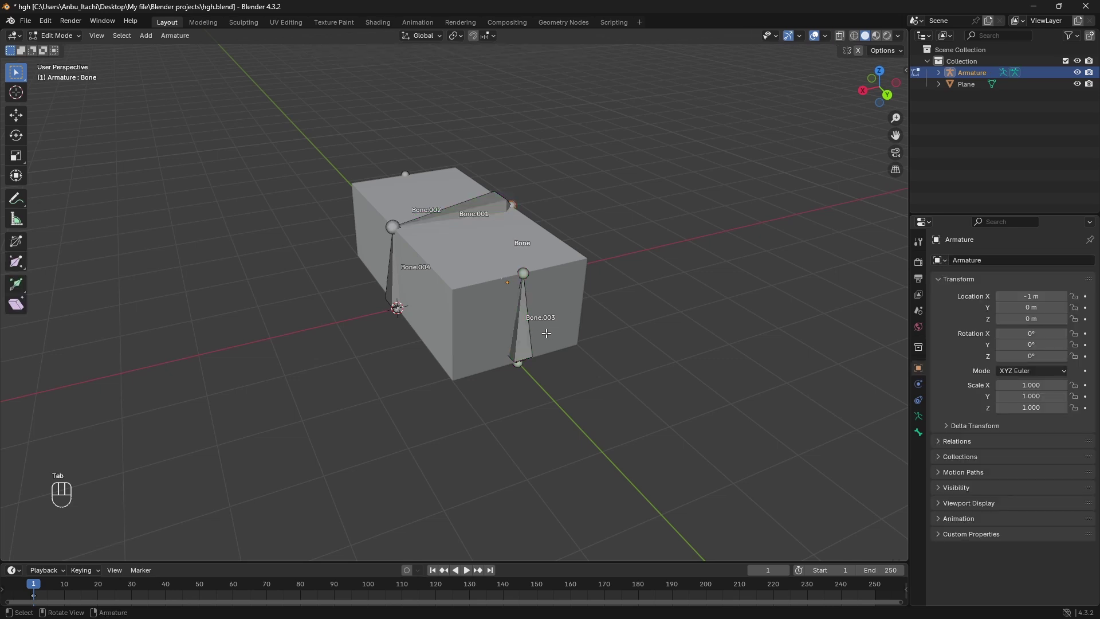
Step: With Bone.003 selected, browse the sidebar's Tool, View and Item tabs, then show Armature Data properties
left_click(520, 332)
key("n")
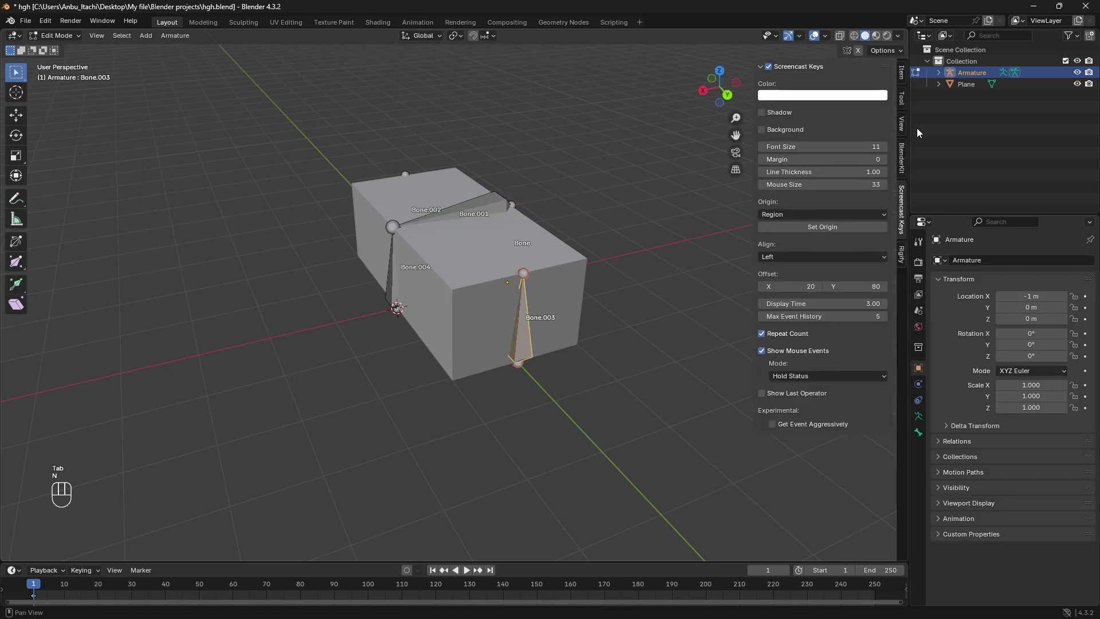
left_click(903, 104)
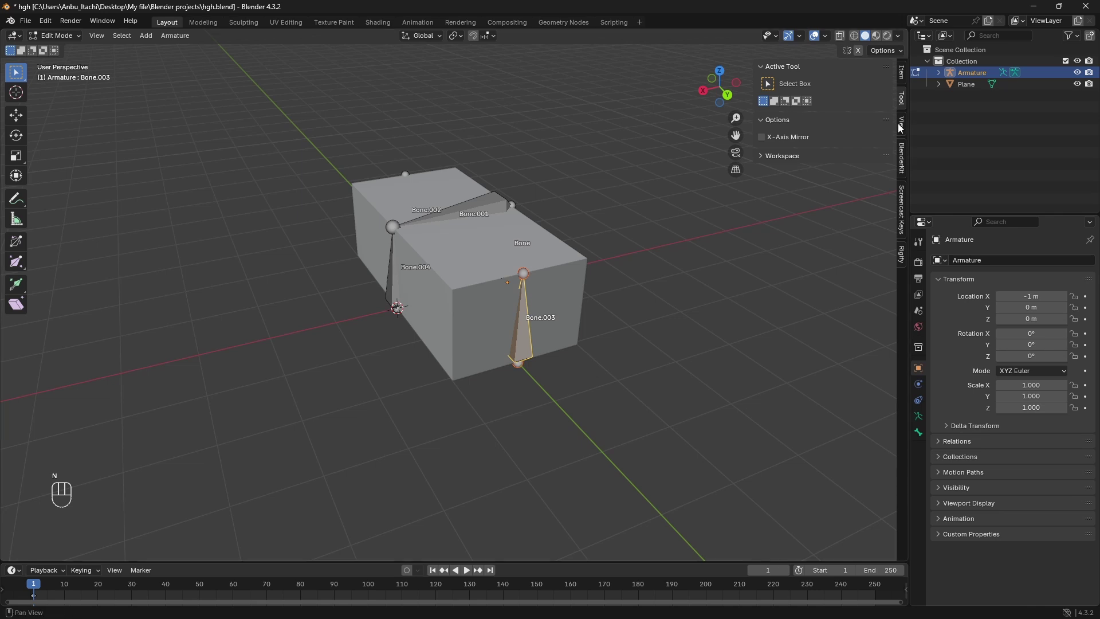
left_click(900, 126)
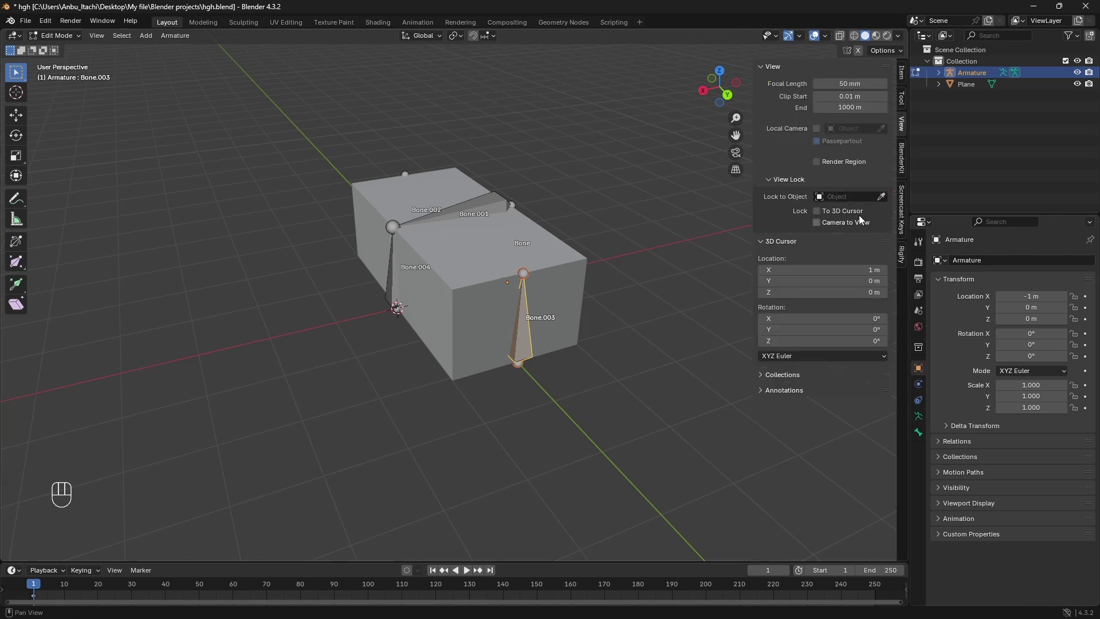
left_click(901, 79)
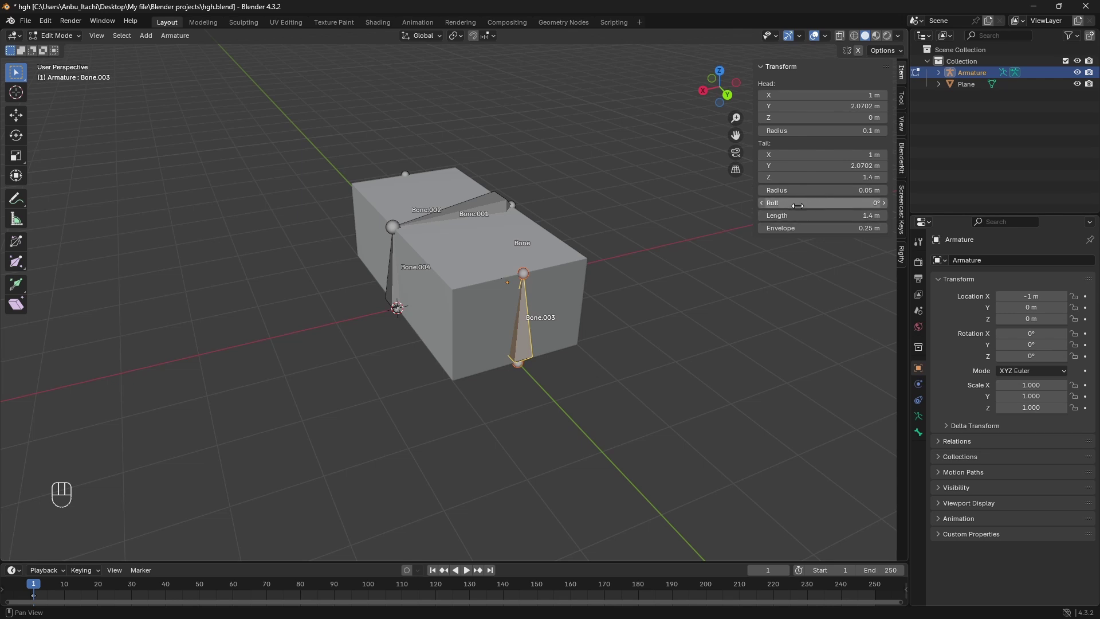
left_click(902, 124)
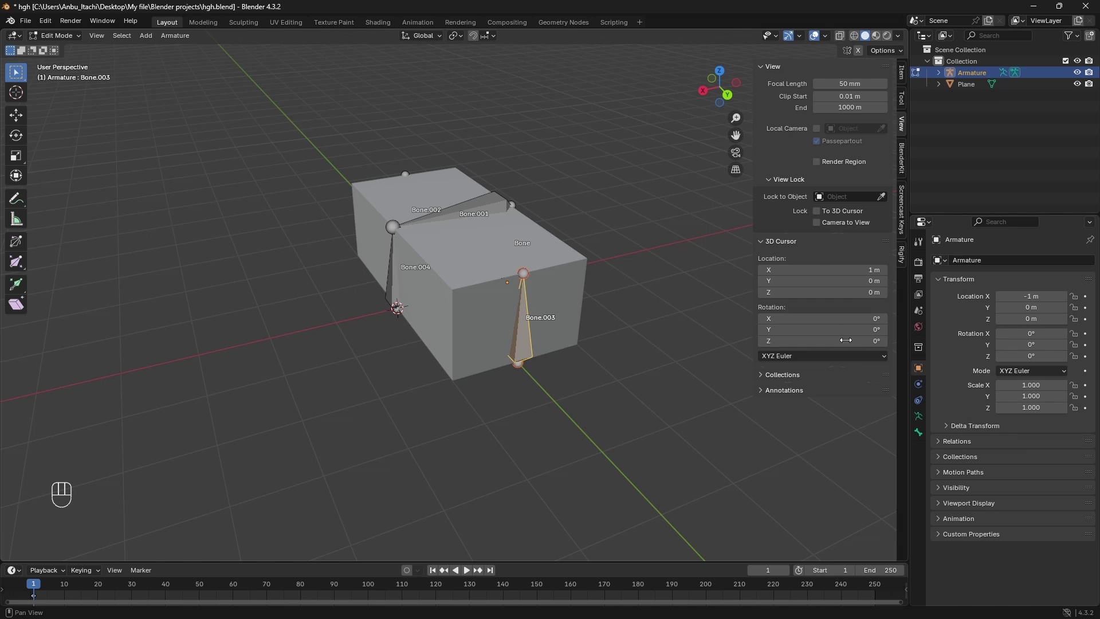
left_click(918, 416)
scroll(951, 440, "down", 1)
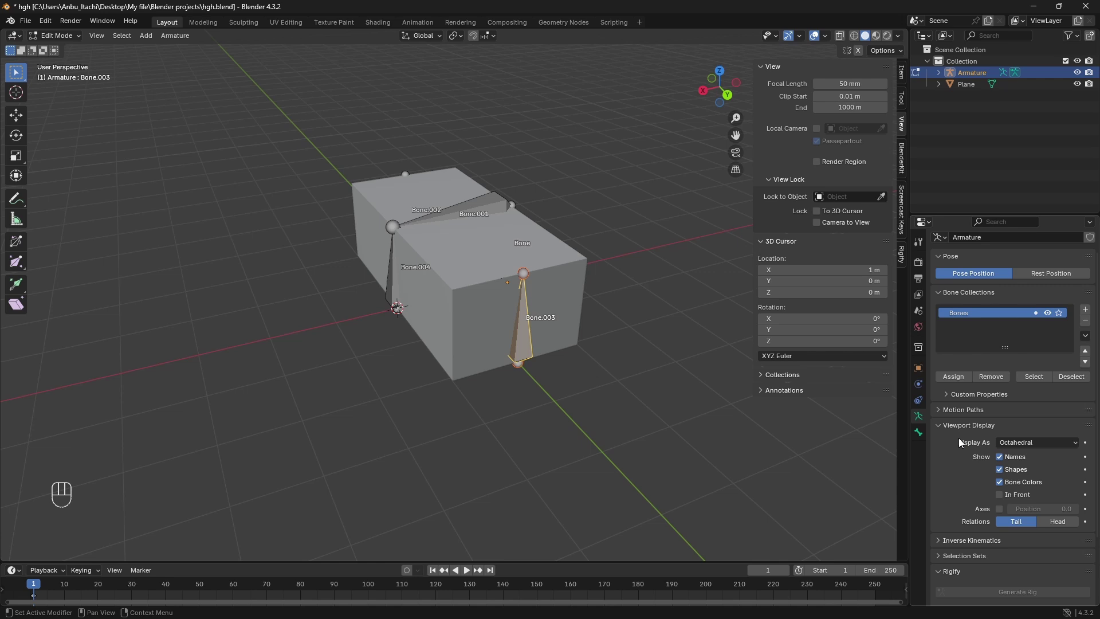
Step: Turn on Axes display for the bones and sketch, then erase, explanatory annotations
left_click(1000, 508)
middle_click_drag(544, 389, 440, 158)
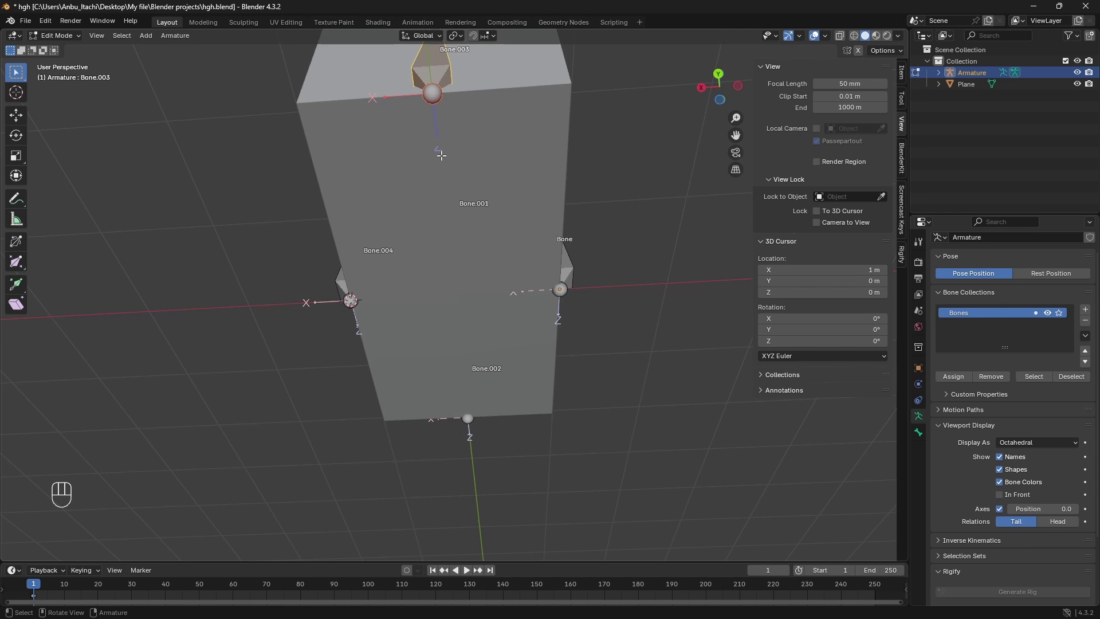
mouse_move(443, 107)
left_mouse_down()
mouse_move(436, 139)
mouse_move(454, 168)
left_mouse_up()
left_click_drag(423, 104, 312, 122)
mouse_move(332, 131)
right_mouse_down()
mouse_move(459, 107)
mouse_move(454, 165)
right_mouse_up()
Step: Show Bone.003's transform values in the Item tab and drag its Roll field
scroll(482, 181, "down", 4)
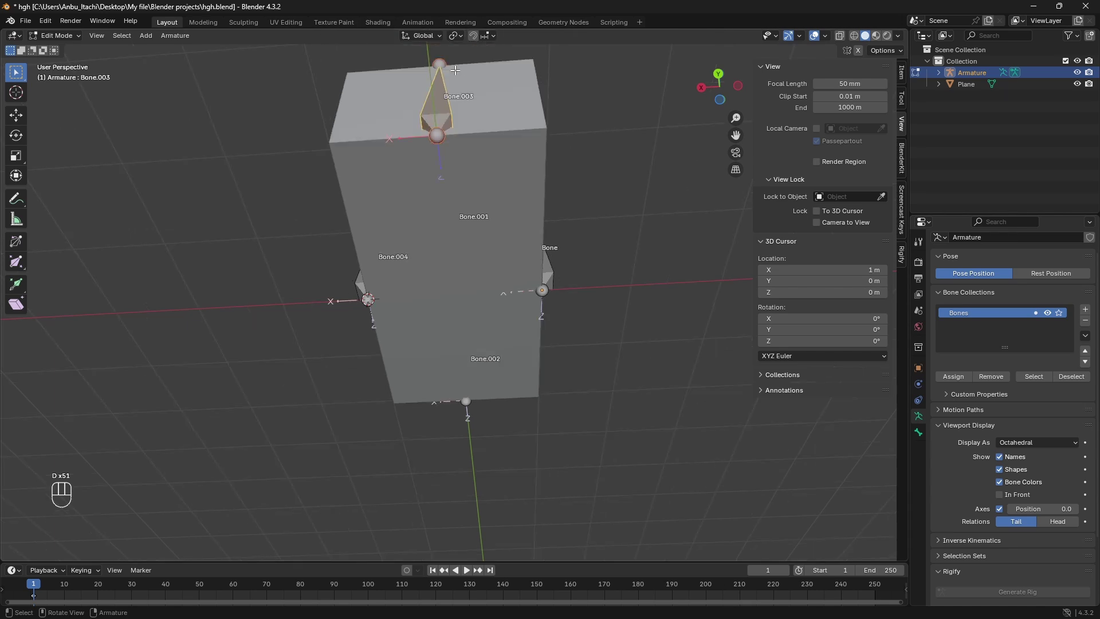
scroll(634, 189, "up", 2)
left_click(902, 80)
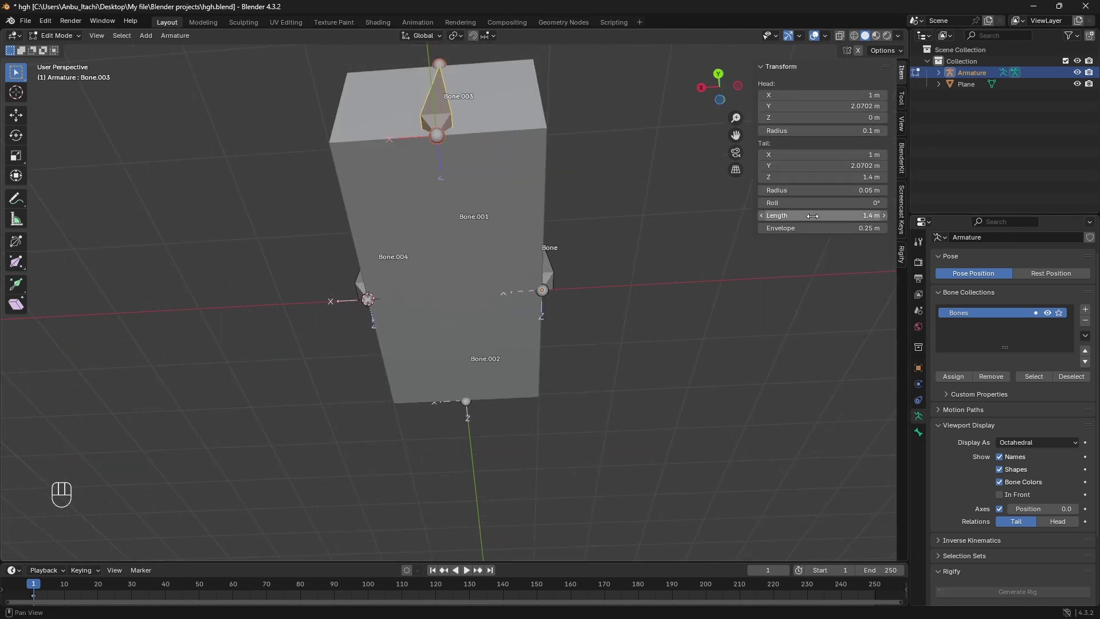
left_click_drag(823, 203, 795, 201)
Step: Set Bone.003's roll to 90°
left_click(795, 201)
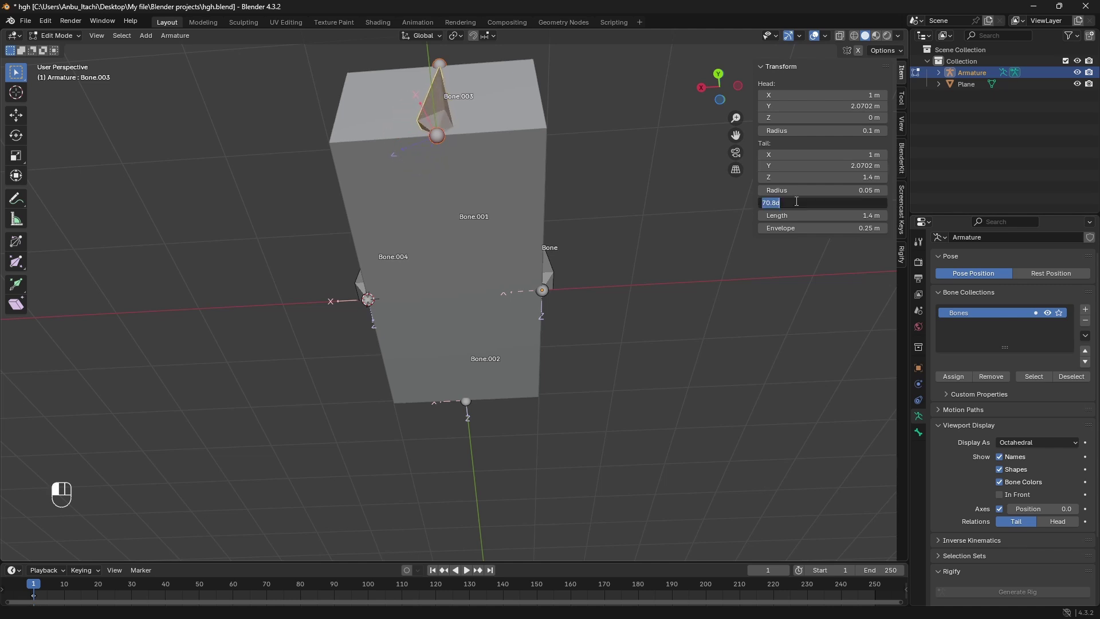
key("BackSpace")
type("90")
key("Return")
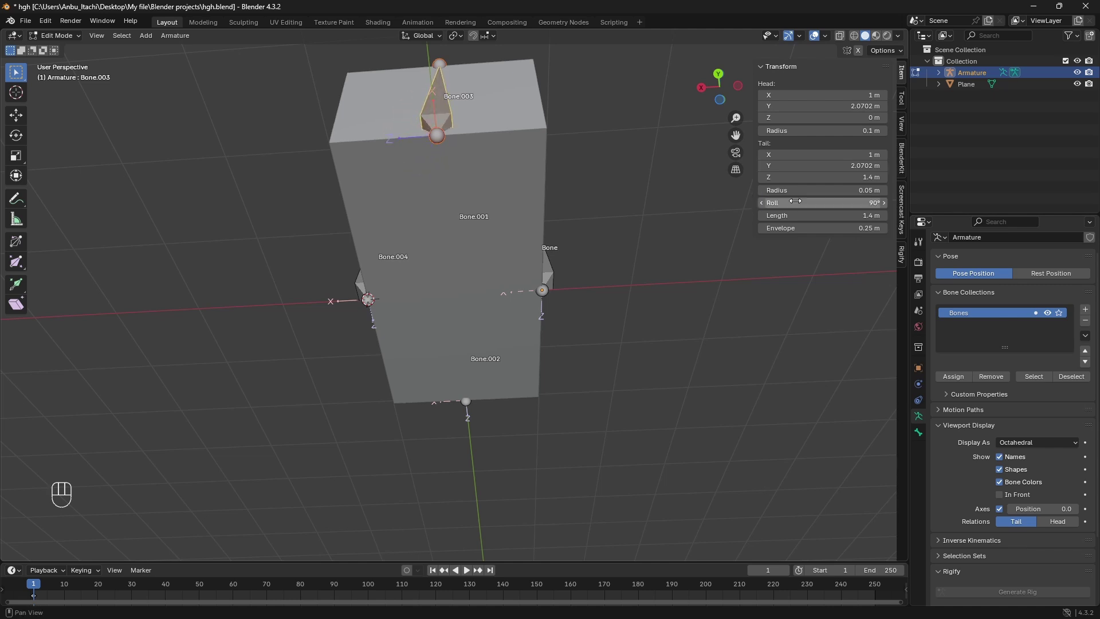
Step: In Pose Mode, test-rotate Bone around the global Y axis, then cancel
left_click(69, 36)
left_click(64, 72)
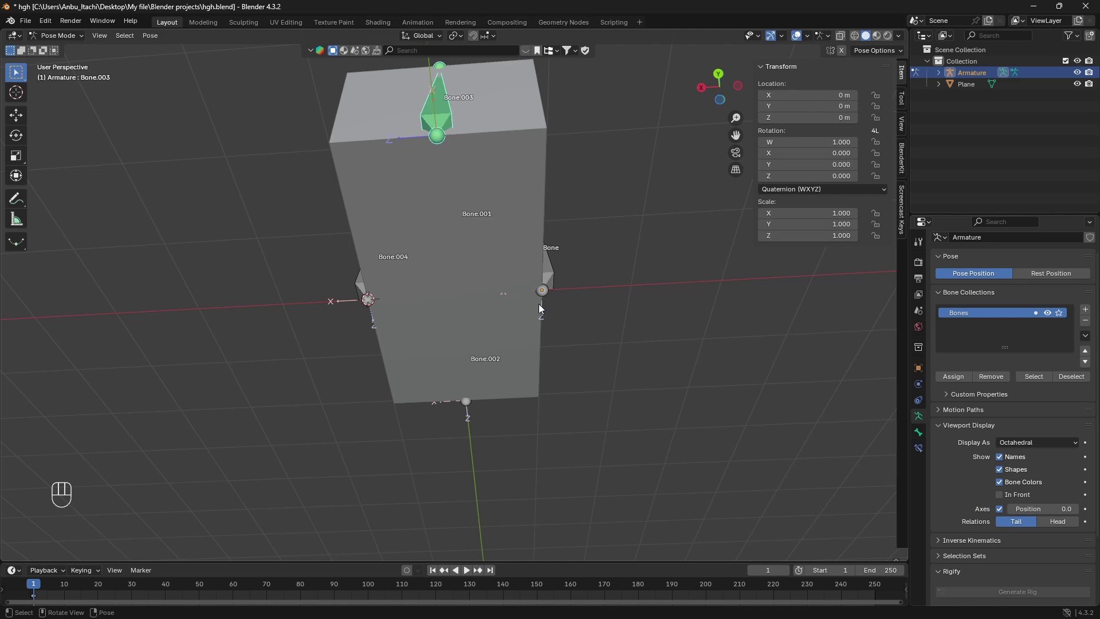
left_click(550, 275)
key("r")
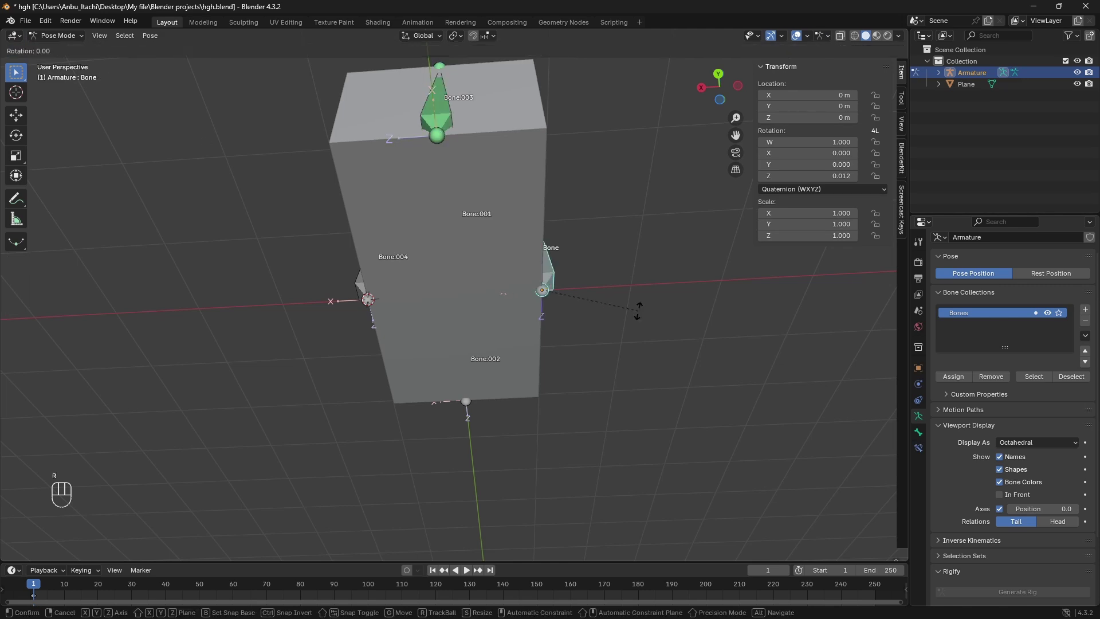
key("y")
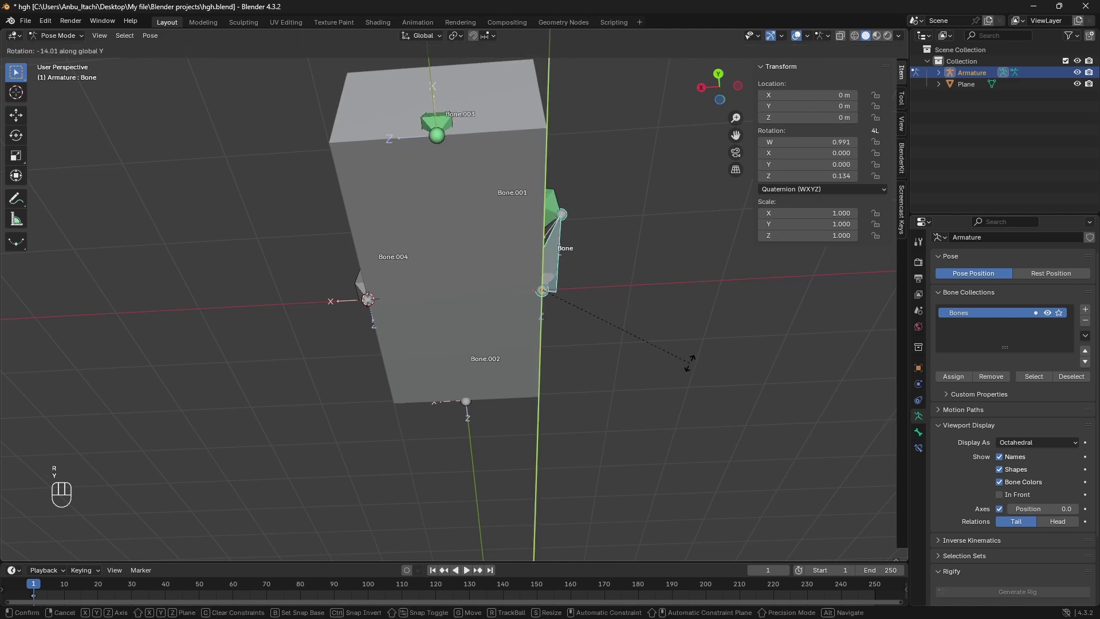
right_click(676, 350)
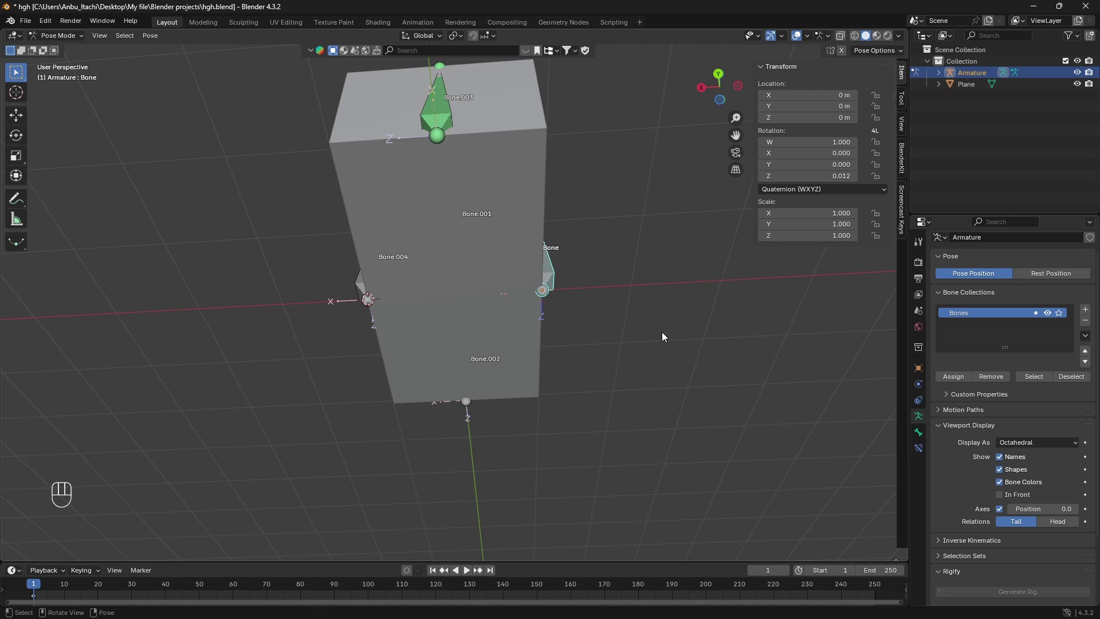
Step: Return to Edit Mode and enter a roll value of 90 again
left_click(58, 35)
left_click(60, 61)
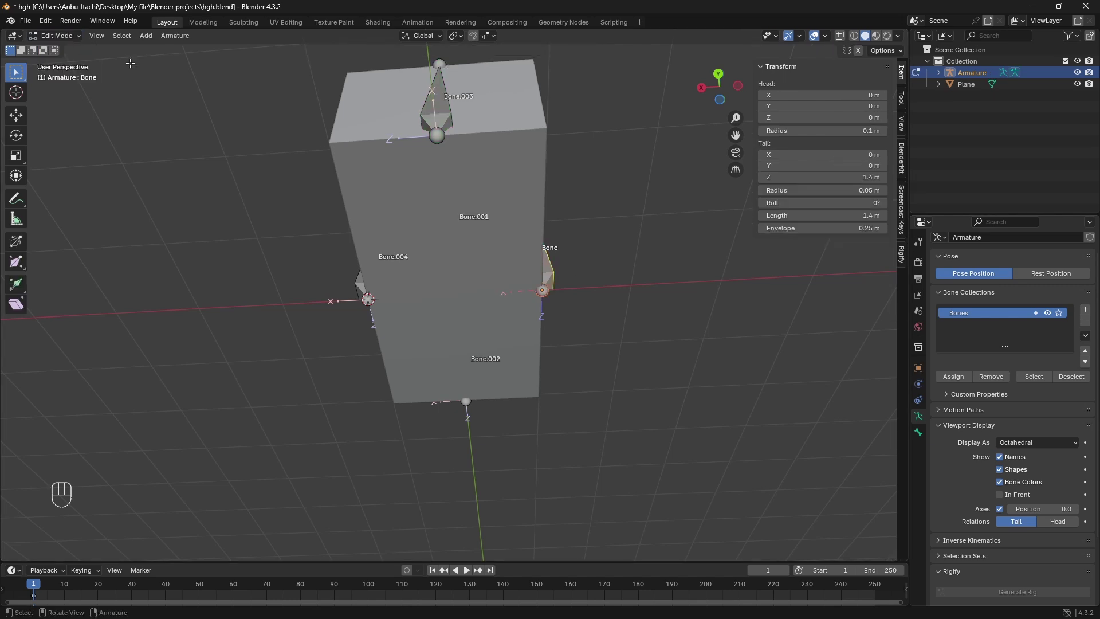
left_click(848, 203)
type("90")
key("Return")
Step: Set Bone.003's roll to -90°
left_click(435, 100)
left_click(868, 202)
key("BackSpace")
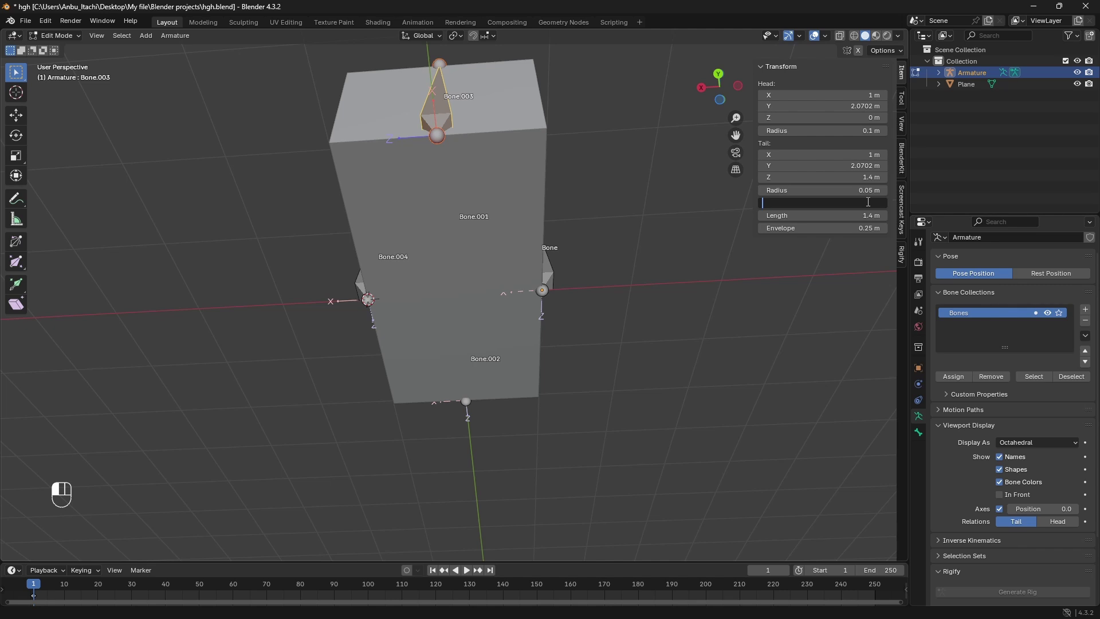
type("-90")
key("Return")
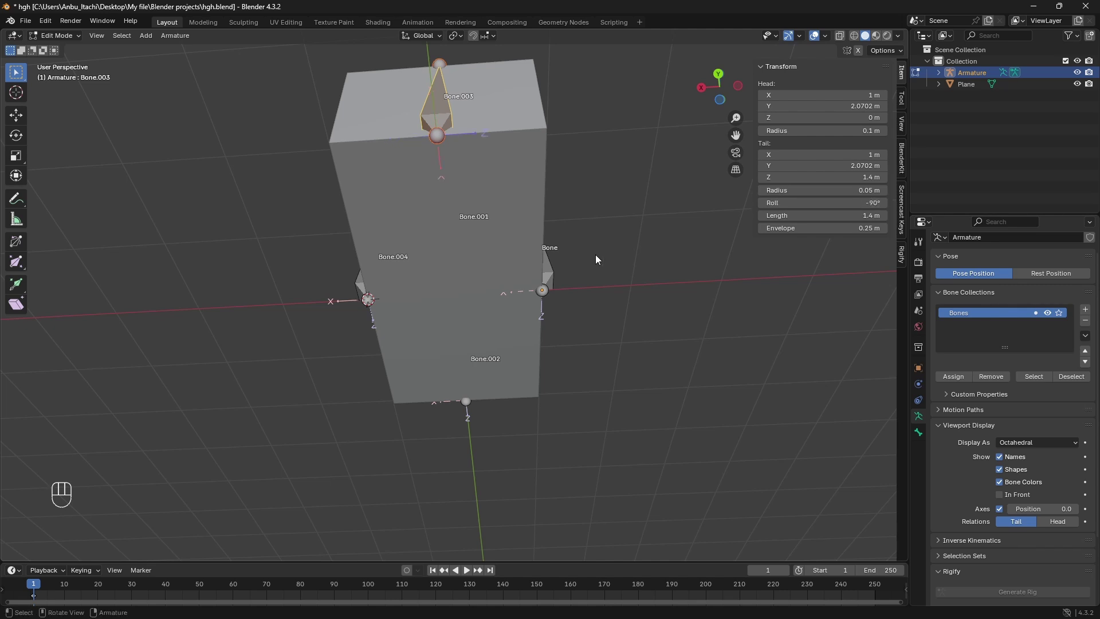
Step: In Pose Mode, rotate Bone around the global Y axis and confirm it
left_click(55, 35)
left_click(70, 75)
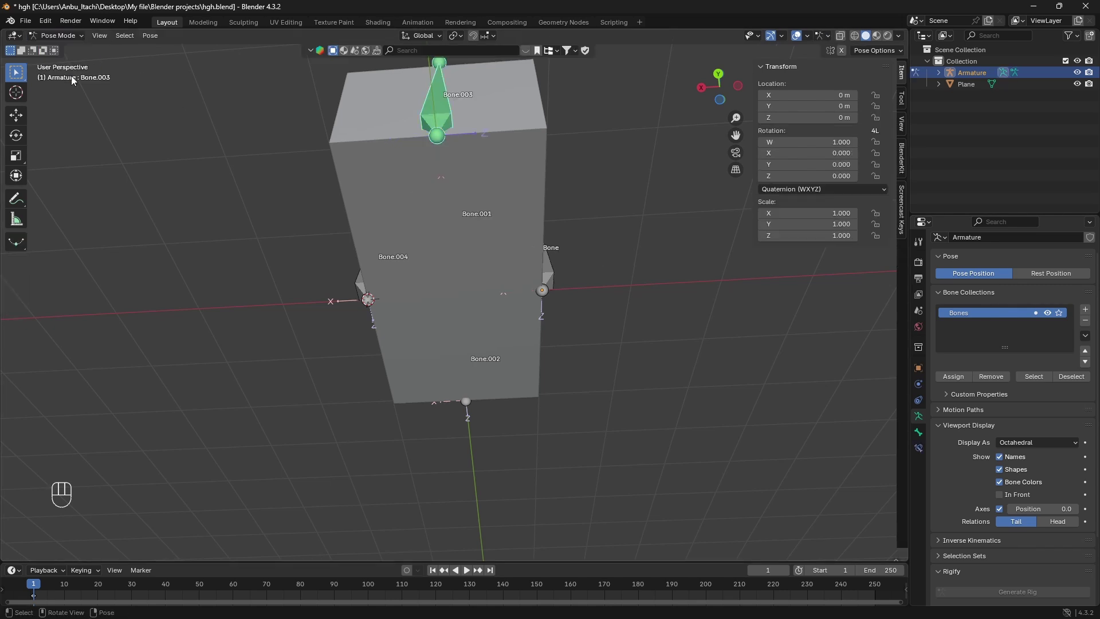
left_click(563, 262)
key("r")
key("y")
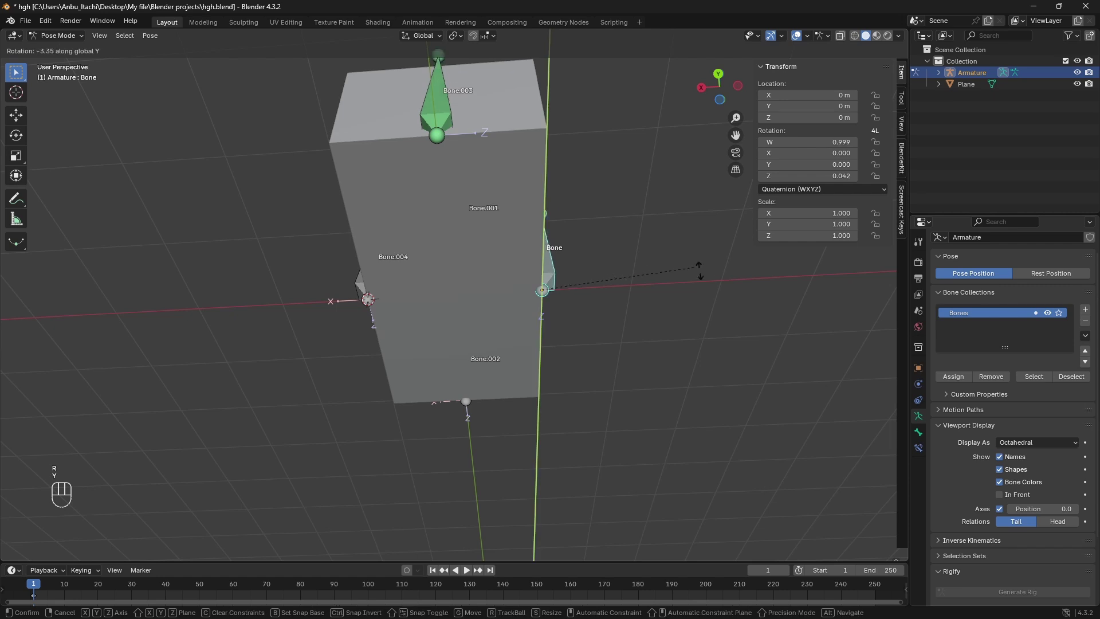
left_click(658, 386)
middle_click_drag(659, 386, 369, 353)
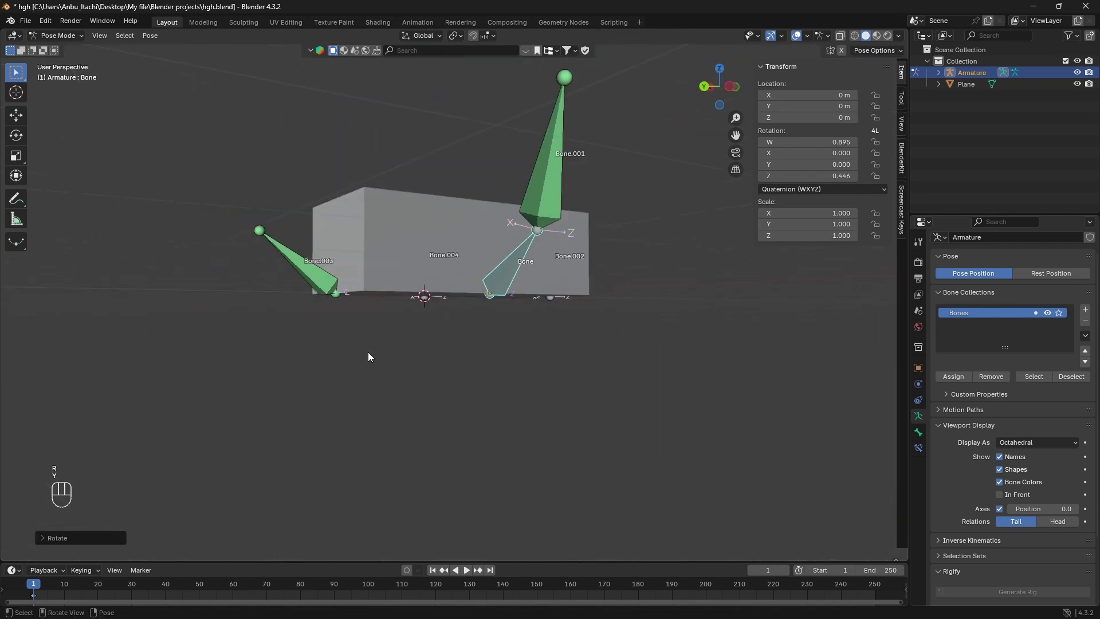
Step: Sketch and erase a note curve by the box, orbit, then enter Edit Mode
mouse_move(314, 222)
left_mouse_down()
mouse_move(278, 232)
mouse_move(259, 281)
mouse_move(251, 263)
mouse_move(264, 292)
left_mouse_up()
right_click(282, 242)
key("Escape")
mouse_move(255, 289)
right_mouse_down()
mouse_move(253, 270)
mouse_move(309, 217)
right_mouse_up()
middle_click_drag(564, 277, 432, 288)
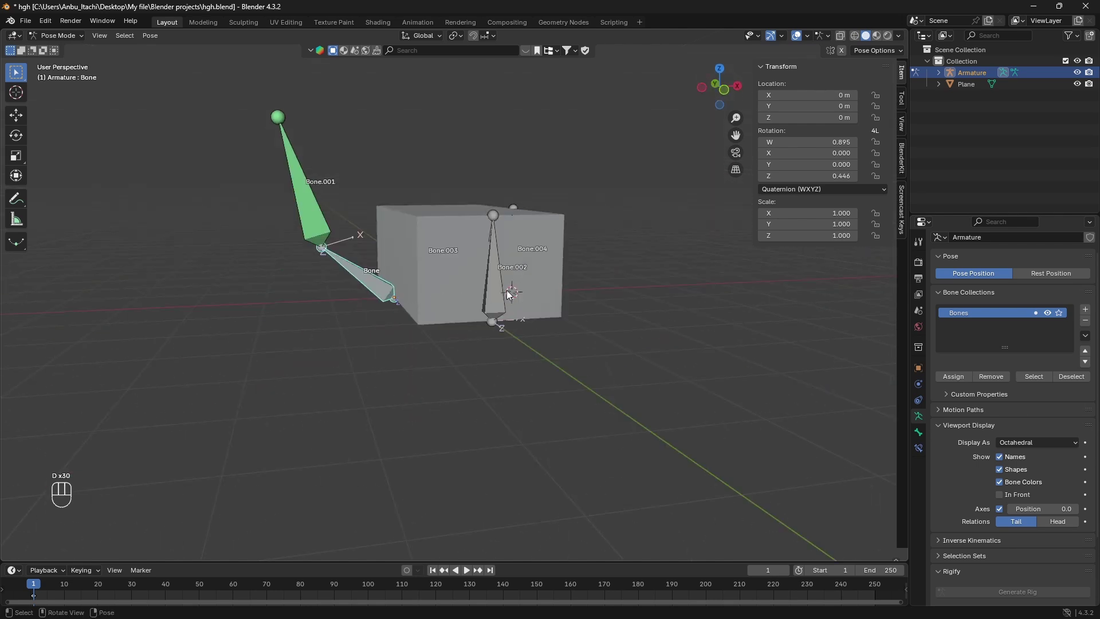
middle_click_drag(508, 294, 549, 298)
middle_click_drag(339, 289, 597, 264)
key("Tab")
Step: Give Bone.002 a roll of 90° and Bone.004 a roll of 180°
left_click(588, 280)
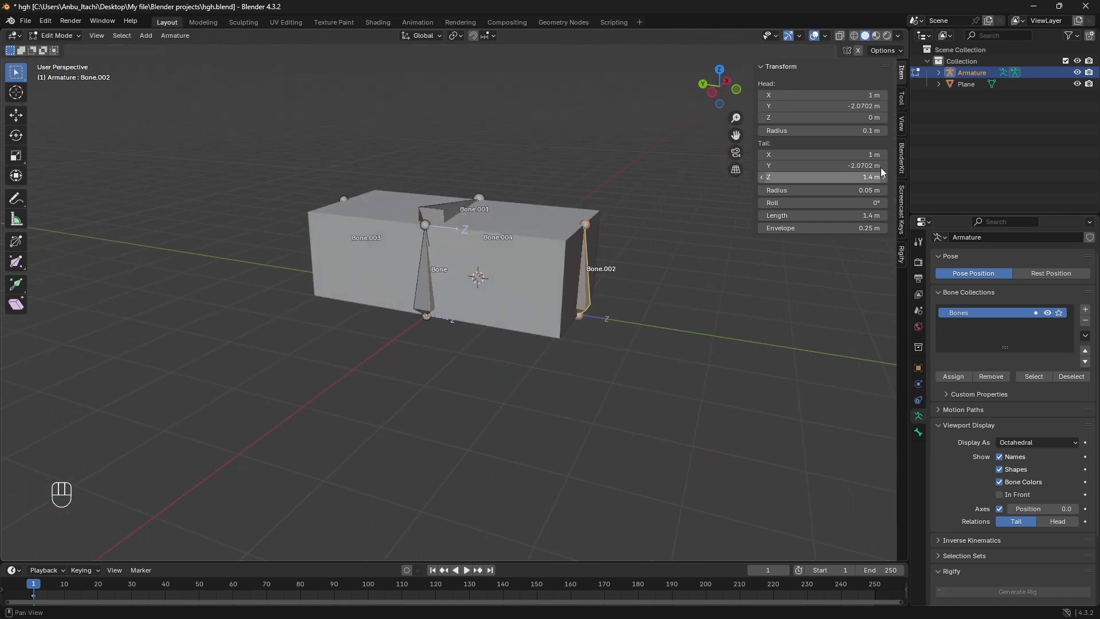
left_click(853, 201)
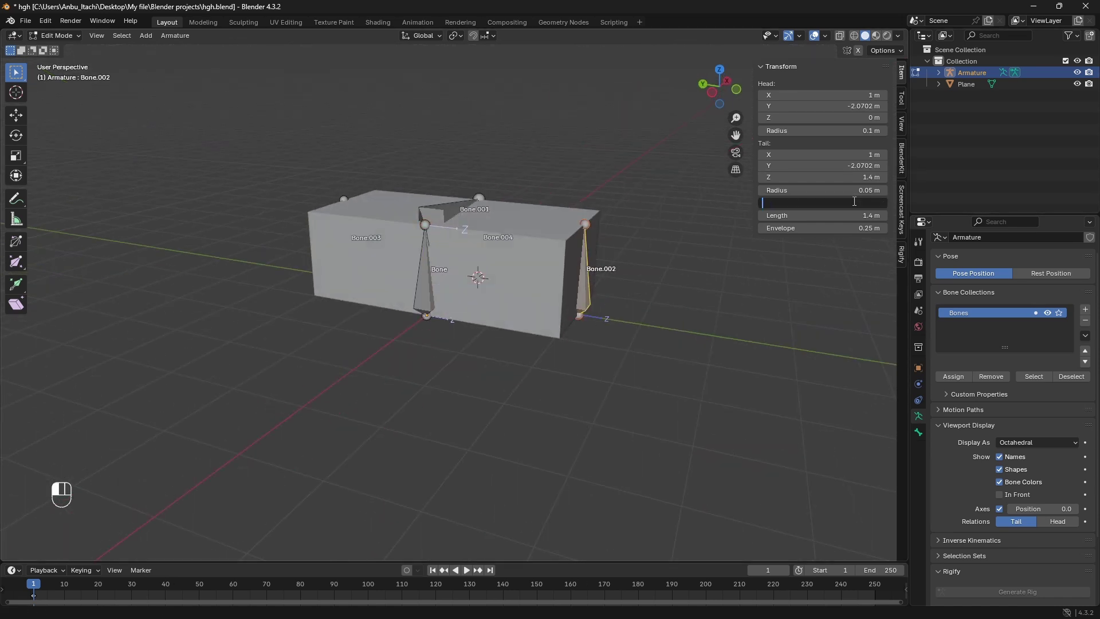
key("Return")
middle_click_drag(607, 172, 522, 276)
left_click(523, 276)
left_click(827, 203)
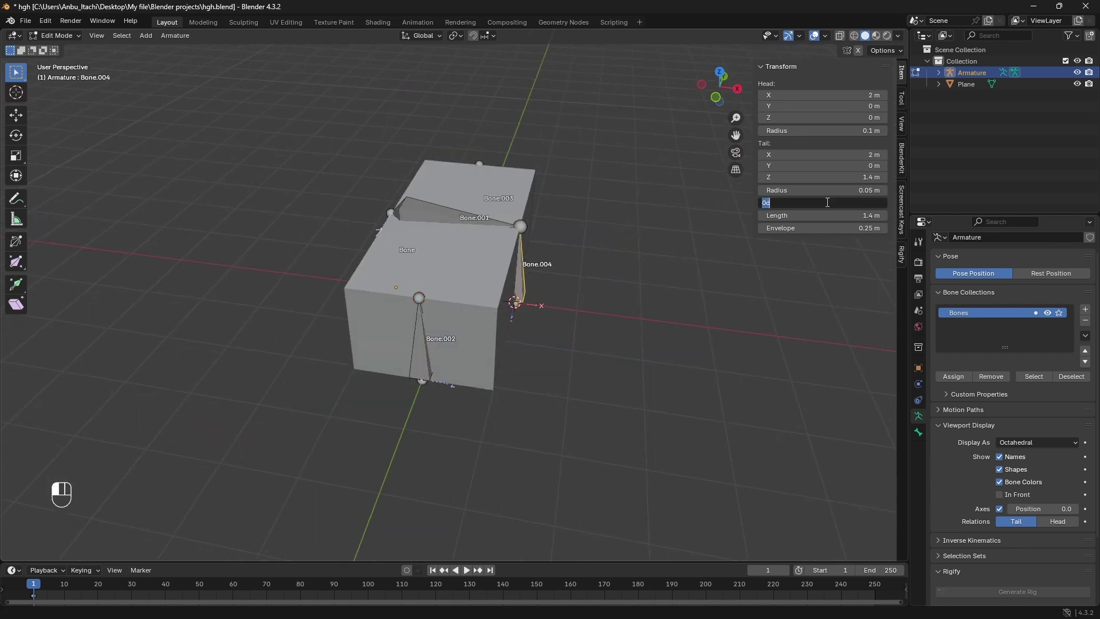
key("Return")
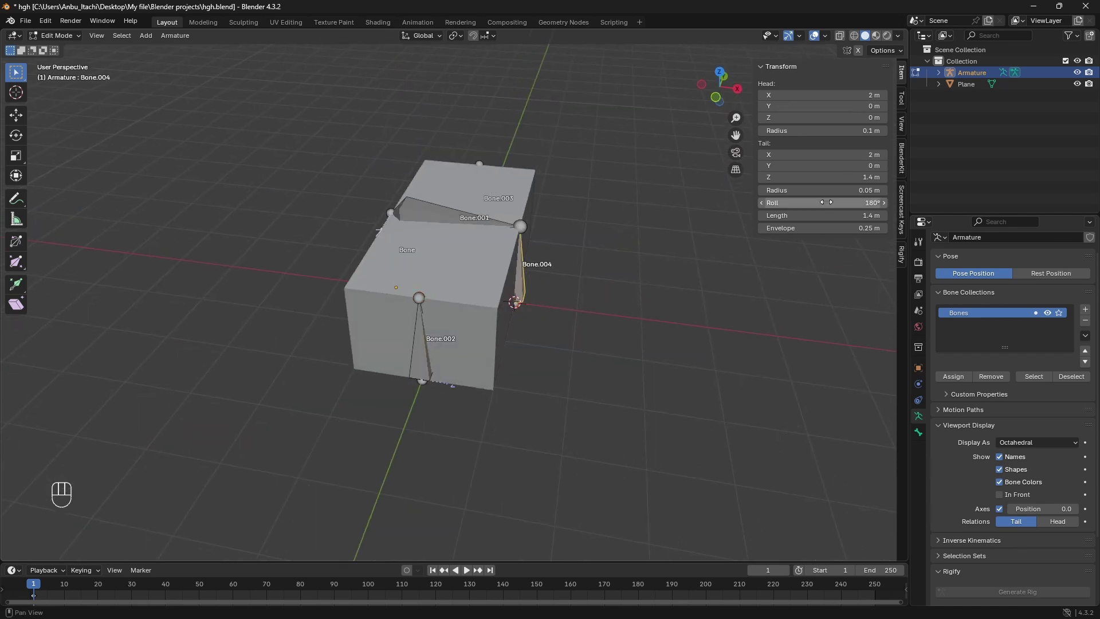
Step: Save hgh.blend, switch to Pose Mode, and show Bone.002's Bone Constraints tab
key("ctrl+s")
key("Tab")
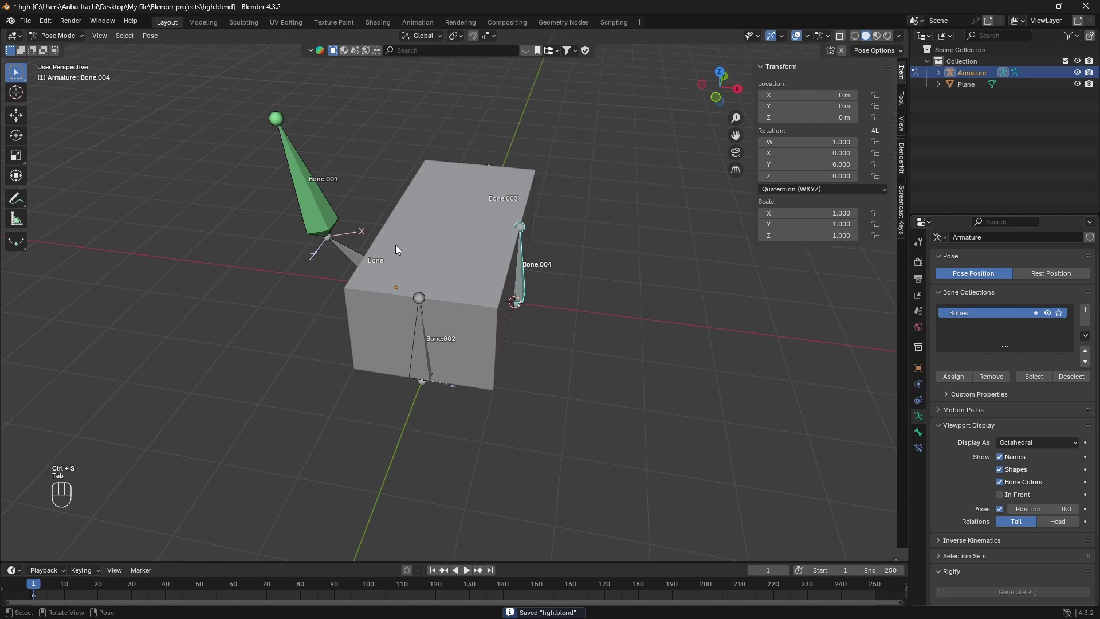
middle_click_drag(395, 245, 414, 249)
left_click(360, 272)
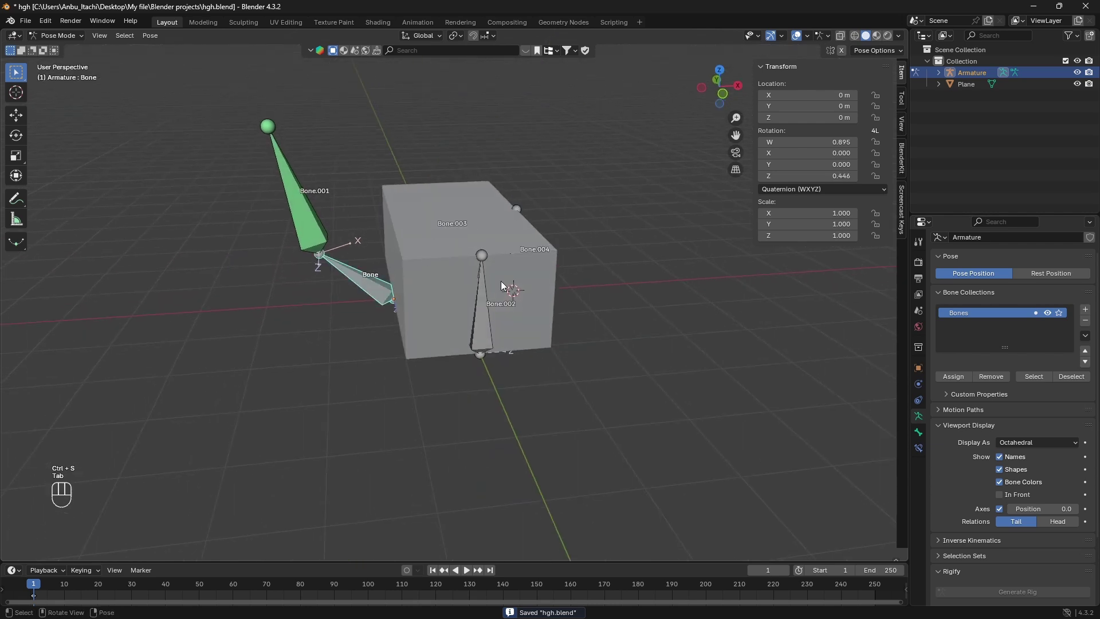
left_click(479, 307)
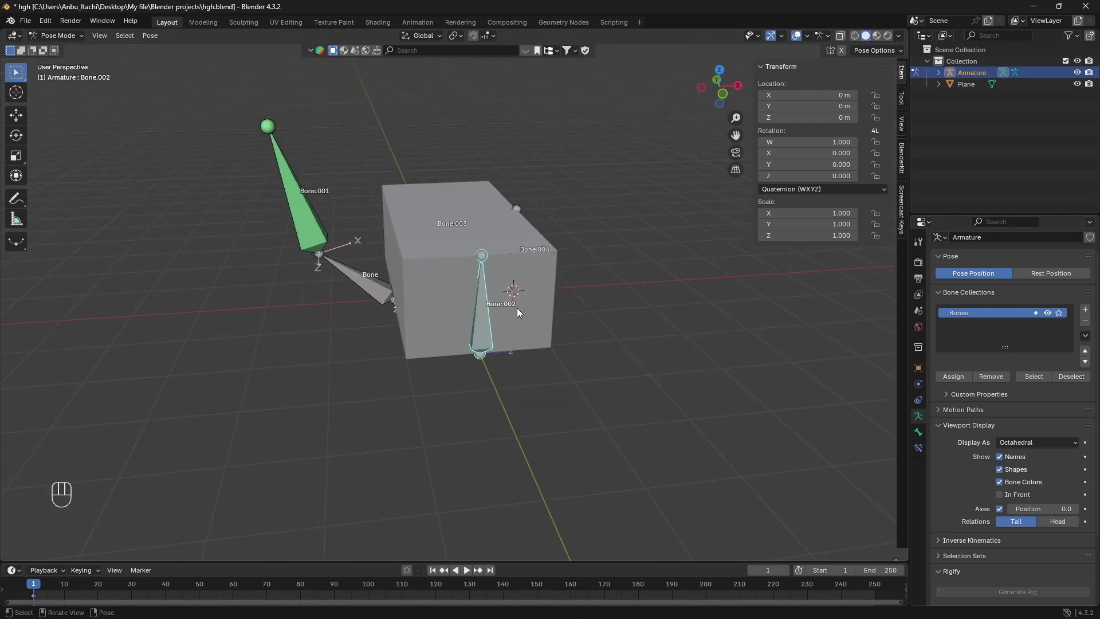
left_click(918, 448)
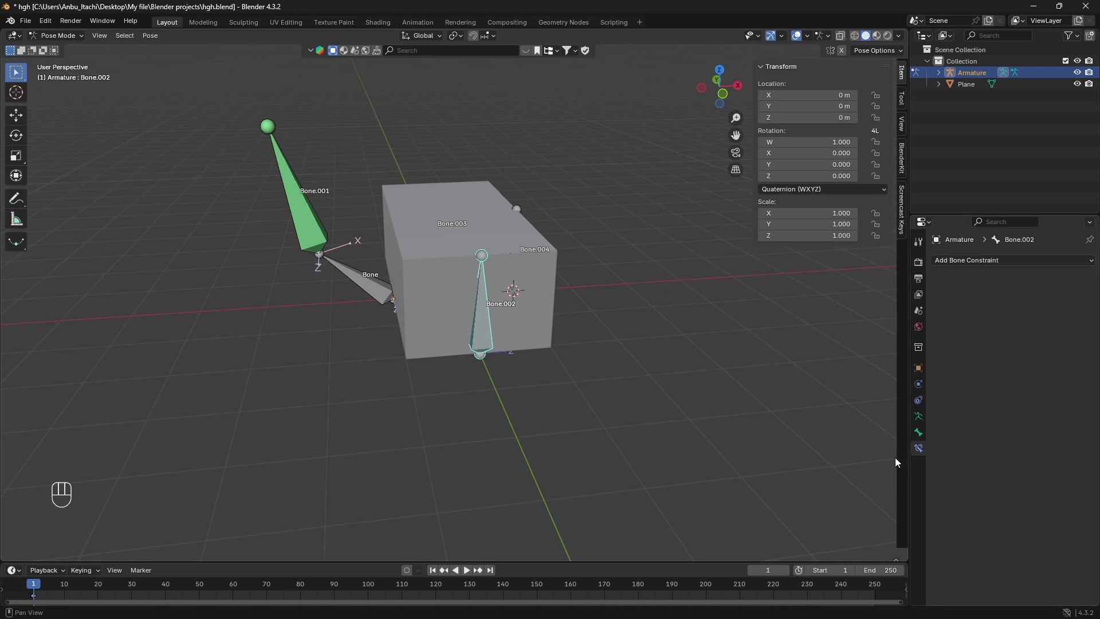
Step: Add a Copy Rotation constraint to Bone.002 from Armature's Bone, with Local Space for target and owner
left_click(995, 263)
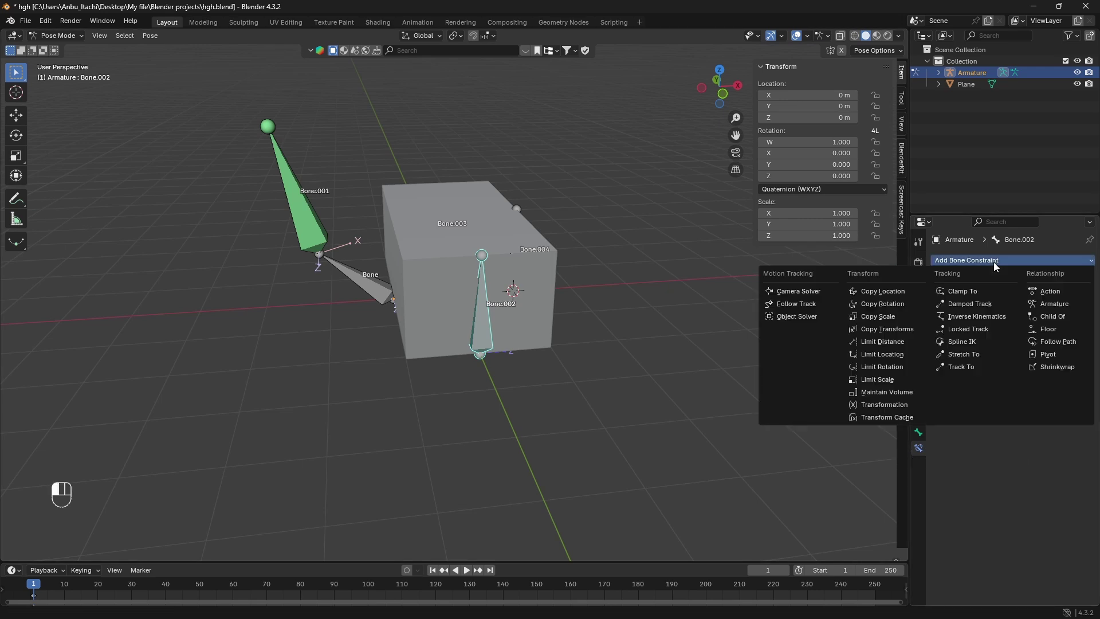
left_click(880, 309)
left_click(1017, 296)
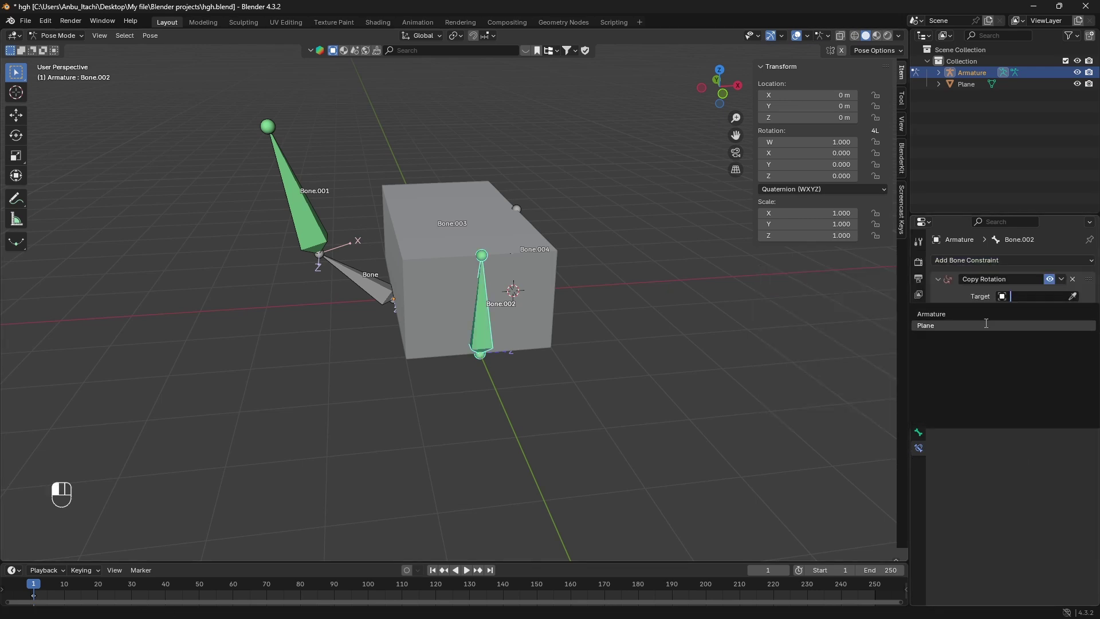
left_click(989, 315)
left_click(1023, 312)
left_click(1033, 326)
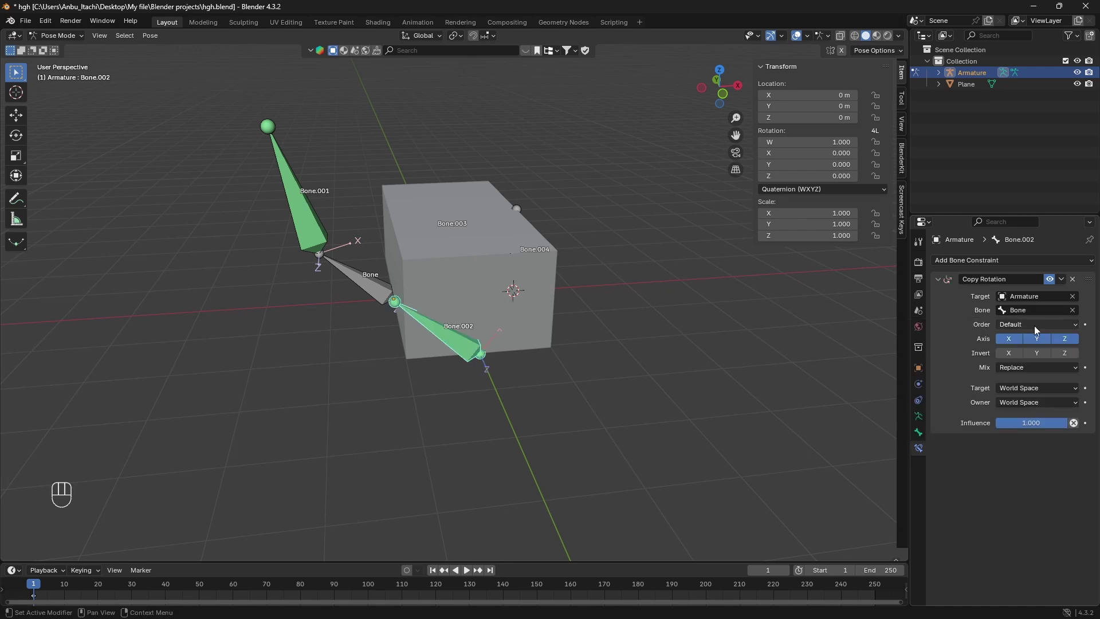
left_click(1028, 393)
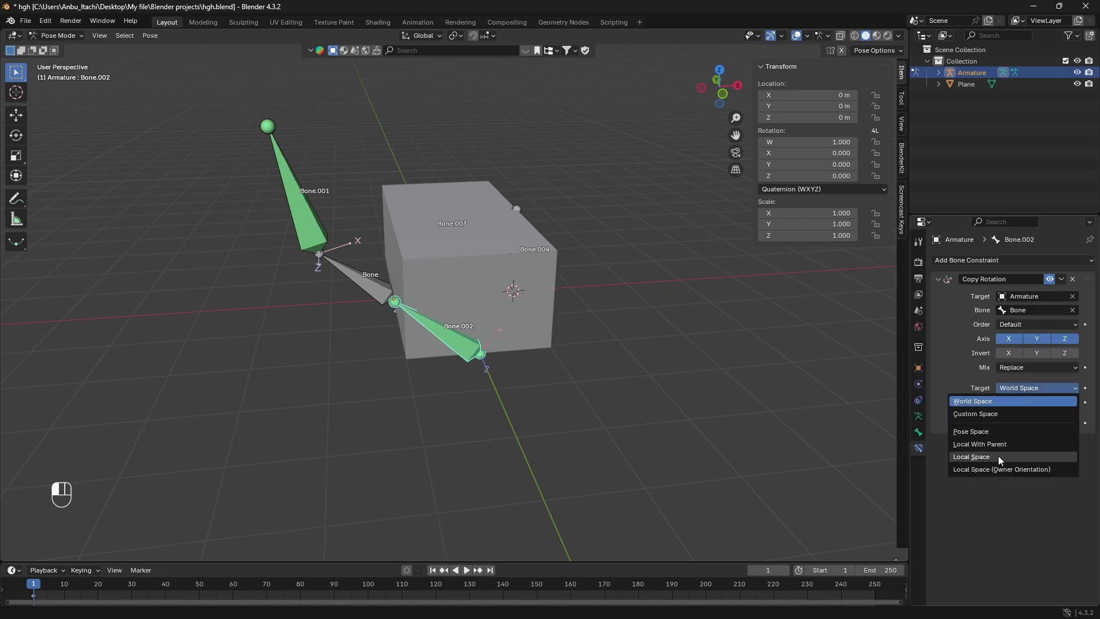
left_click(998, 455)
left_click(1017, 402)
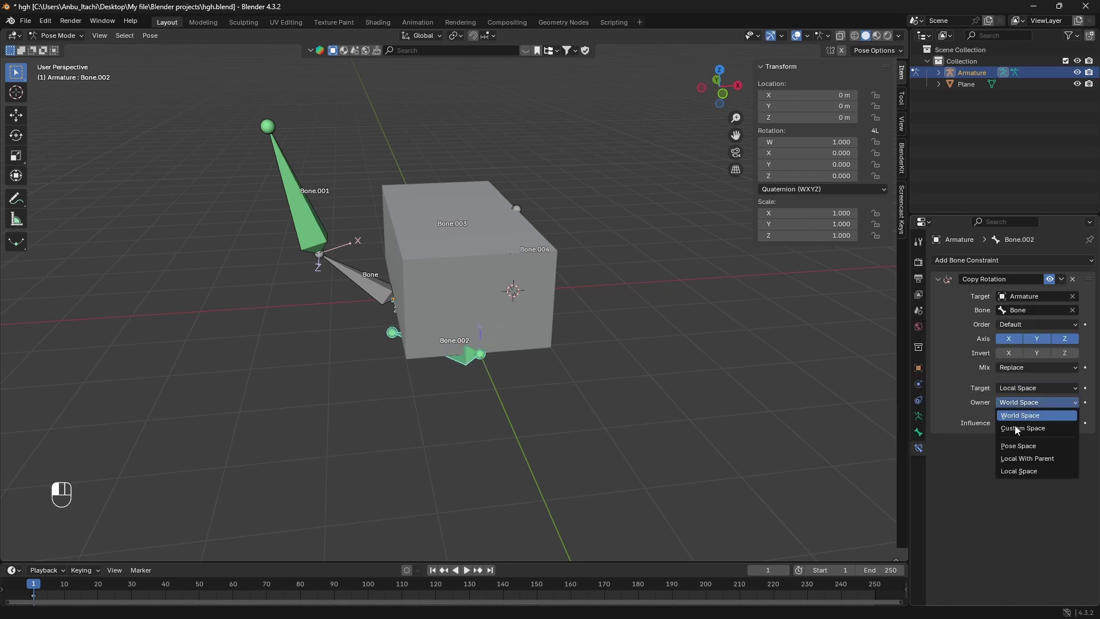
left_click(1013, 470)
middle_click_drag(631, 347, 597, 294)
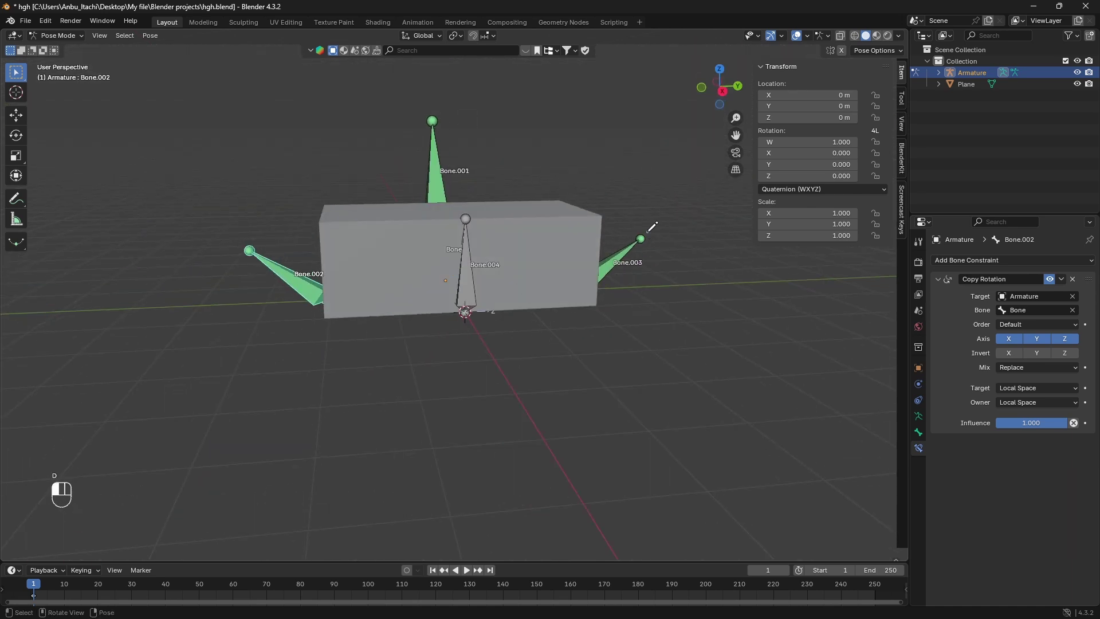
Step: Sketch curved rotation arrows beside Bone.003 and Bone.002, then list Bone.004's constraints
mouse_move(650, 231)
left_mouse_down()
mouse_move(659, 275)
mouse_move(645, 269)
left_mouse_up()
mouse_move(261, 248)
left_mouse_down()
mouse_move(249, 295)
mouse_move(235, 281)
left_mouse_up()
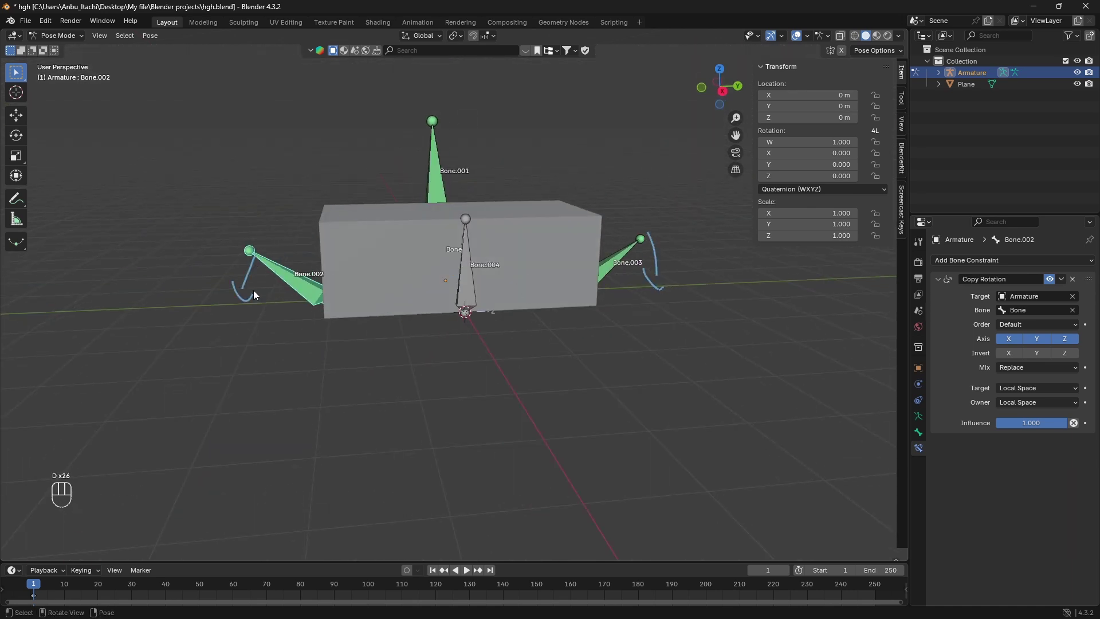
middle_click_drag(277, 290, 331, 298)
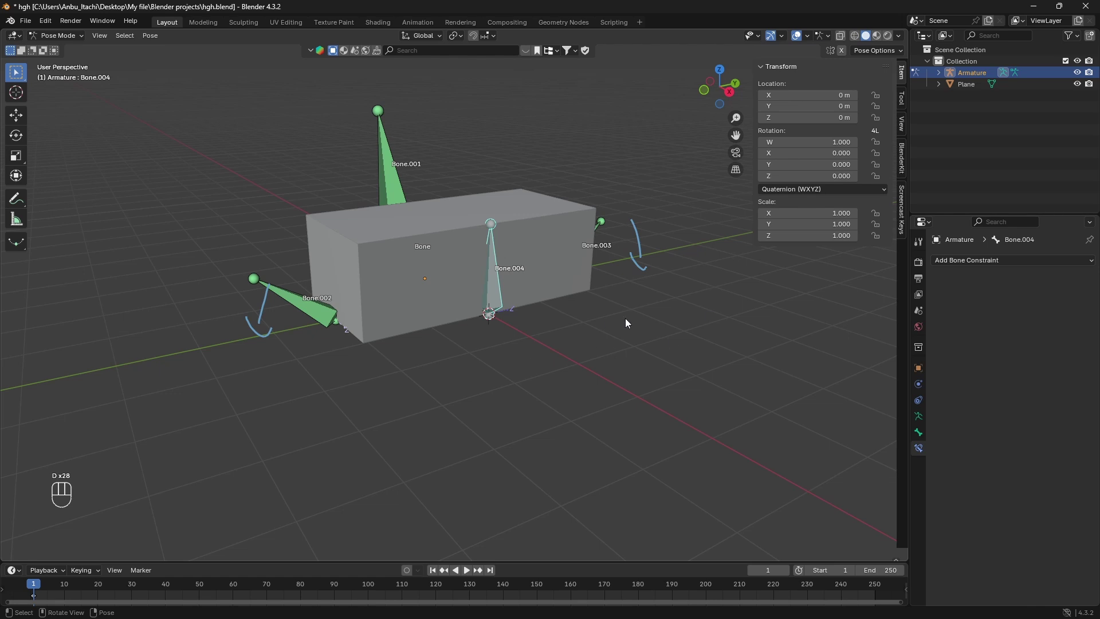
left_click(1005, 259)
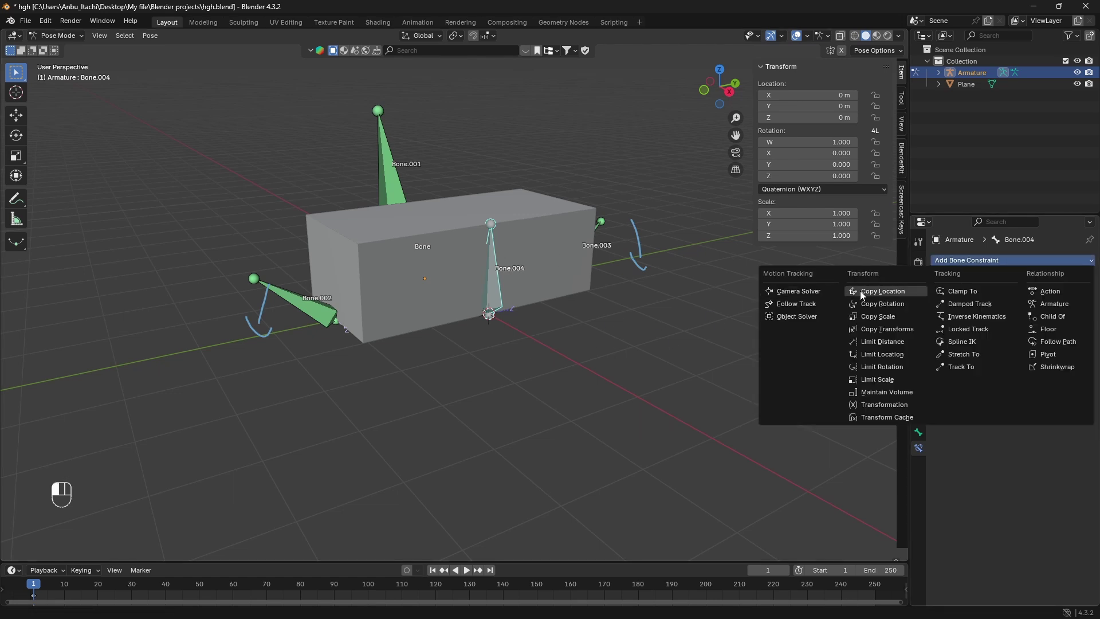
Step: Give Bone.004 a Copy Rotation constraint from Armature's Bone, with Local Space for target and owner
left_click(882, 302)
middle_click_drag(599, 285, 865, 288)
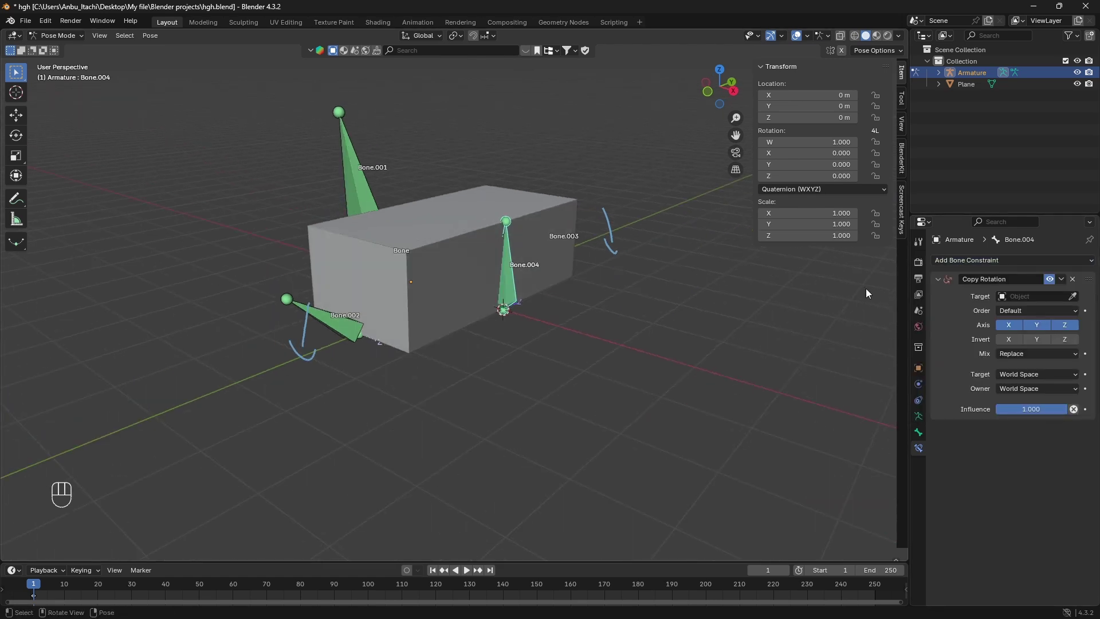
left_click(1037, 296)
left_click(1008, 312)
left_click(1008, 309)
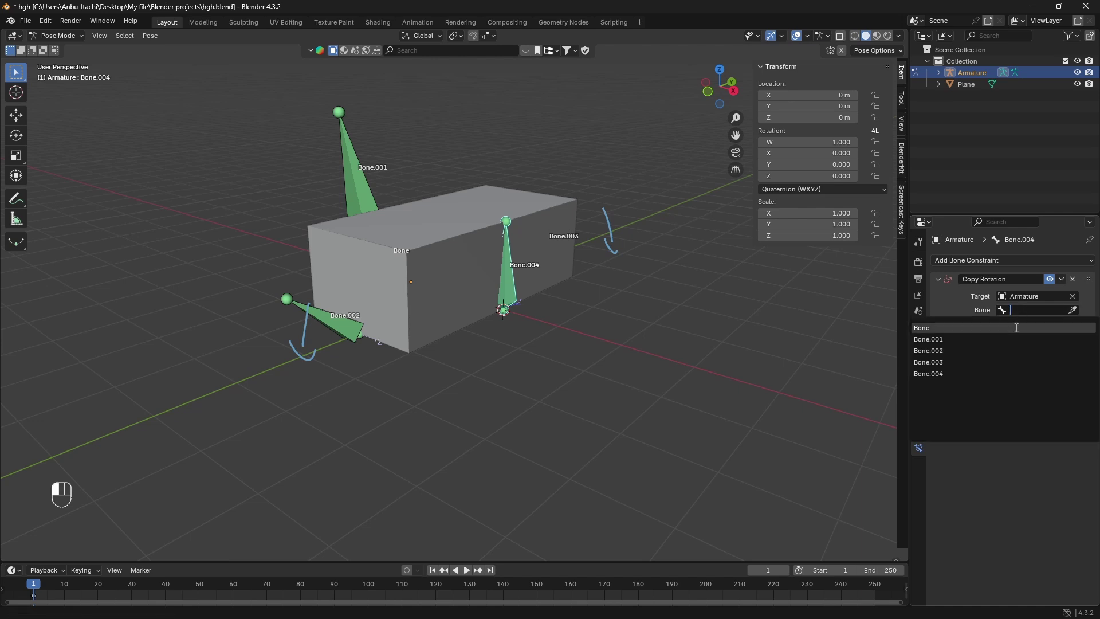
left_click(1015, 328)
left_click(1023, 389)
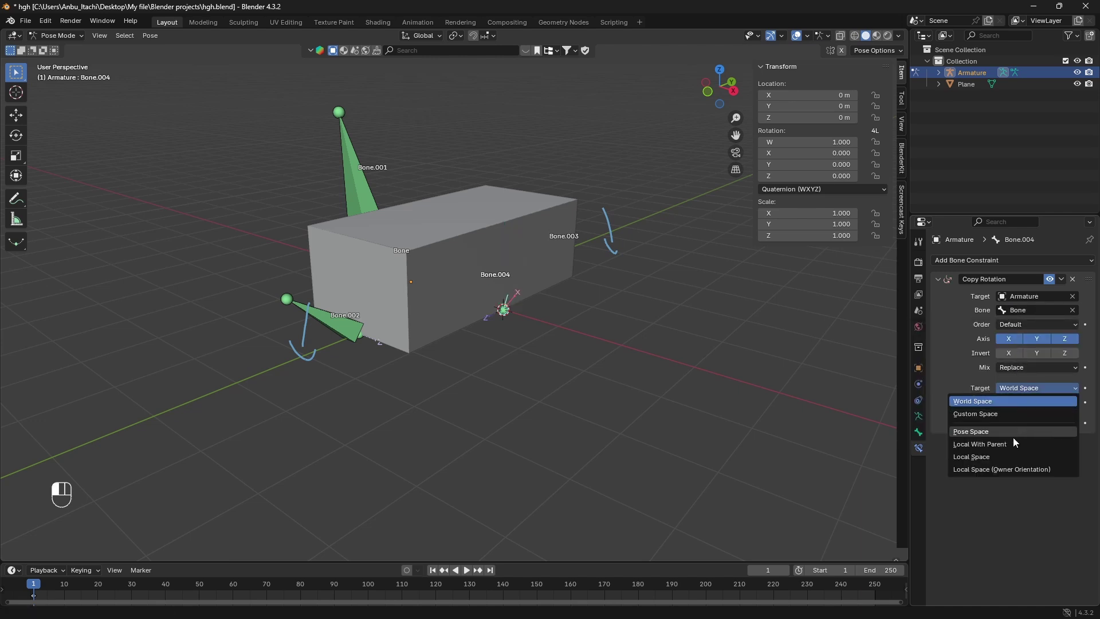
left_click(1003, 453)
left_click(1021, 403)
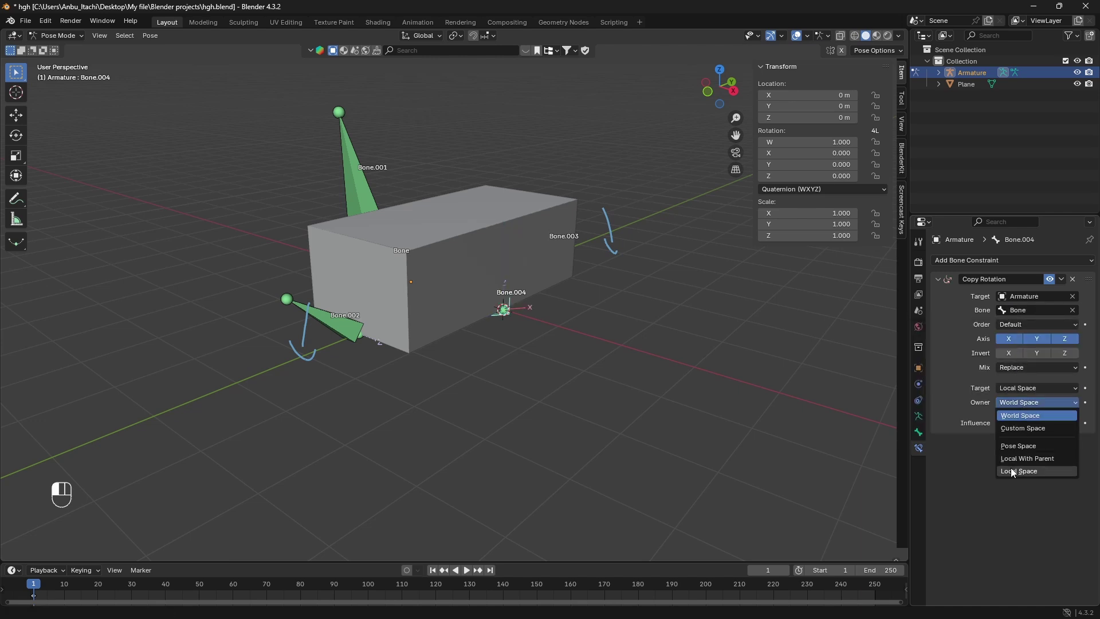
left_click(1011, 467)
Step: Erase the sketched rotation arrows from the viewport
middle_click_drag(649, 313, 700, 358)
middle_click_drag(641, 314, 620, 263)
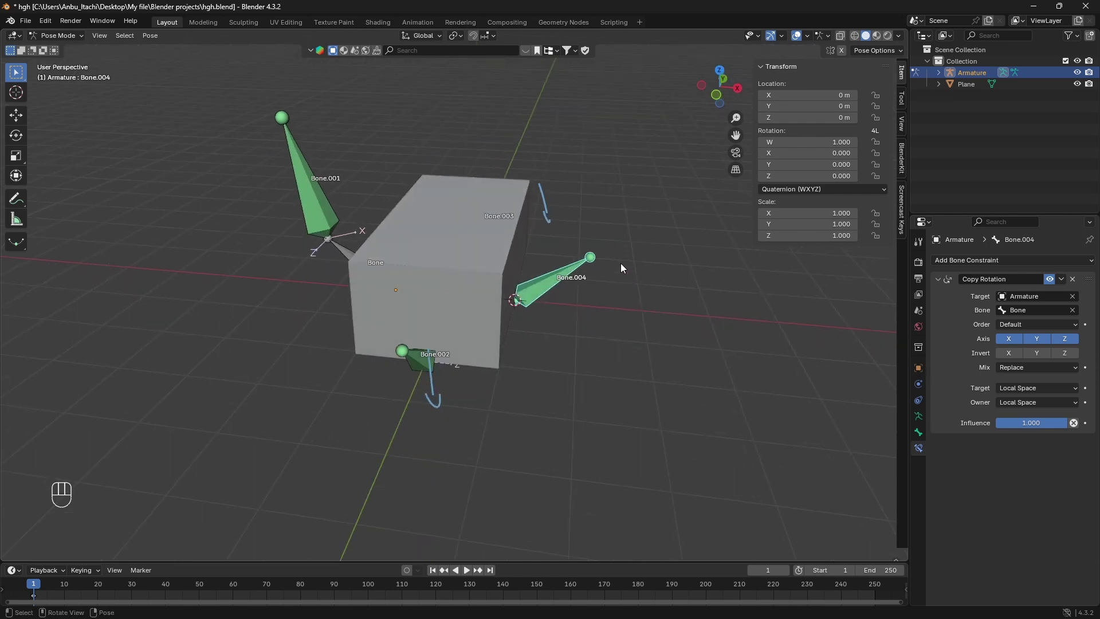
mouse_move(630, 279)
right_mouse_down()
mouse_move(475, 227)
mouse_move(533, 162)
mouse_move(562, 210)
mouse_move(442, 383)
right_mouse_up()
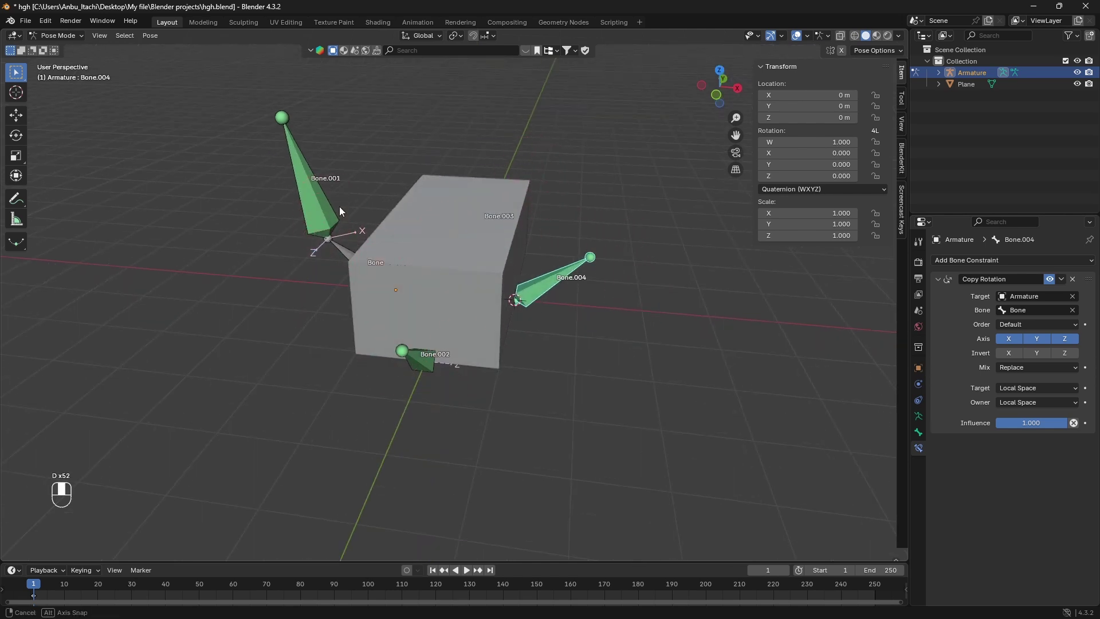
middle_click_drag(330, 197, 527, 234)
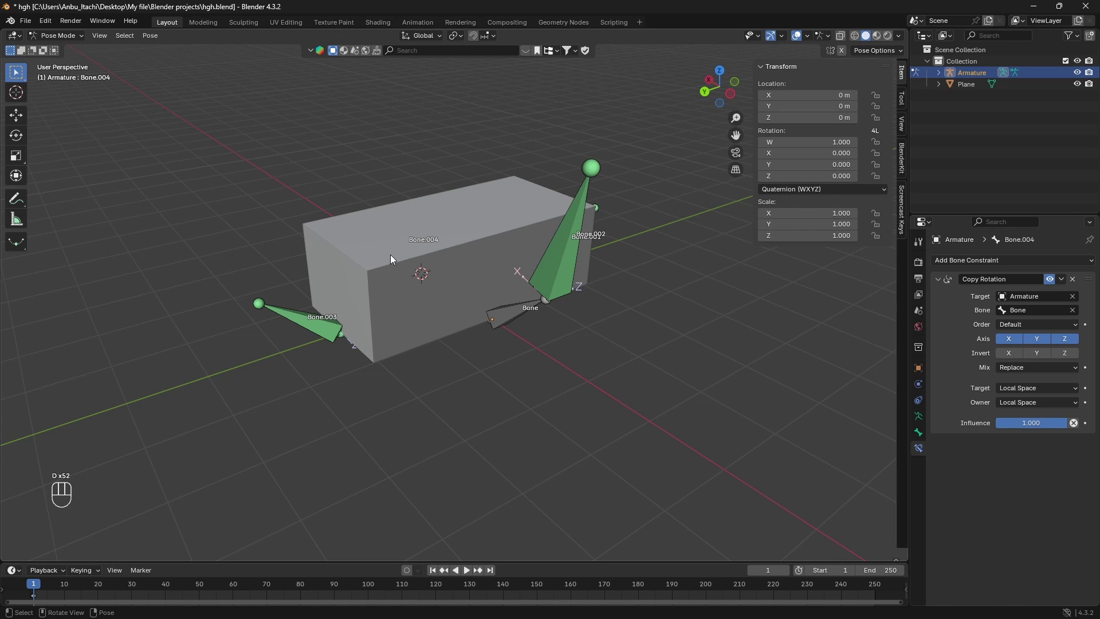
Step: Switch the armature through Edit, Object and Pose Mode, ending back in Object Mode
key("Tab")
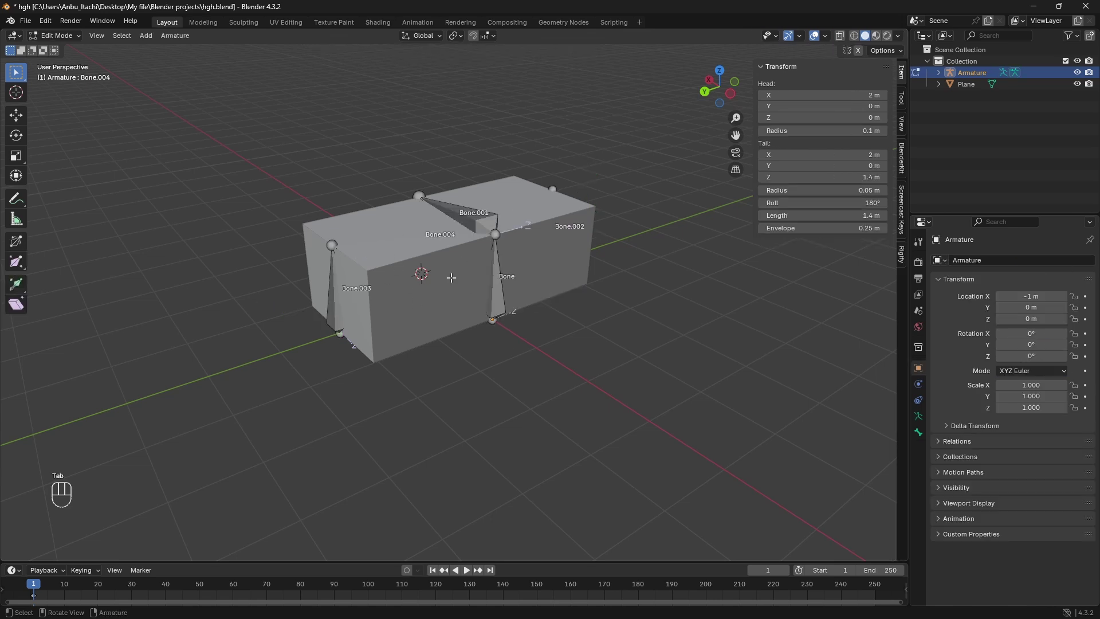
middle_click_drag(452, 277, 198, 169)
left_click(53, 37)
left_click(60, 45)
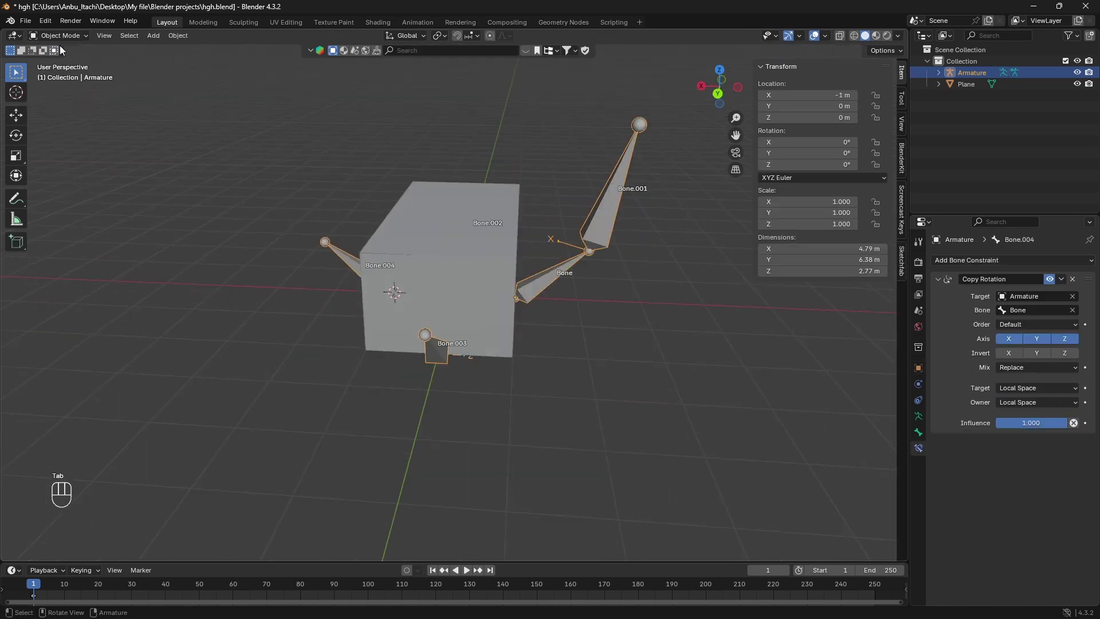
middle_click_drag(442, 283, 321, 269)
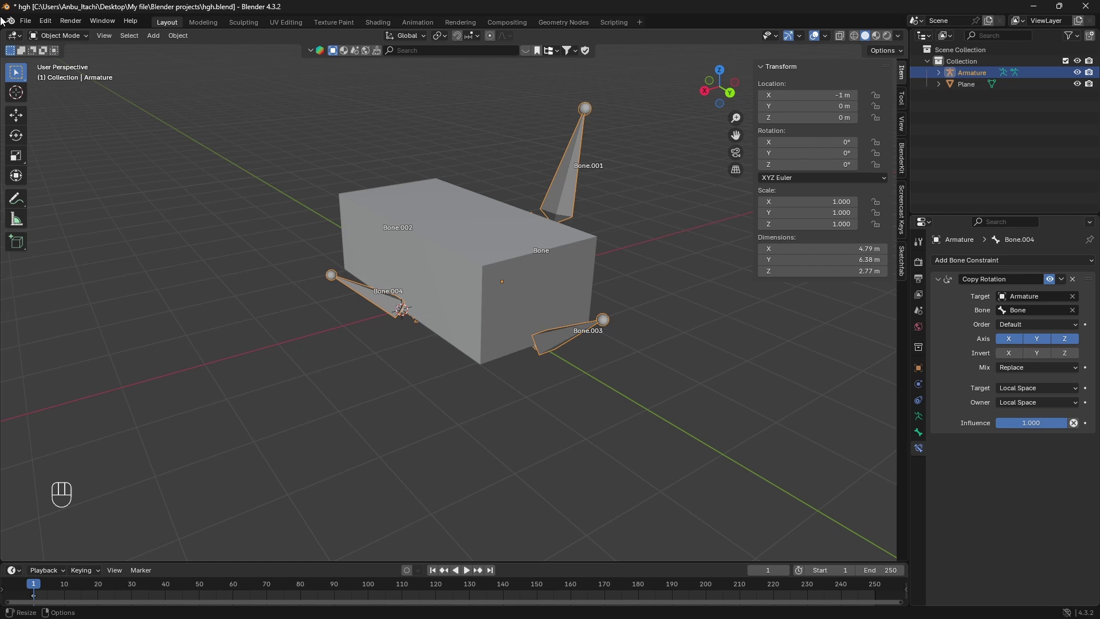
left_click(60, 35)
left_click(61, 74)
middle_click_drag(355, 132, 424, 143)
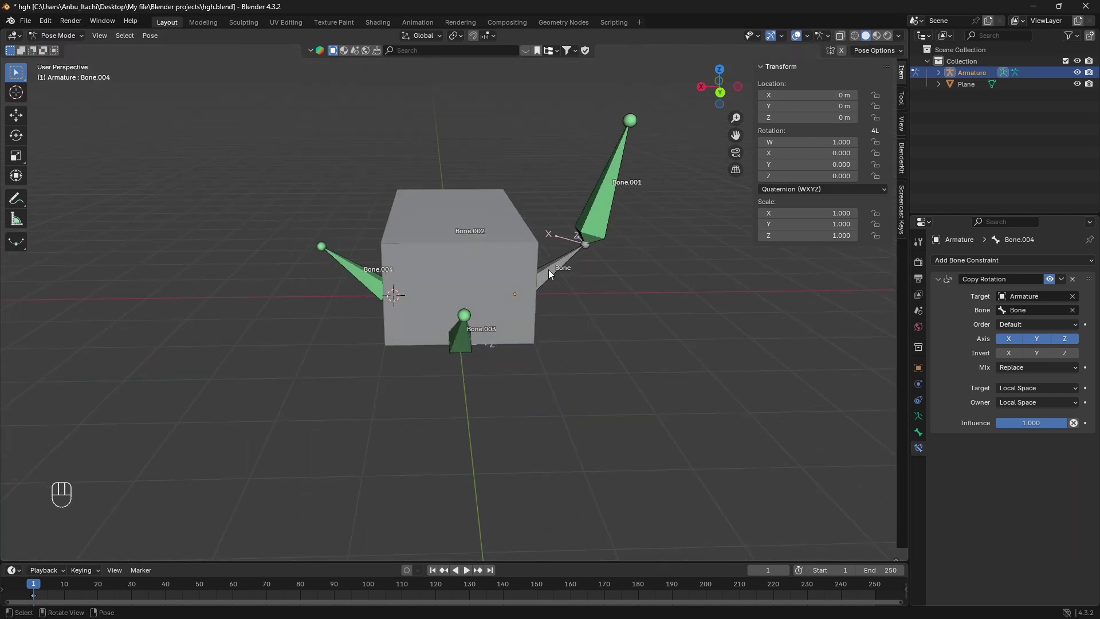
middle_click_drag(548, 270, 366, 269)
key("Tab")
left_click(58, 36)
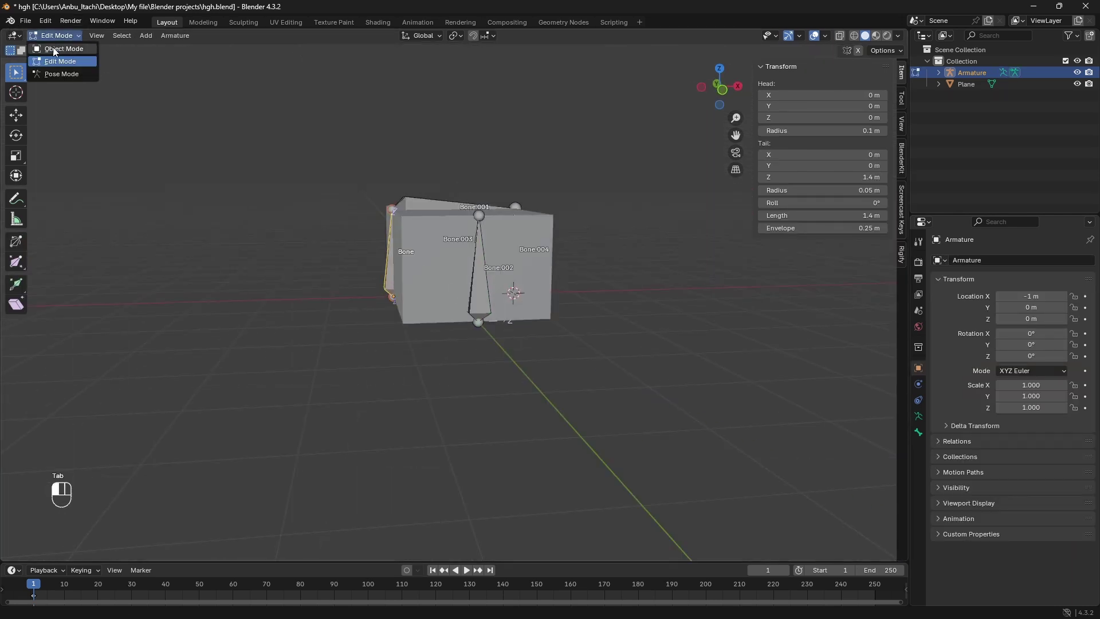
left_click(53, 47)
middle_click_drag(150, 91, 550, 314)
Step: Parent the box to the armature with Armature Deform With Empty Groups, then select only the box
left_click(556, 275)
middle_click_drag(556, 275, 489, 264)
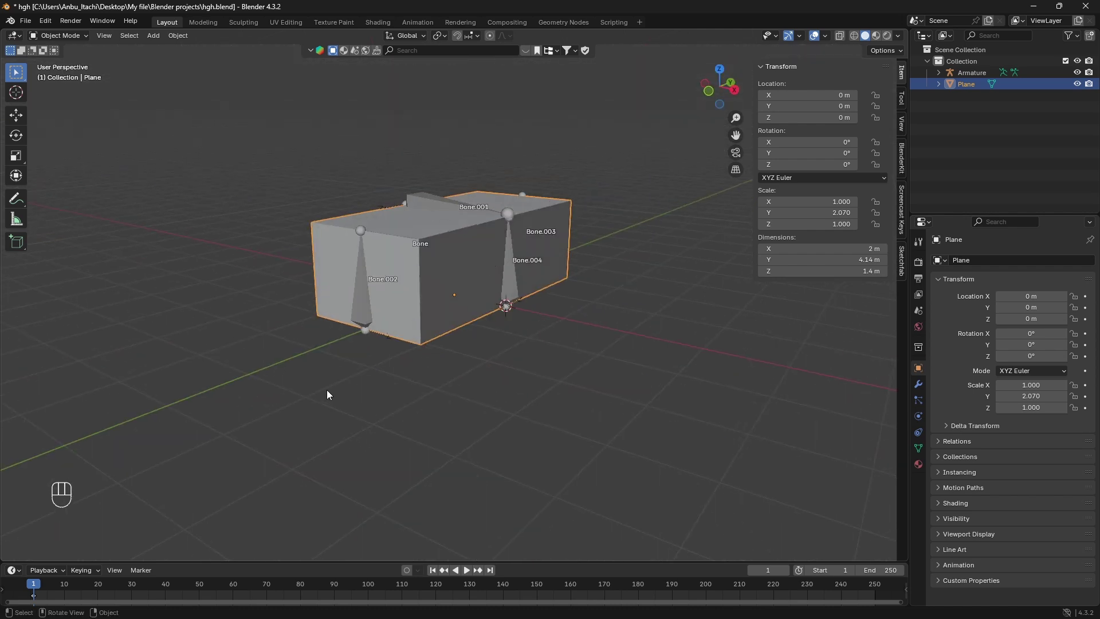
middle_click_drag(326, 393, 337, 389)
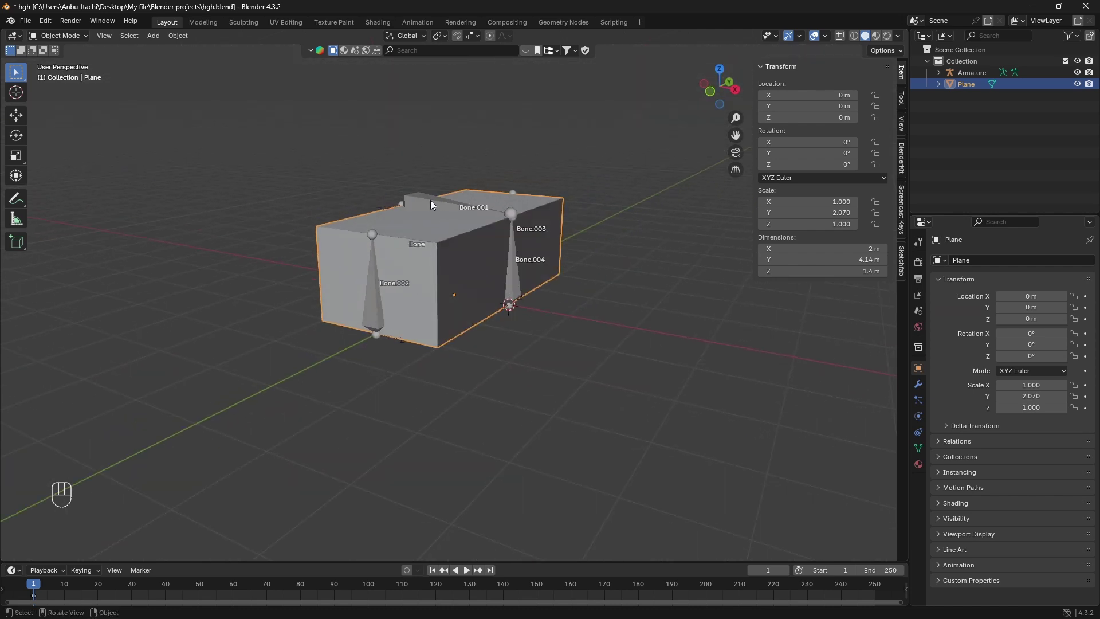
left_click(545, 341)
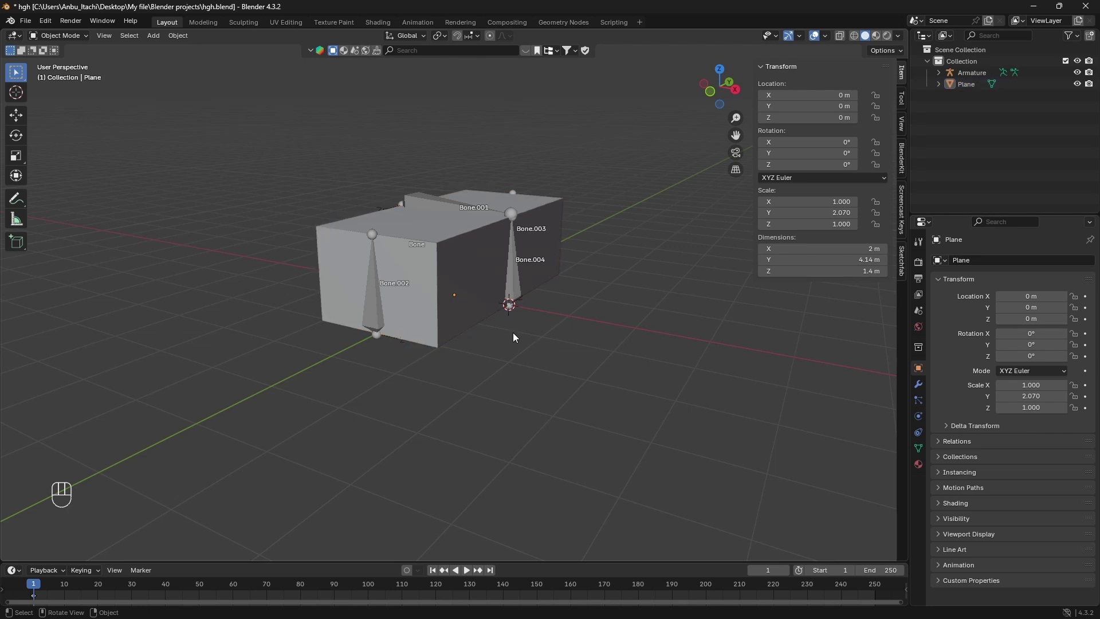
left_click(441, 270)
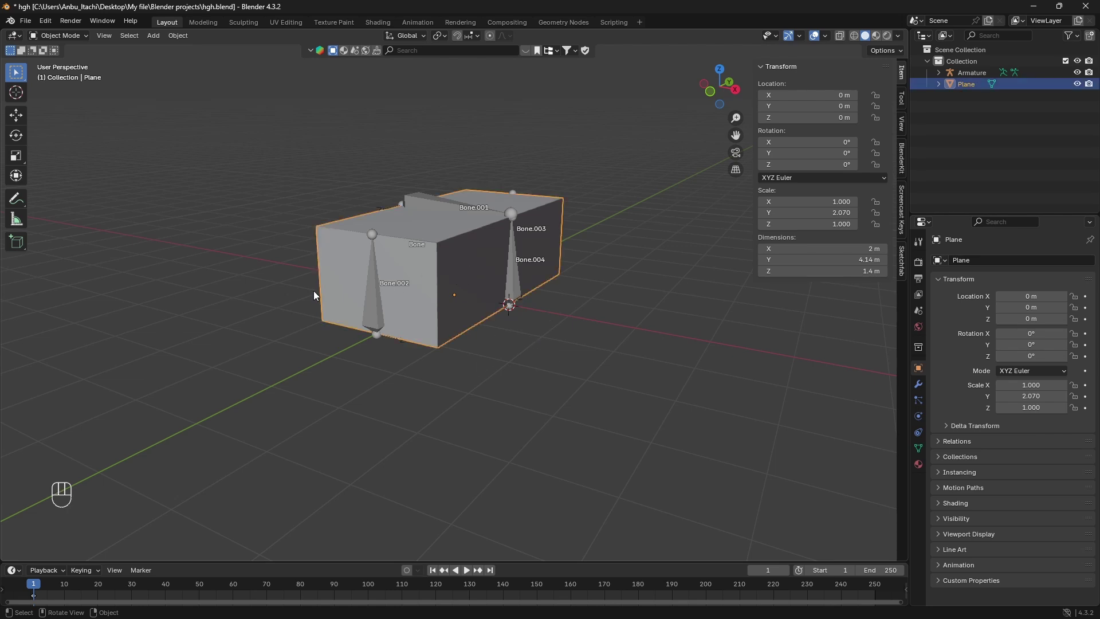
left_click(372, 311, "shift")
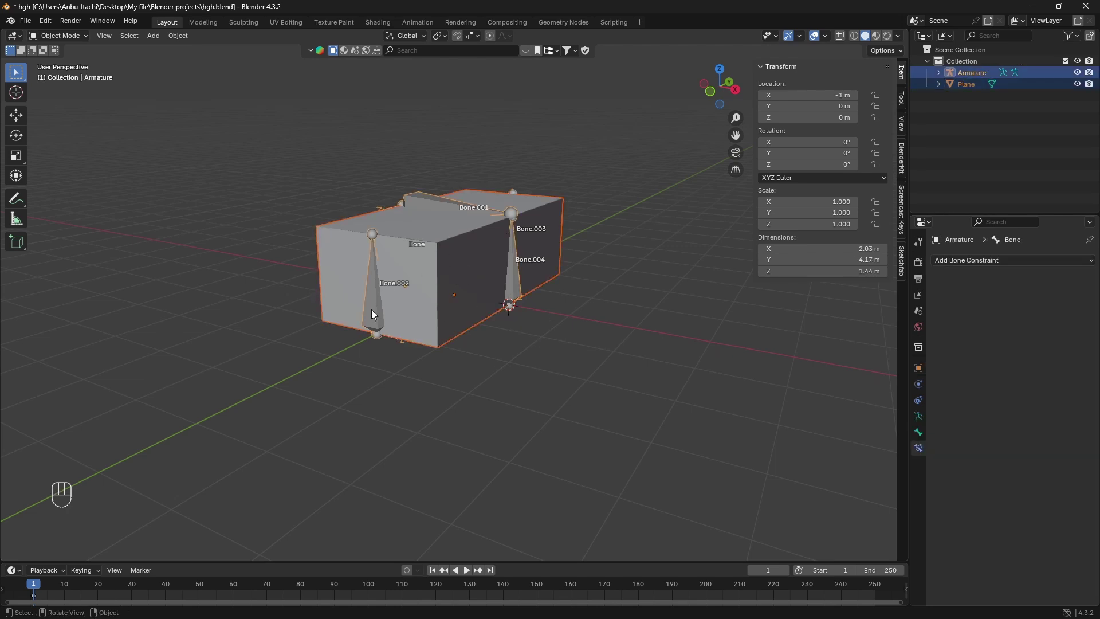
key("ctrl+p")
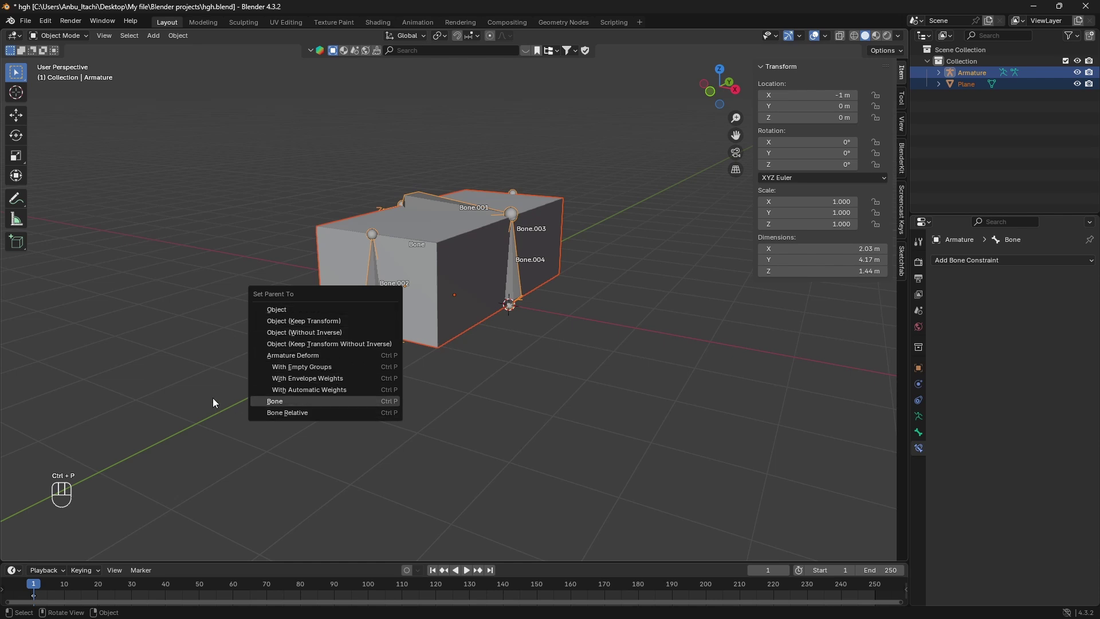
left_click(307, 369)
middle_click_drag(307, 367, 400, 291)
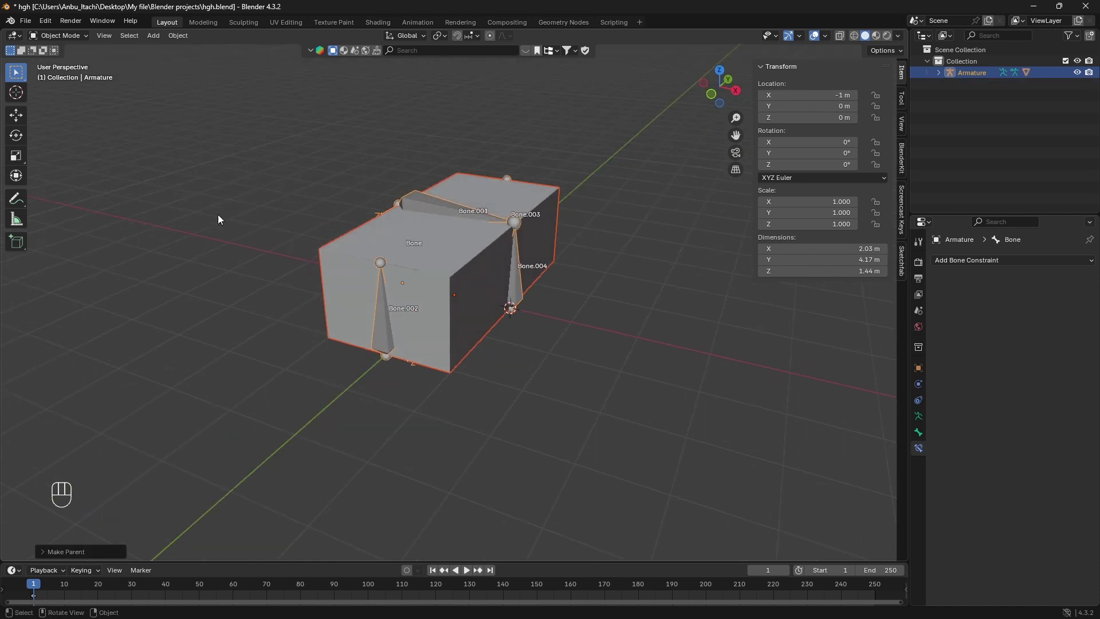
left_click(421, 251)
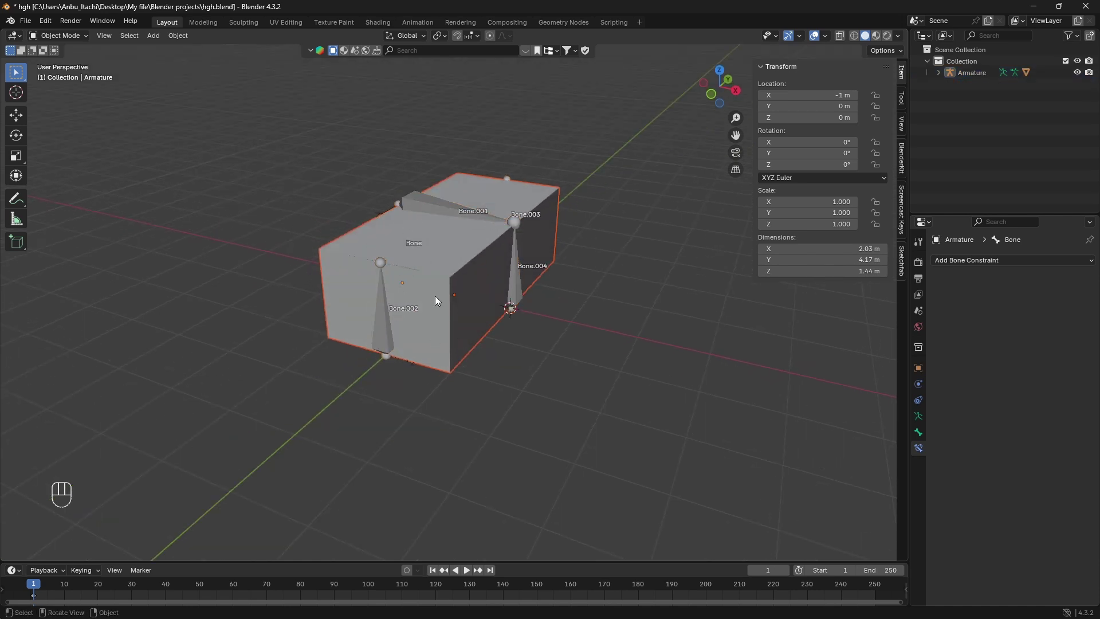
left_click(364, 271)
Step: Enter Edit Mode with face select, pick the right side face, and show the Vertex Groups list
left_click(71, 38)
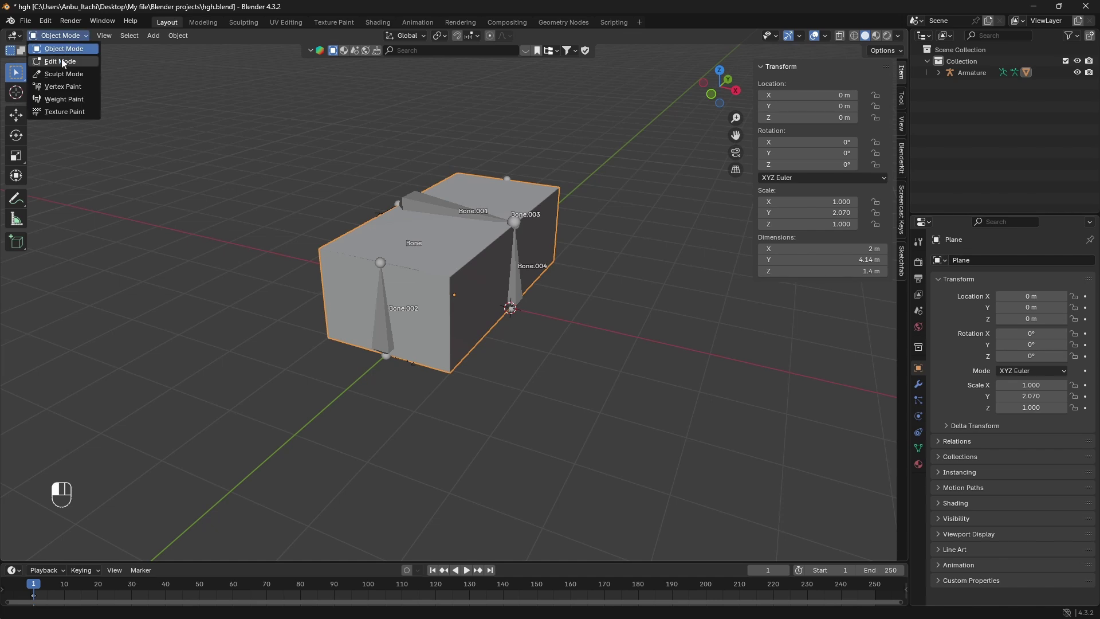
left_click(59, 61)
middle_click_drag(575, 318, 555, 317)
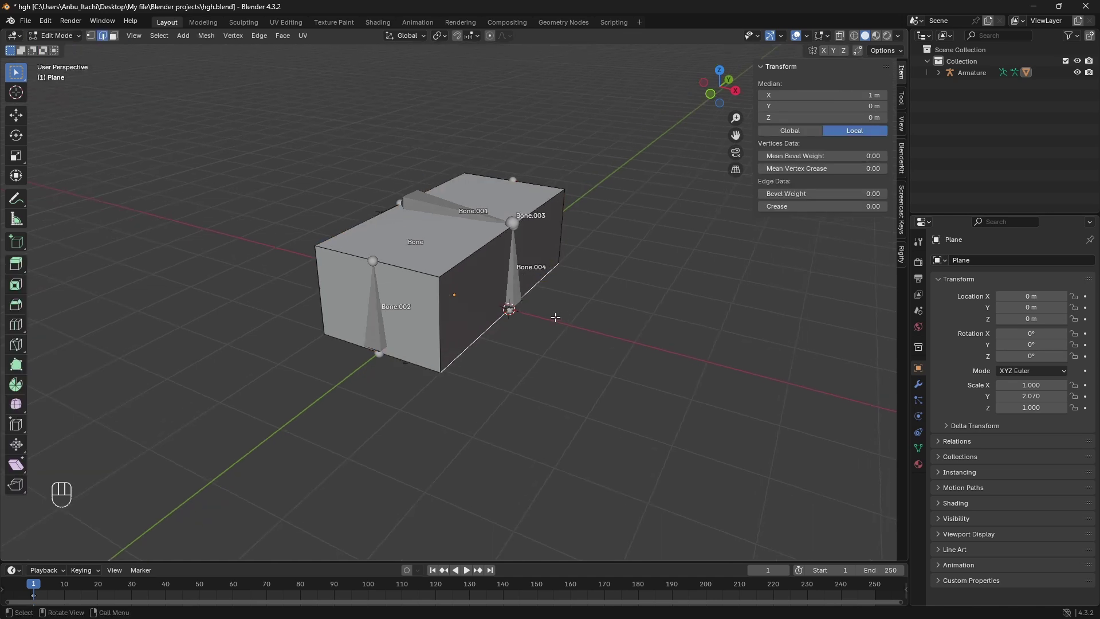
key("3")
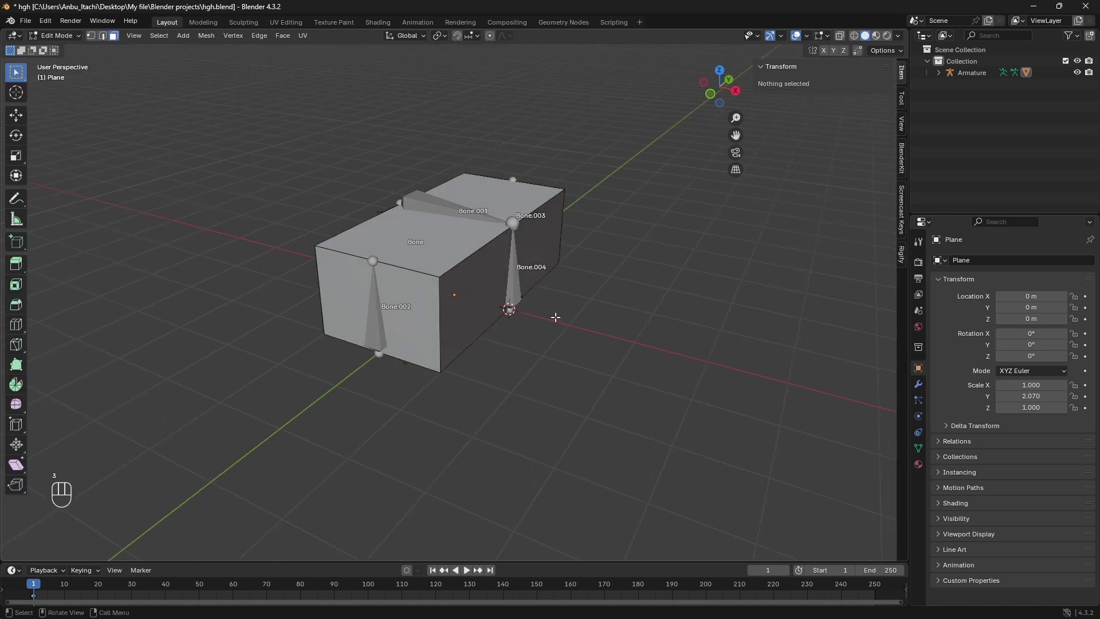
left_click(465, 296)
middle_click_drag(572, 338, 650, 331)
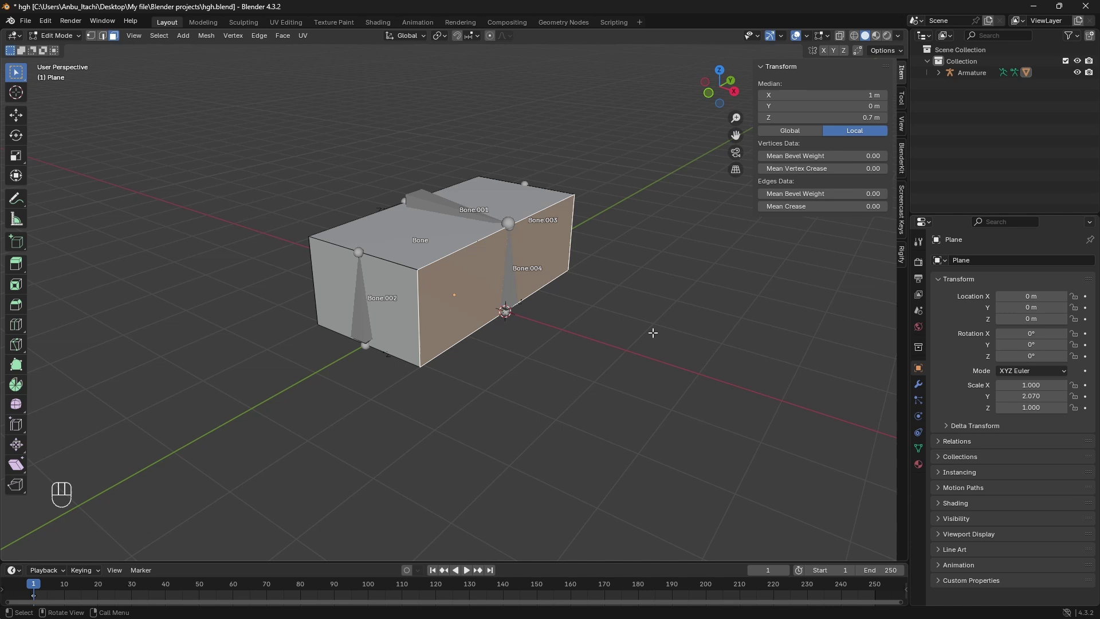
left_click(919, 450)
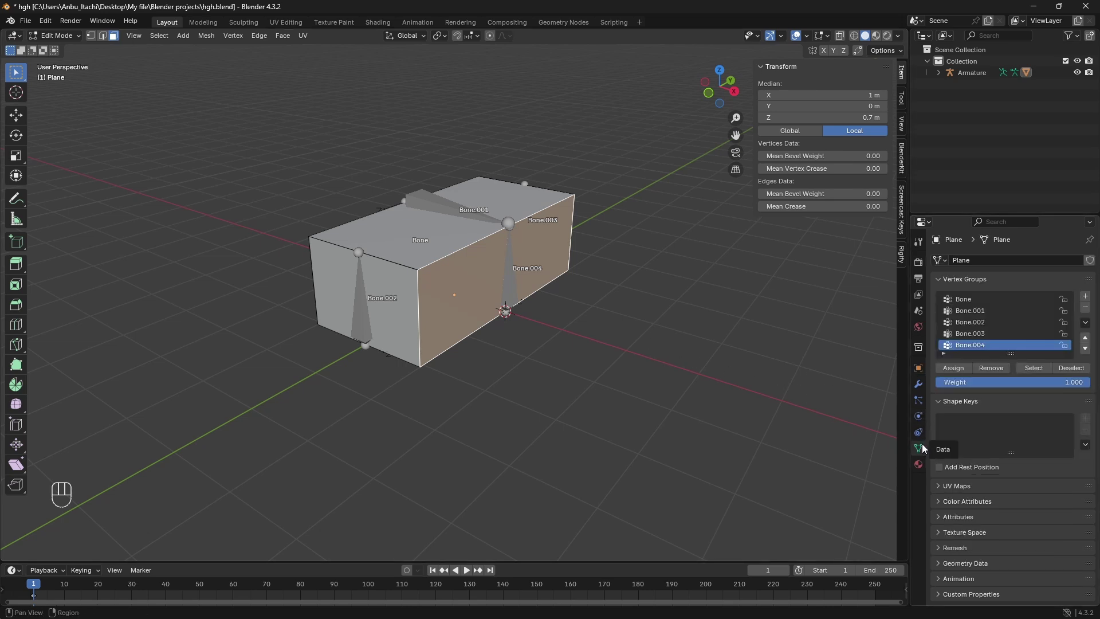
scroll(571, 302, "up", 5)
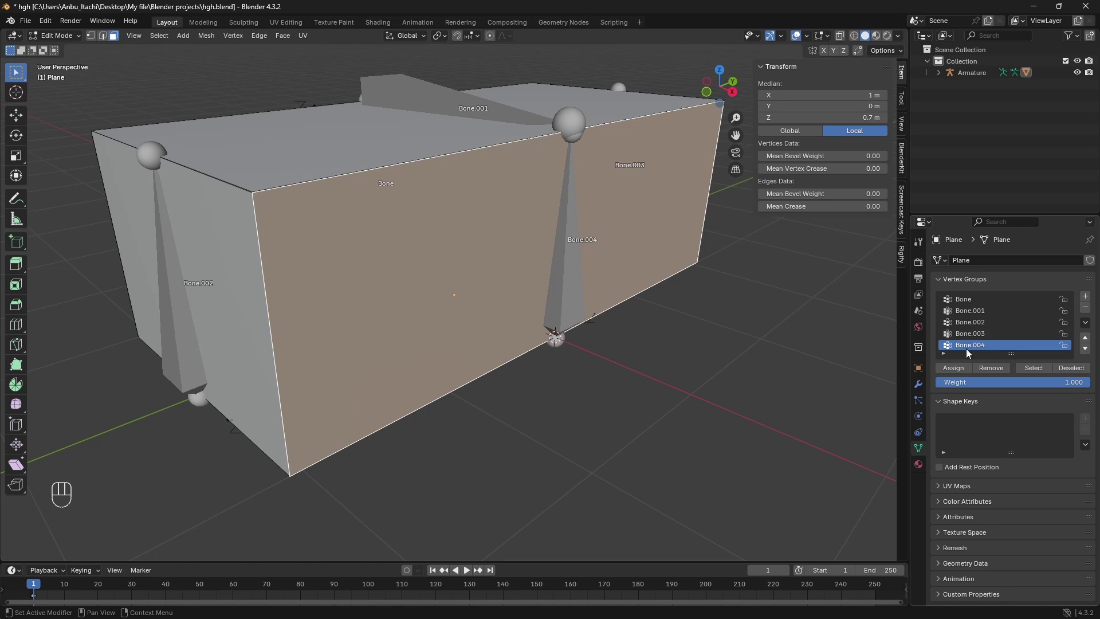
Step: Select the end face for Bone.002, then assign the opposite-side face to the Bone.003 group
left_click(223, 269)
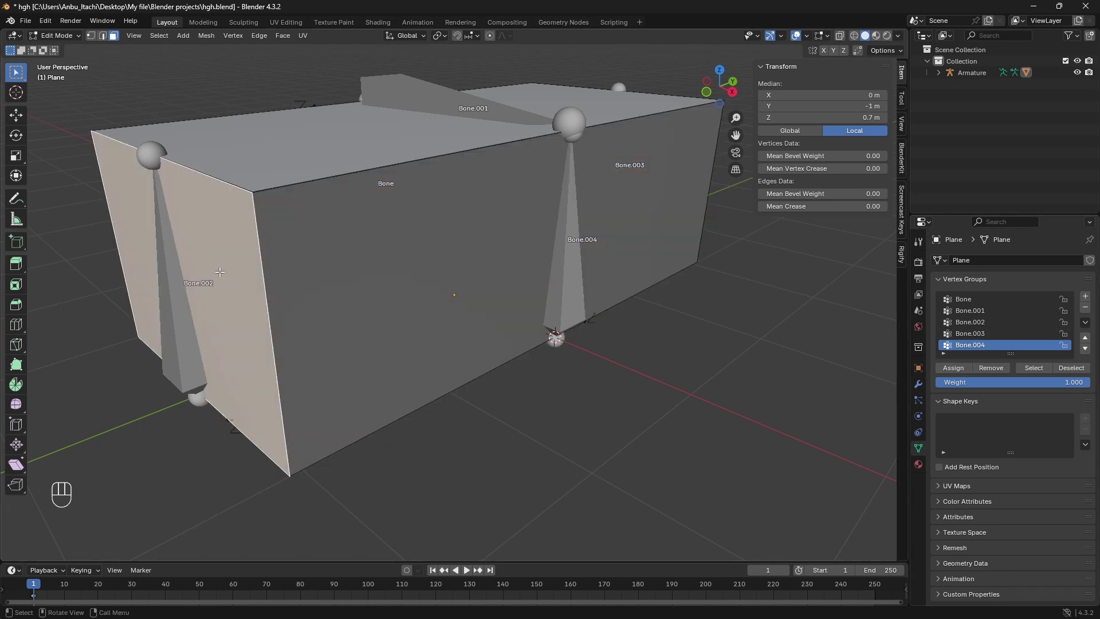
middle_click_drag(224, 272, 259, 261)
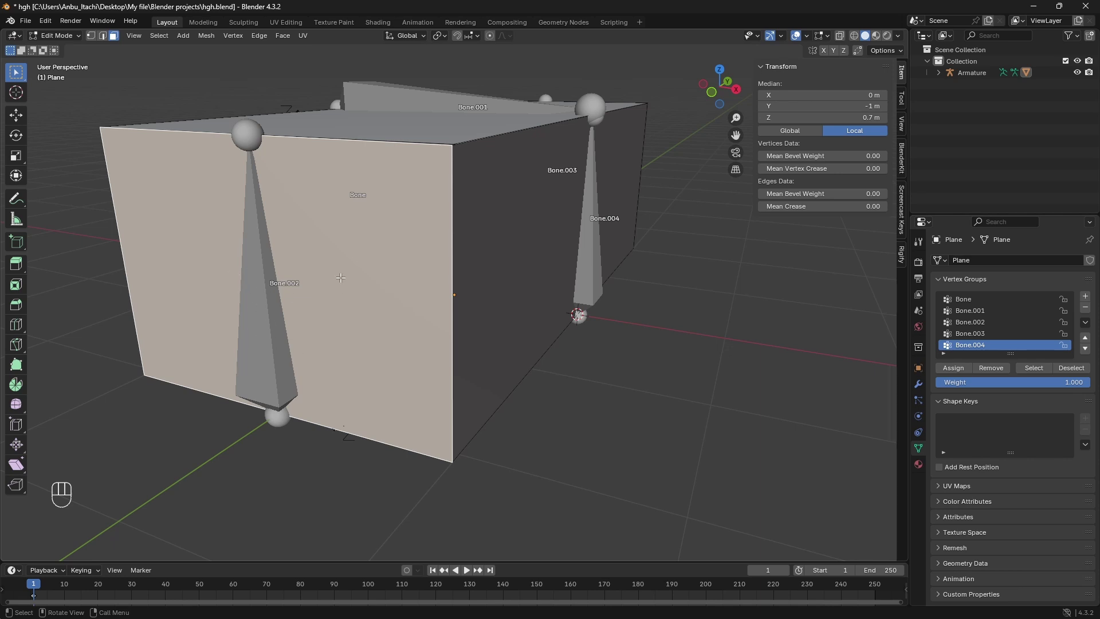
left_click(978, 323)
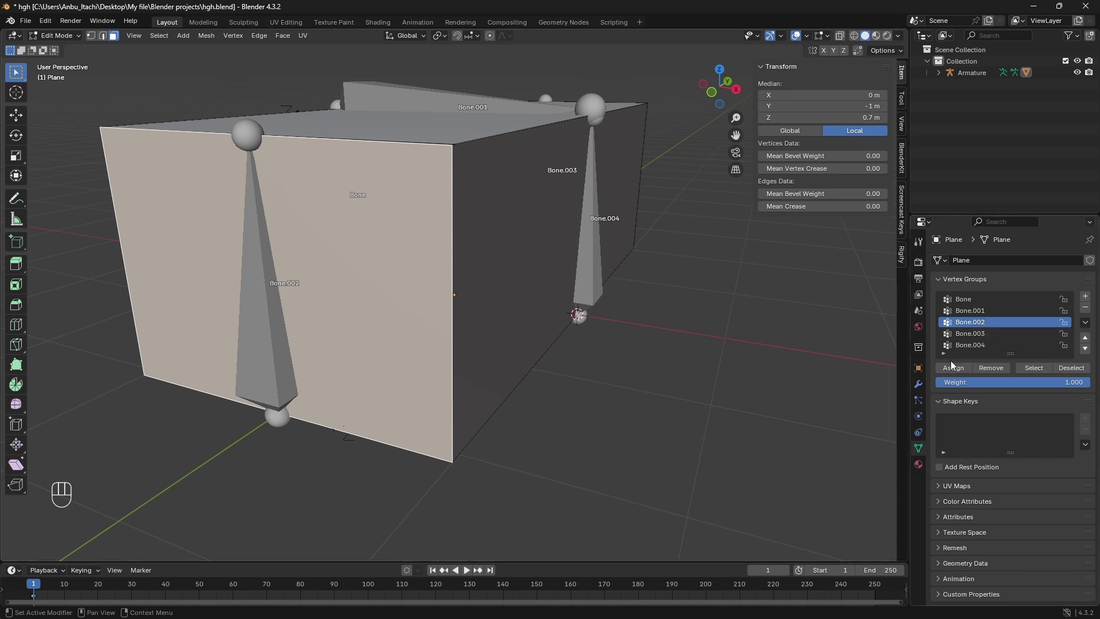
middle_click_drag(659, 298, 573, 292)
left_click(550, 289)
left_click(951, 333)
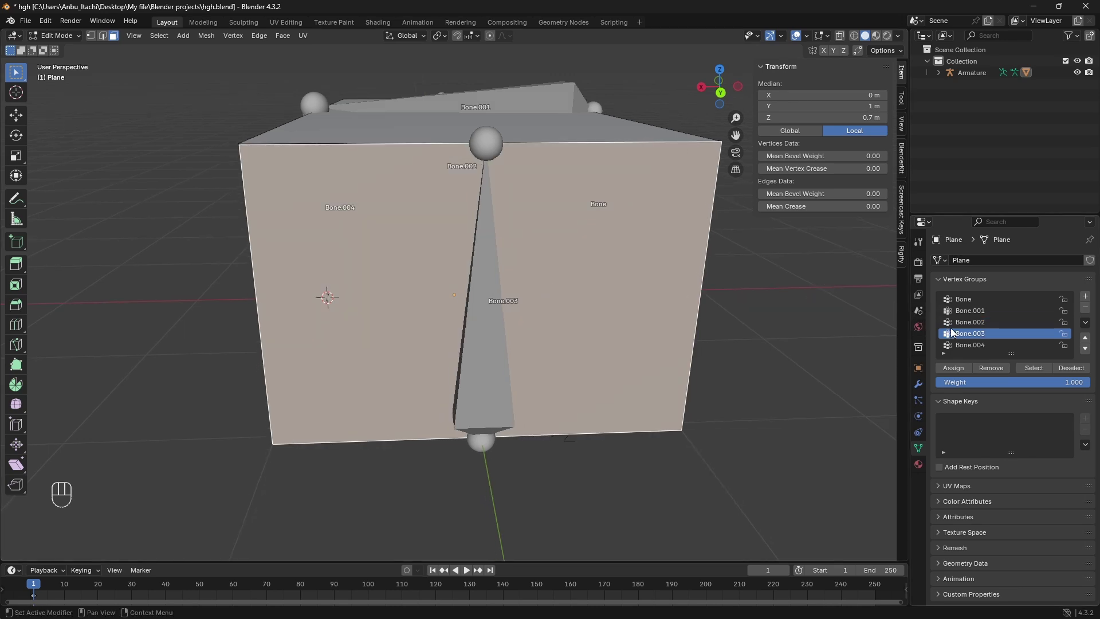
left_click(956, 368)
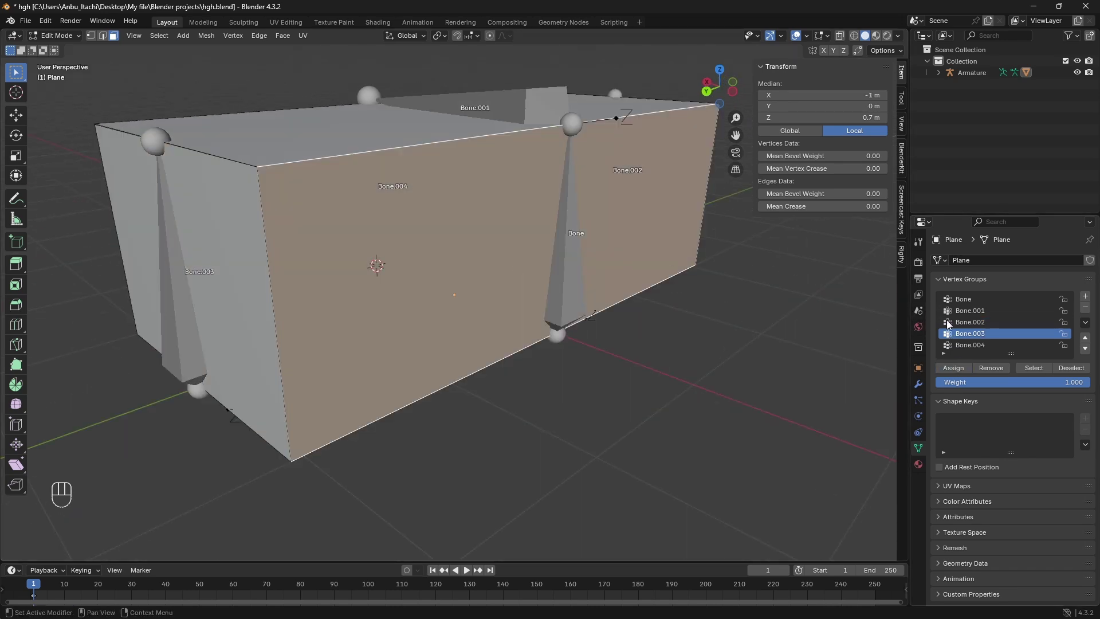
Step: Select the top face with the Bone and Bone.001 groups, and save hgh.blend
left_click(971, 300)
left_click(450, 122)
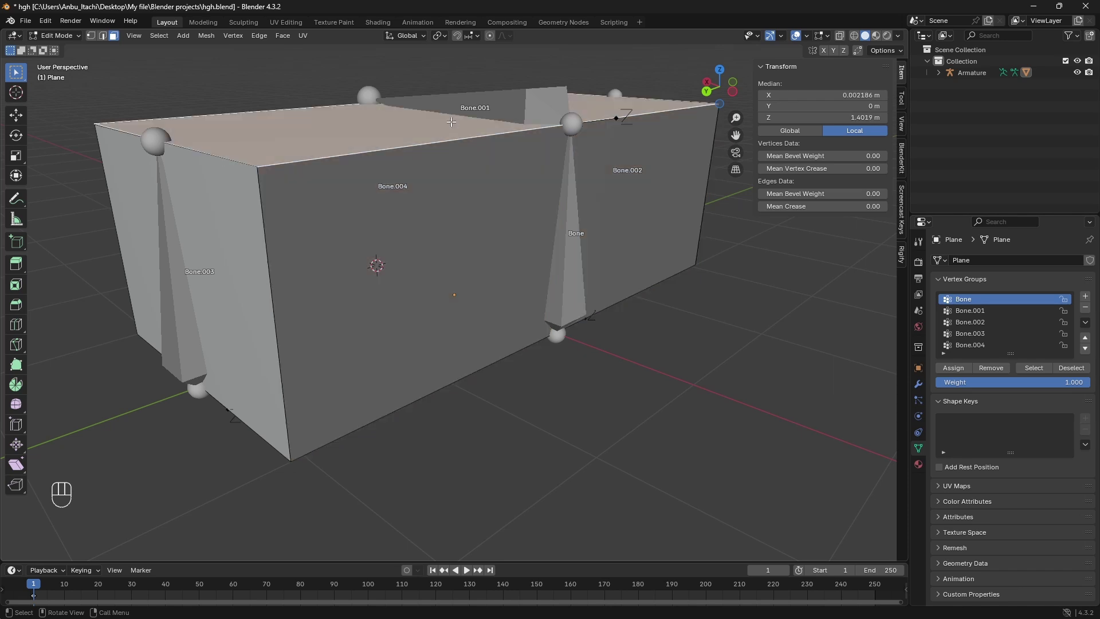
middle_click_drag(450, 123, 606, 198)
left_click(962, 309)
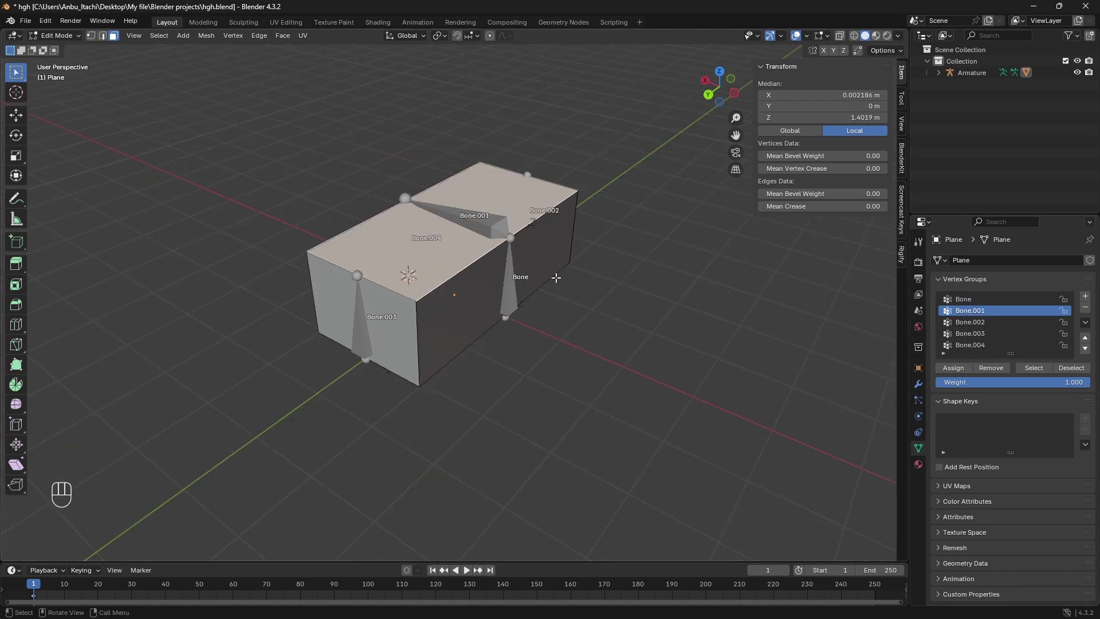
key("ctrl+s")
Step: Return to Object Mode, select the armature, and switch it into Pose Mode
key("Tab")
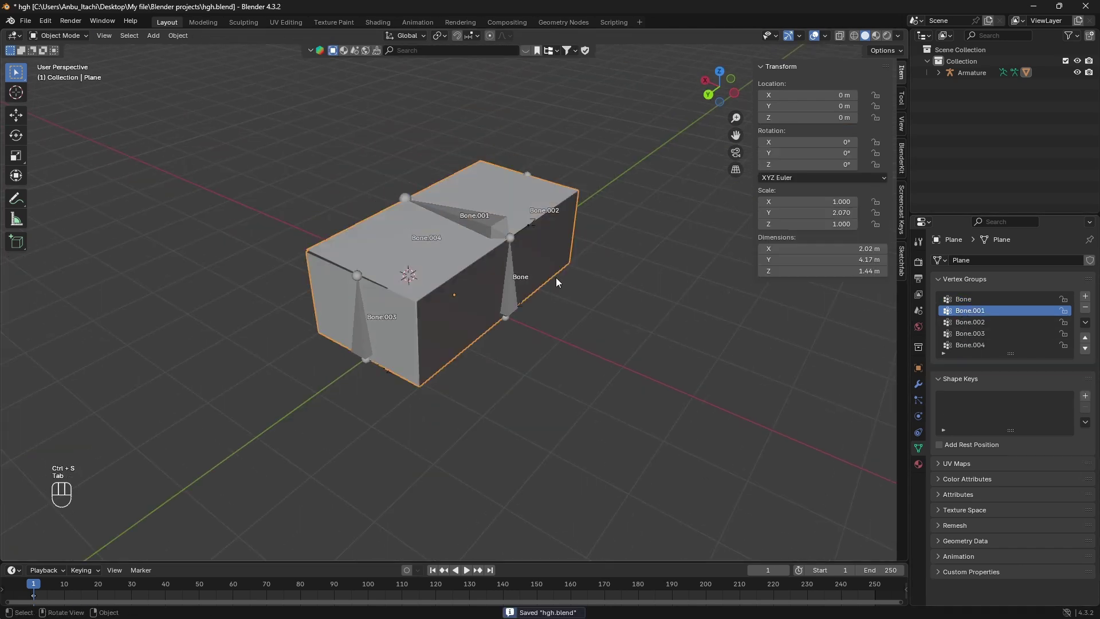
middle_click_drag(543, 271, 535, 271)
left_click(60, 36)
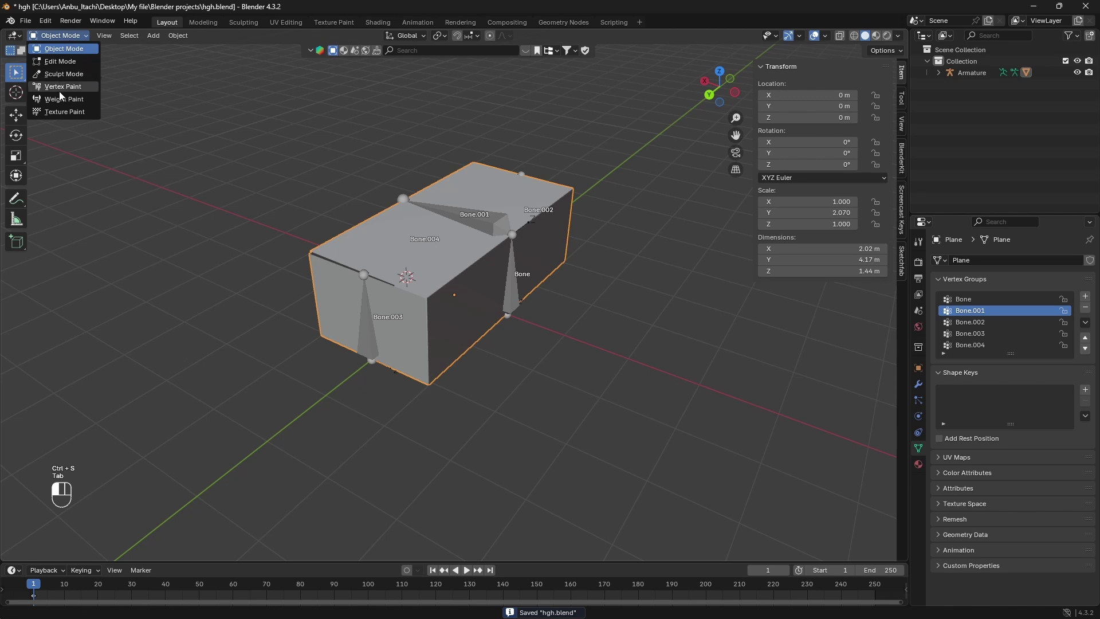
left_click(482, 235)
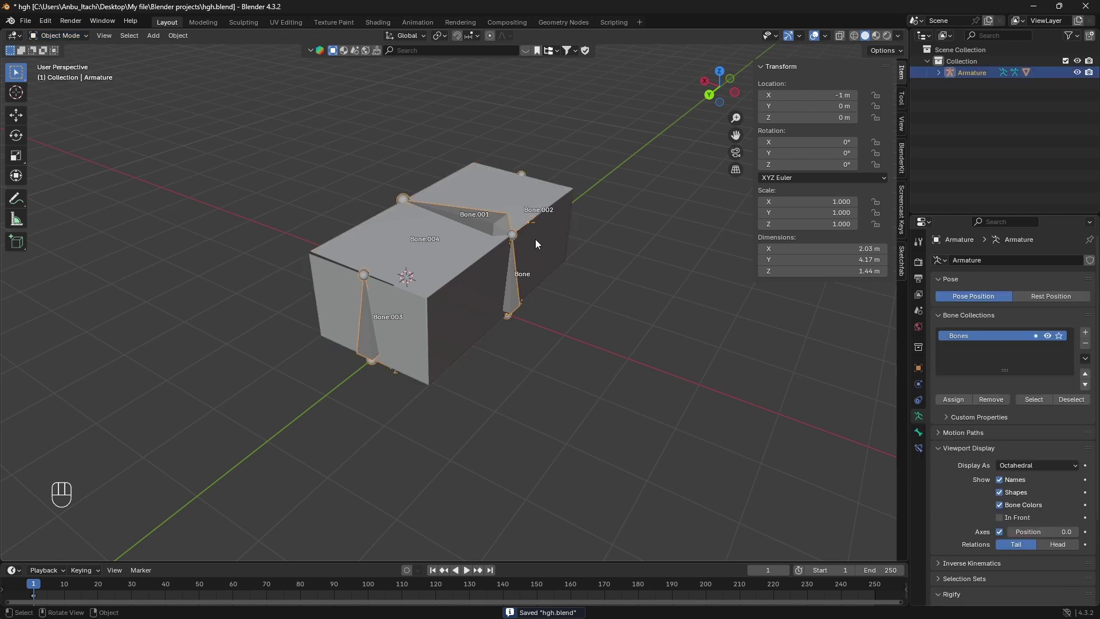
left_click(82, 38)
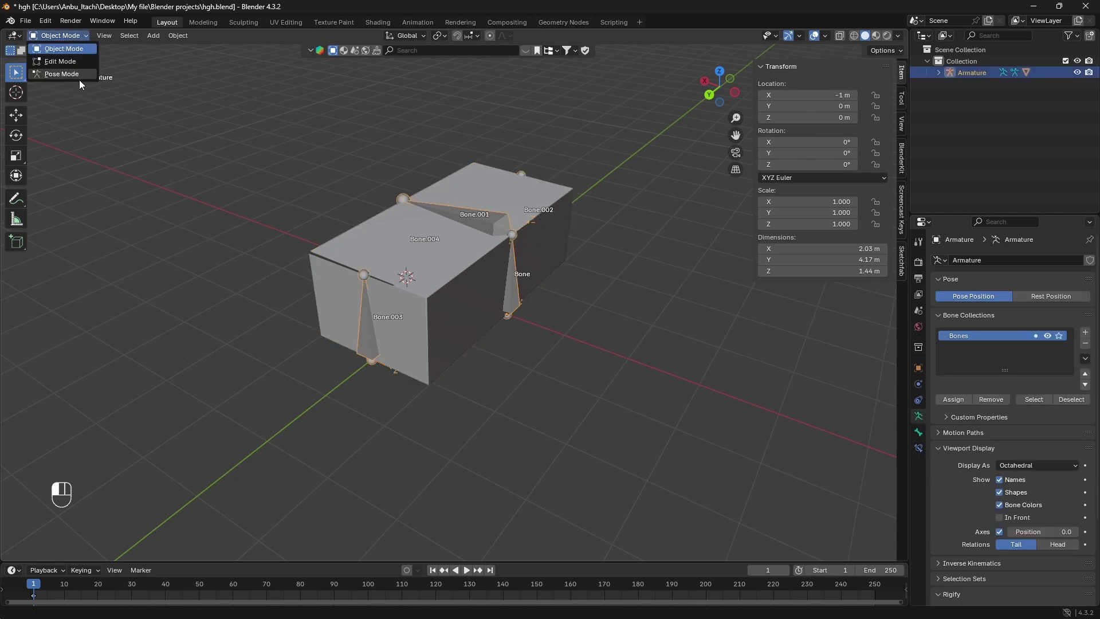
left_click(79, 80)
Step: Rotate the bone about Y to check the box deforms, then cancel back to rest
middle_click_drag(522, 277, 527, 269)
key("r")
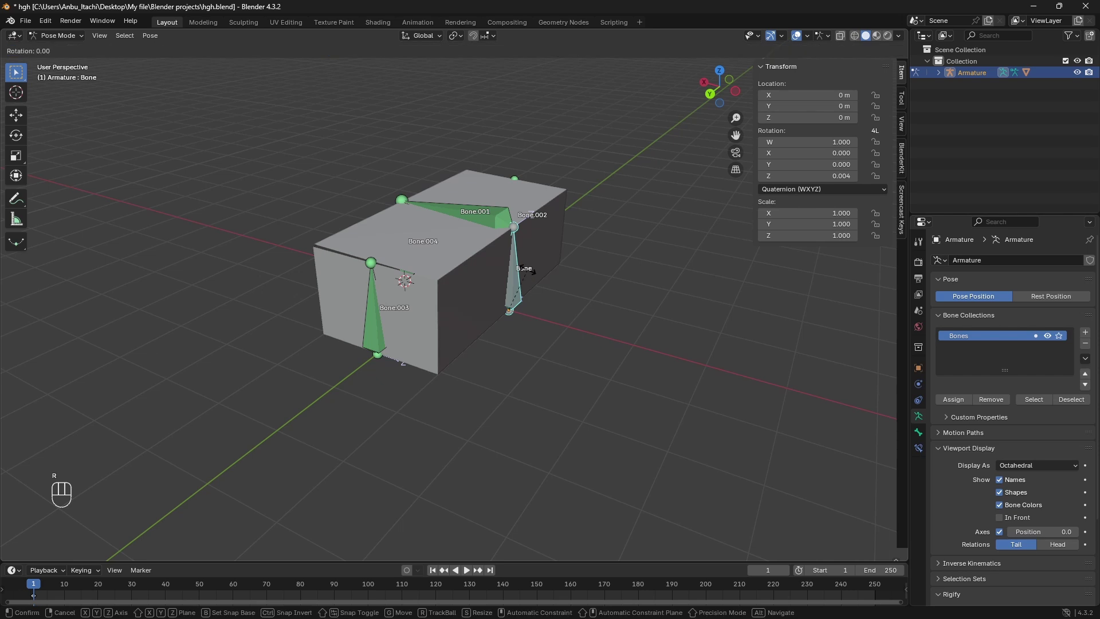
key("y")
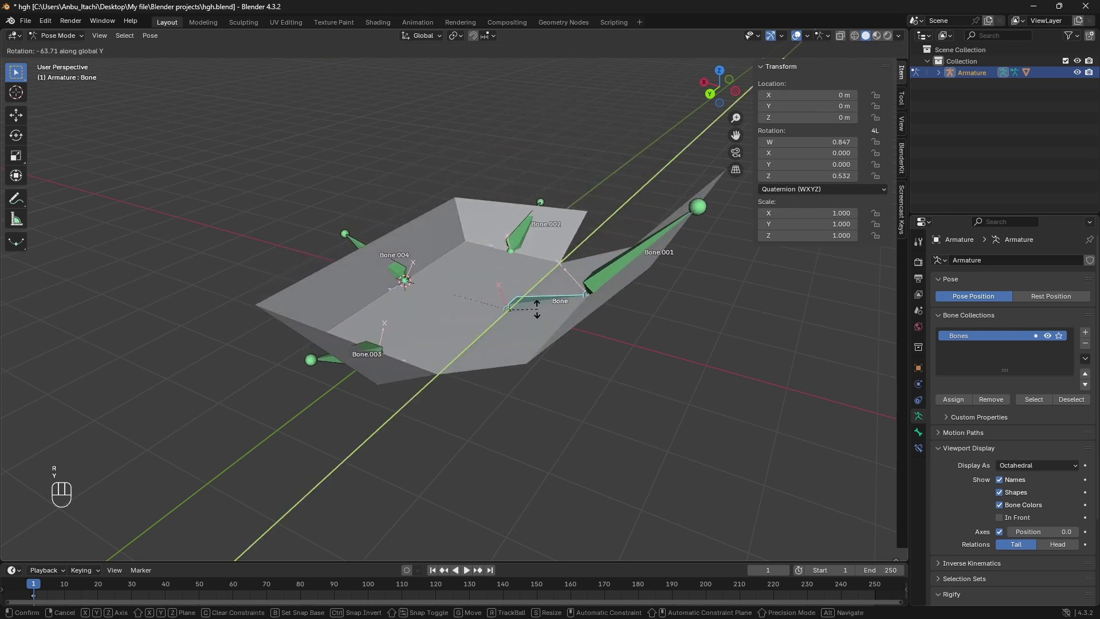
middle_click_drag(509, 310, 496, 276, "alt")
right_click(576, 322)
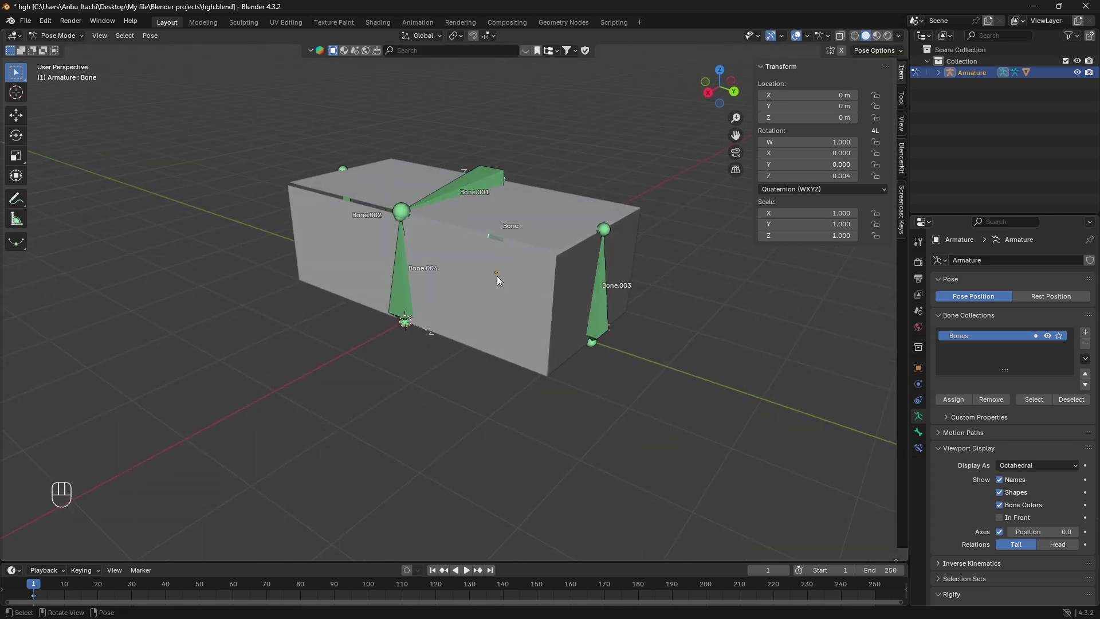
mouse_move(486, 258)
left_mouse_down()
mouse_move(457, 276)
mouse_move(471, 254)
left_mouse_up()
right_click(472, 256)
key("Escape")
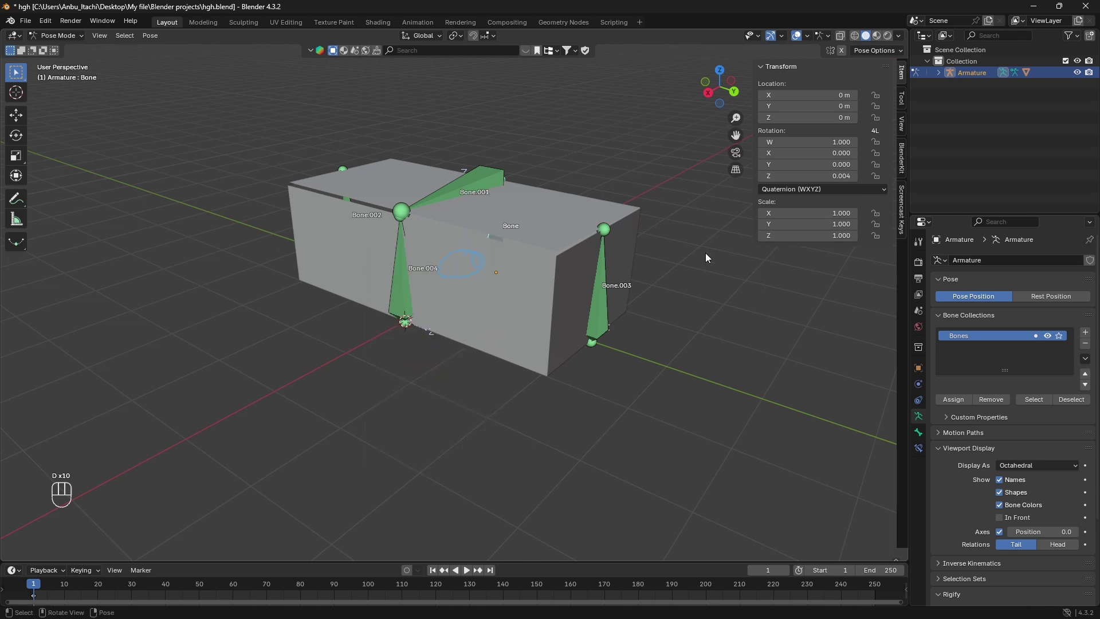